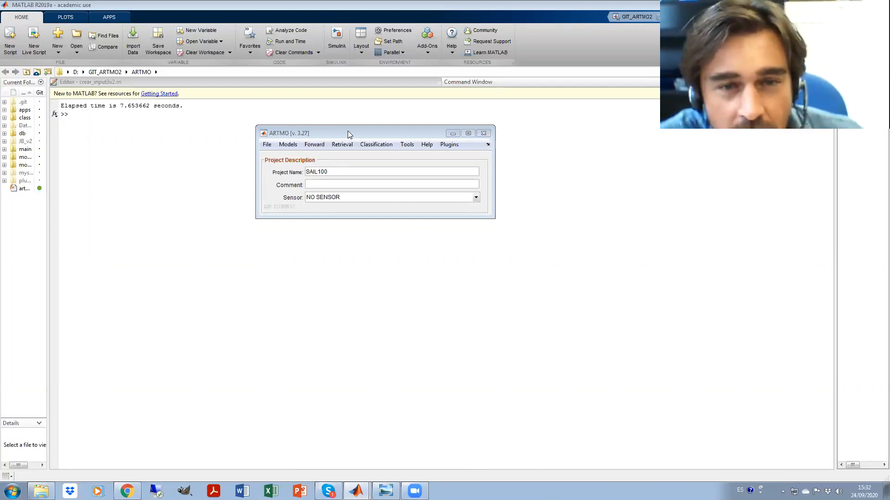
Step: Open the MLRA retrieval toolbox and its import form for user data in text format
left_click_drag(350, 131, 356, 106)
left_click(351, 116)
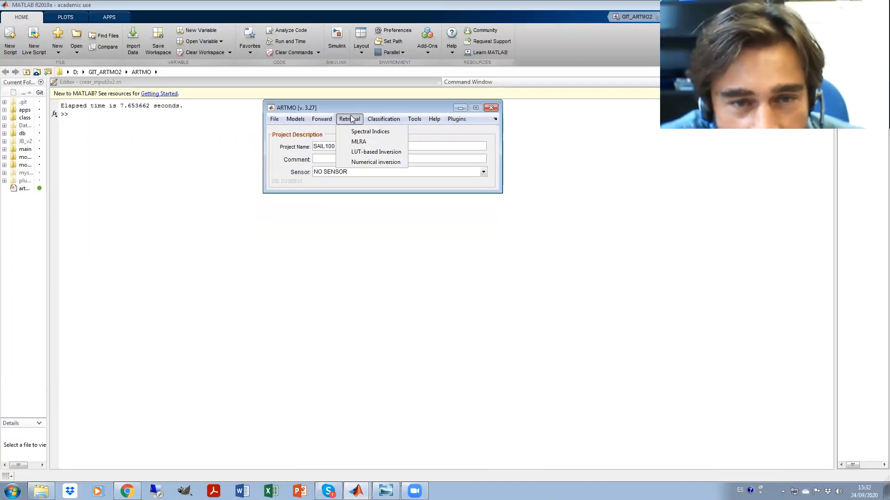
left_click(358, 142)
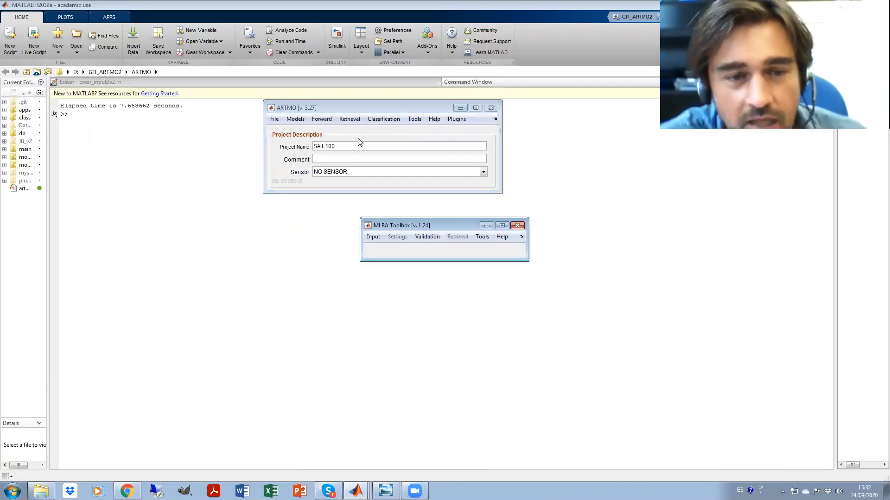
left_click_drag(451, 226, 389, 228)
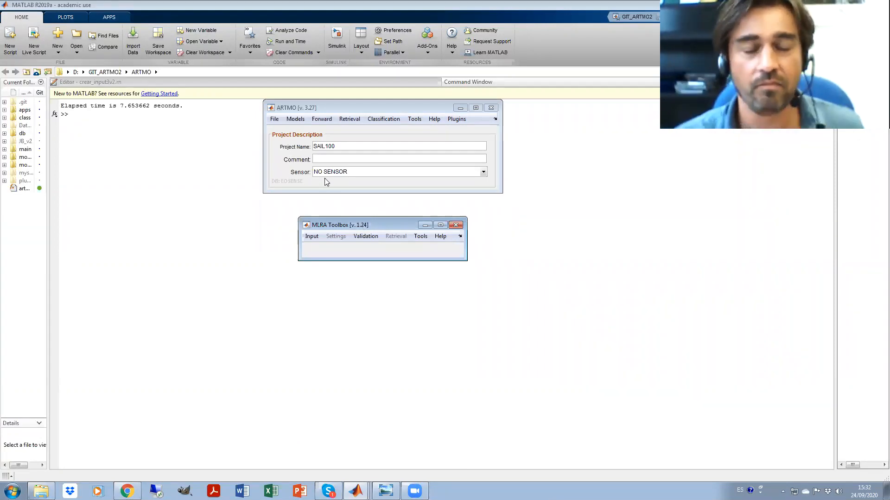
left_click(306, 238)
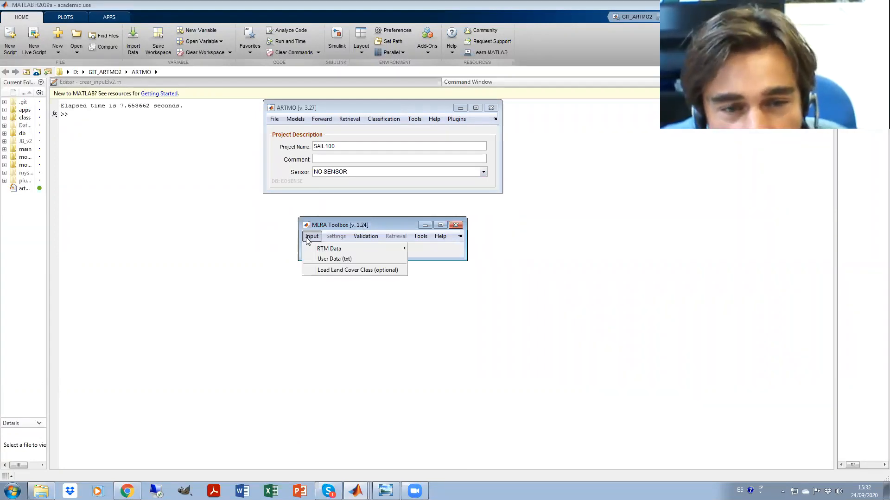
left_click(324, 259)
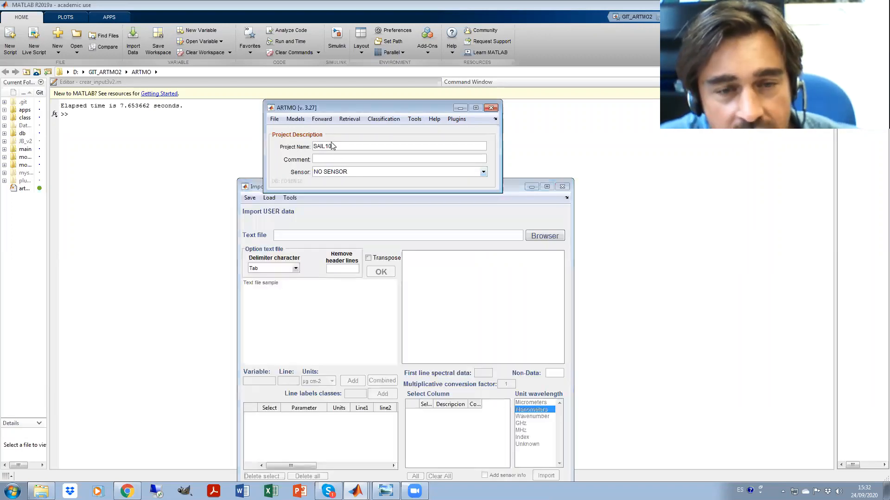
Step: Load field_dataset_LAI_Marchfeld_L2A_reflectance_with_bare_soil_added from Data_for_ARTMO\Sentinel-2 and parse it with the Tab delimiter
left_click(542, 236)
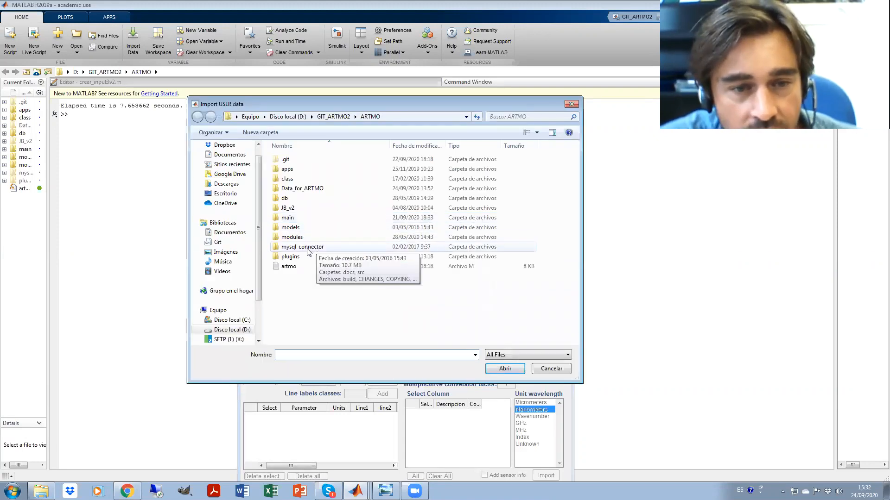
double_click(281, 188)
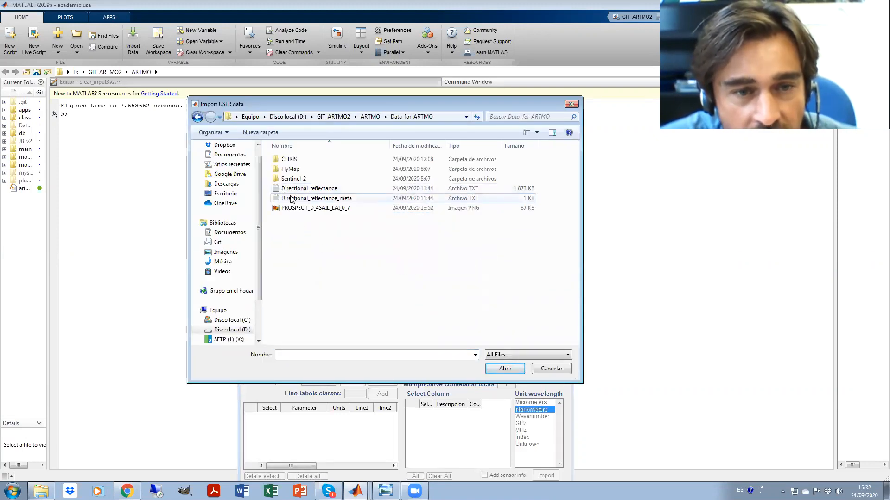
double_click(282, 180)
left_click(304, 199)
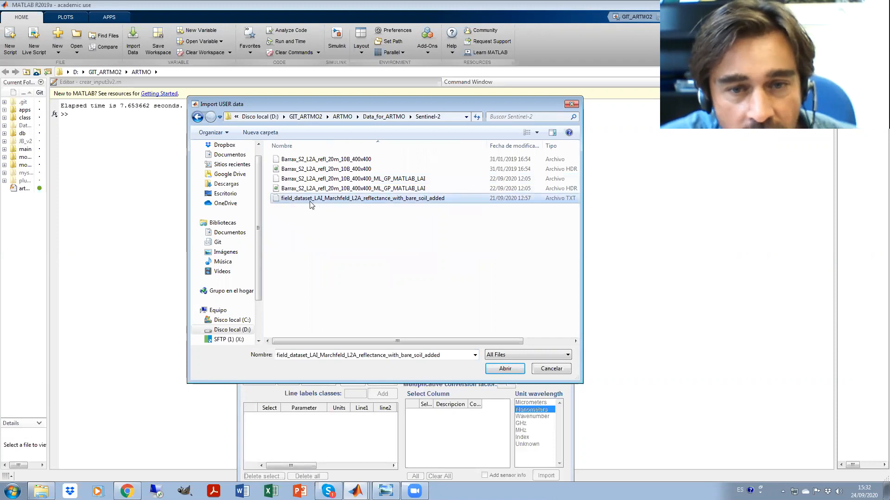
left_click(489, 372)
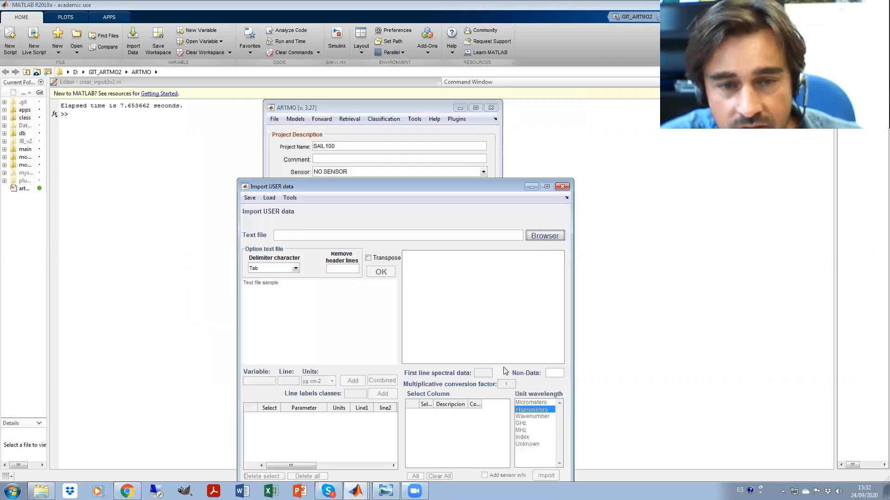
left_click_drag(373, 185, 364, 104)
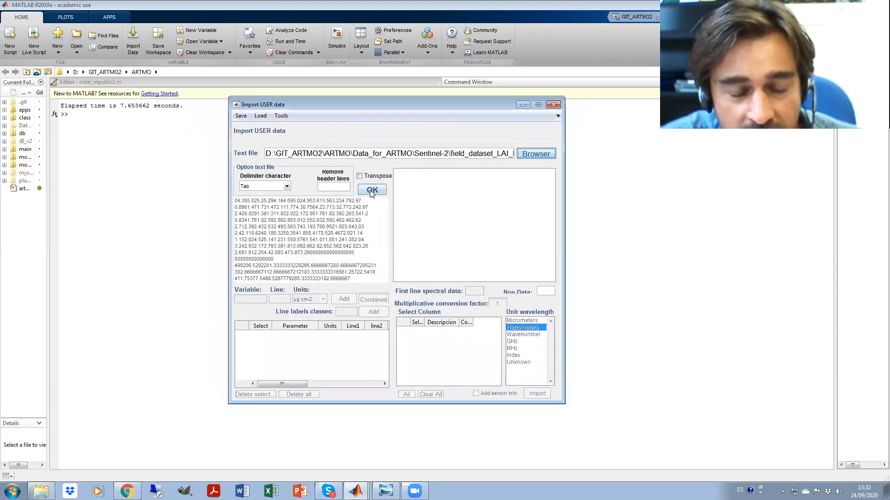
left_click(372, 190)
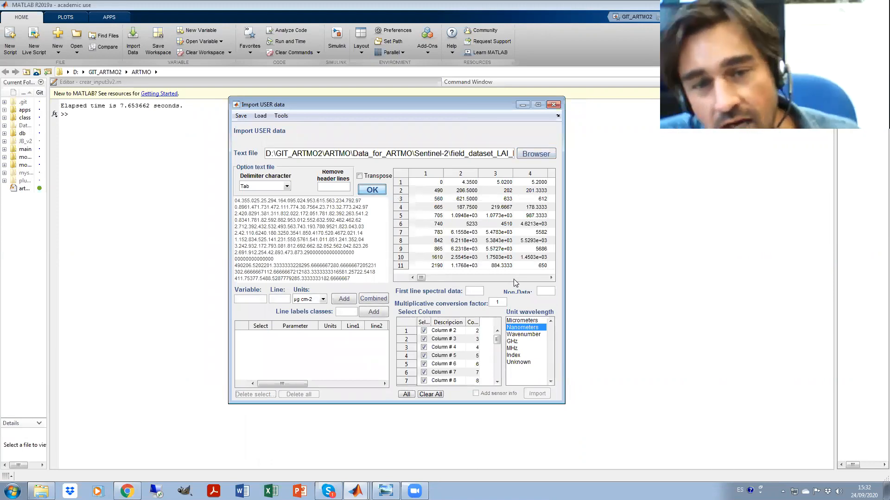
Step: Examine the LAI values in the first row of the loaded data, from the first to the last columns
left_click(423, 278)
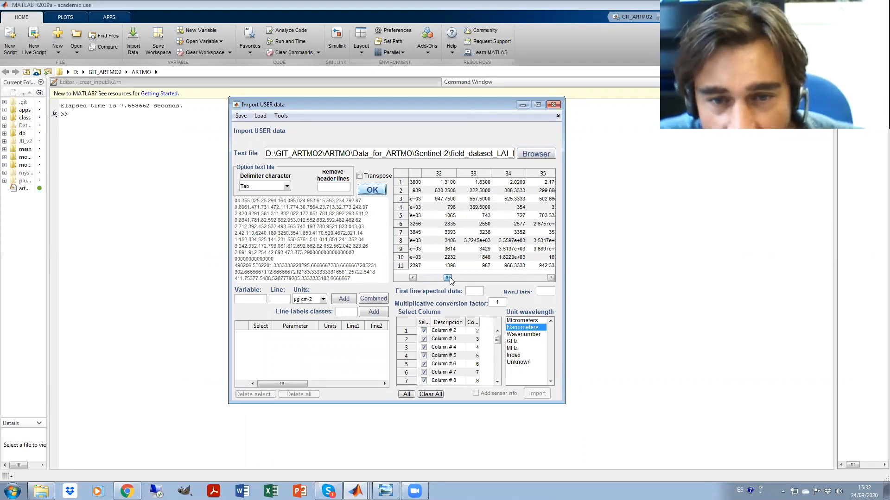
left_click(424, 279)
left_click_drag(461, 183, 528, 191)
left_click_drag(421, 278, 542, 277)
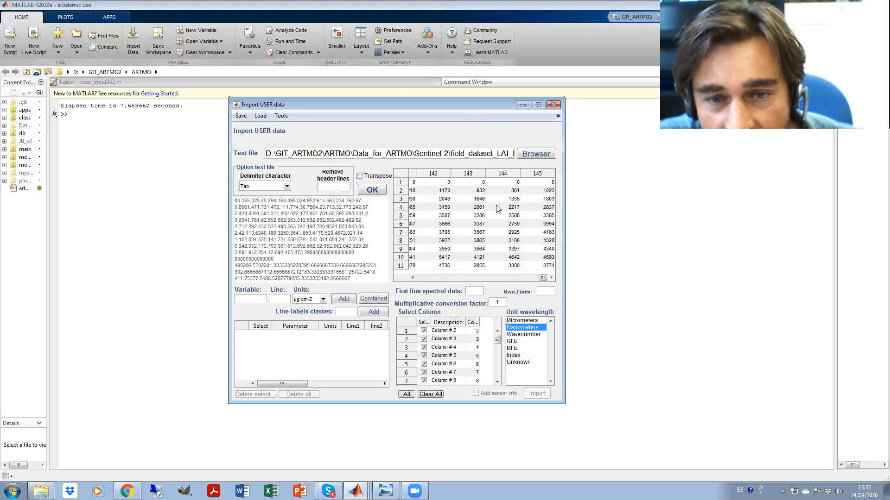
left_click_drag(427, 185, 514, 183)
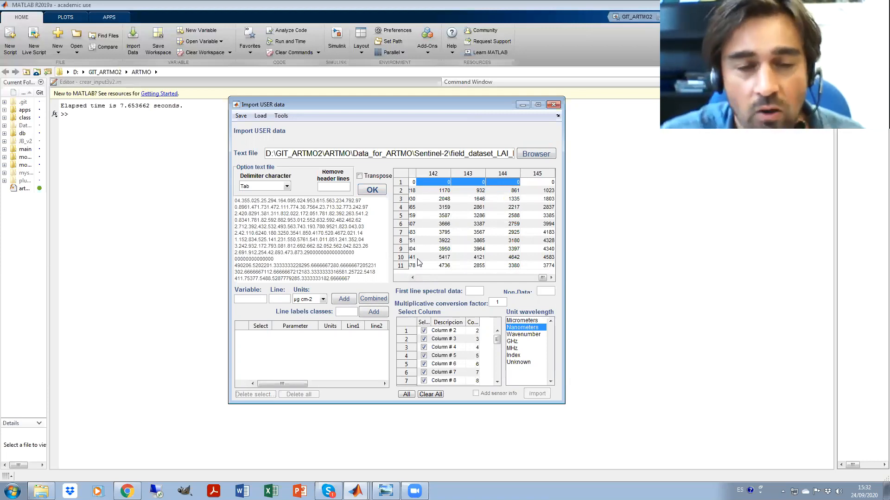
left_click_drag(543, 278, 331, 295)
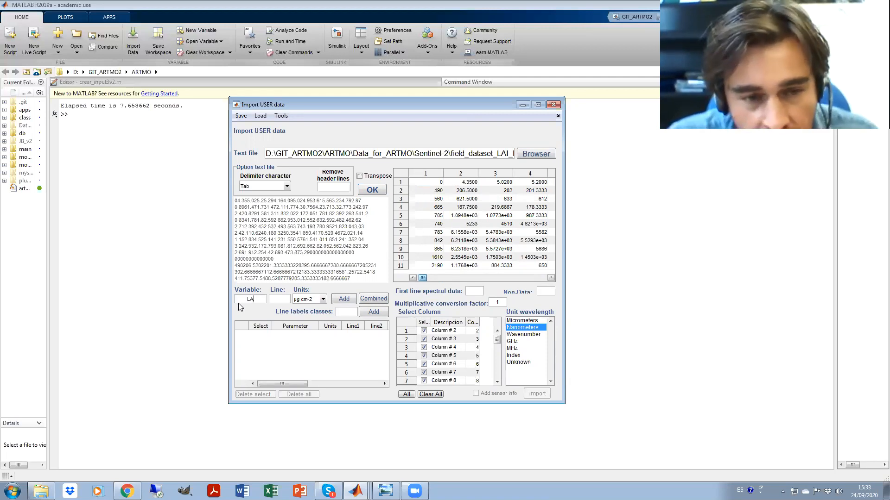
Step: Add the variable LAI from line 1 with units m2 m-2 to the parameter list
type("I")
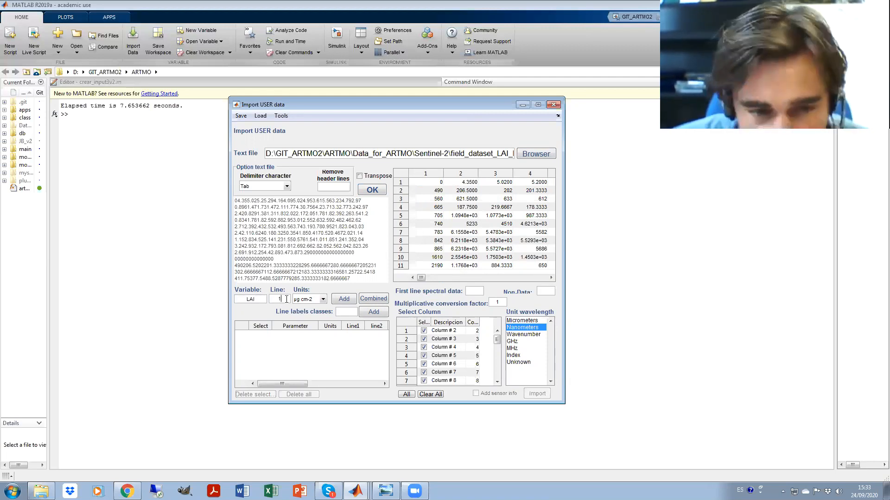
left_click(310, 299)
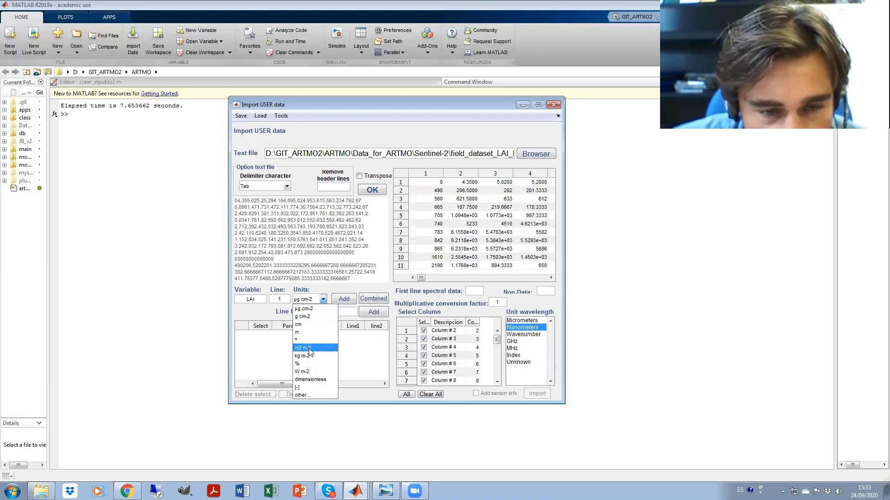
left_click(310, 348)
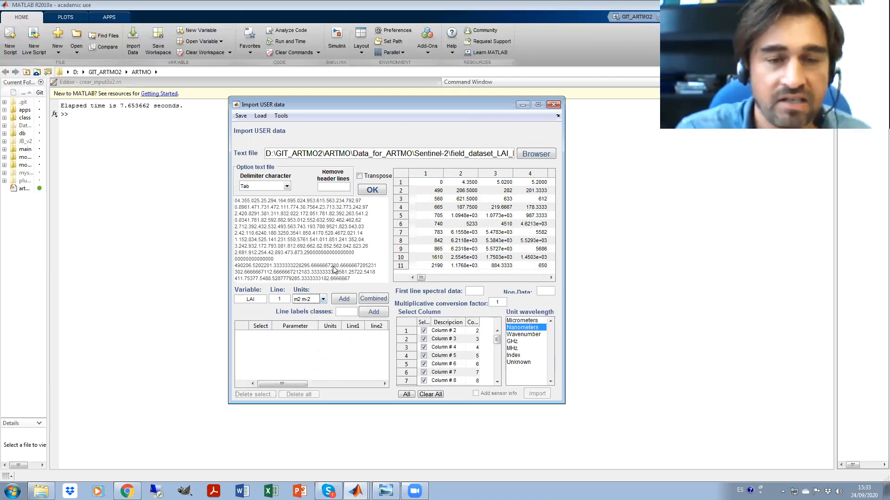
left_click(344, 299)
Step: Set the first line of spectral data to 2 and import the user data with wavelengths in nanometers
left_click(473, 292)
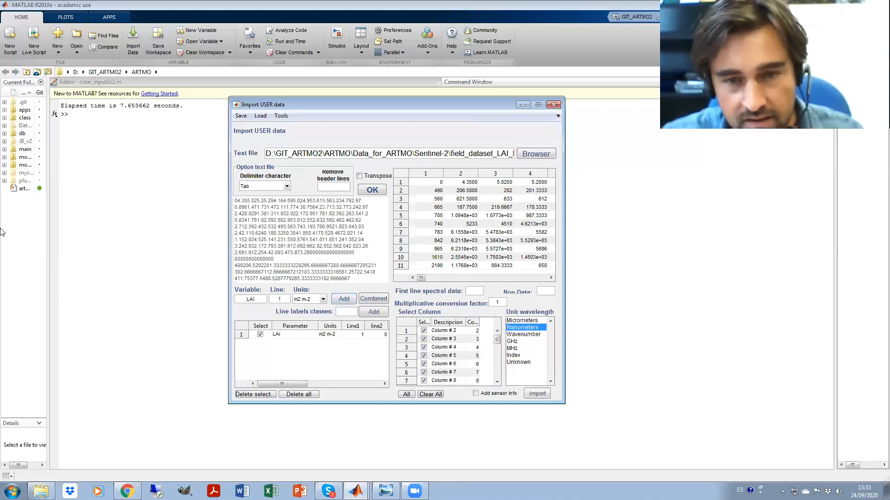
type("2")
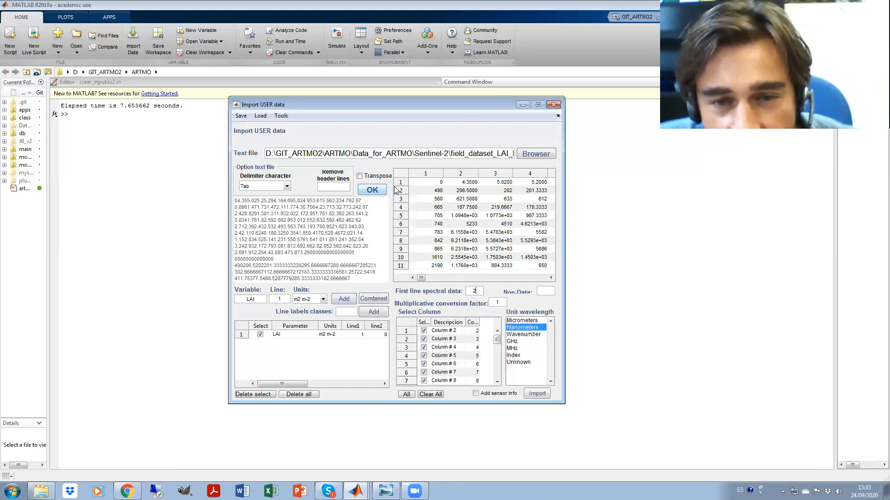
left_click_drag(424, 190, 431, 265)
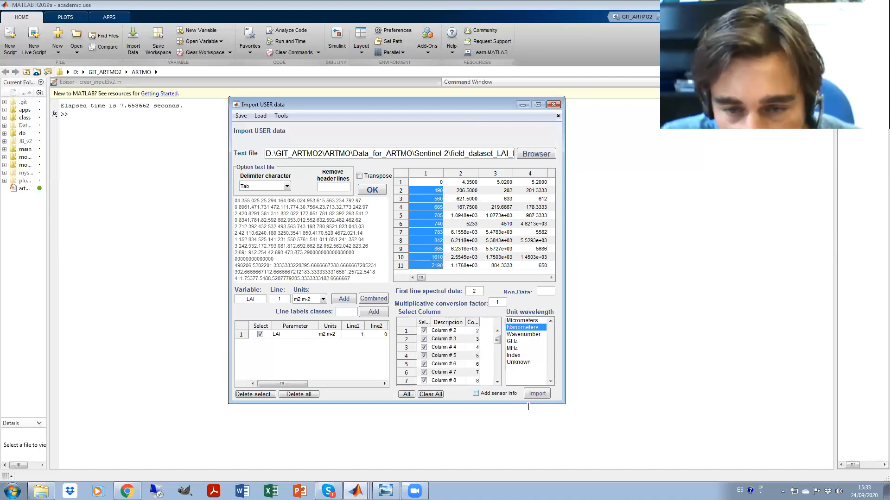
left_click(536, 394)
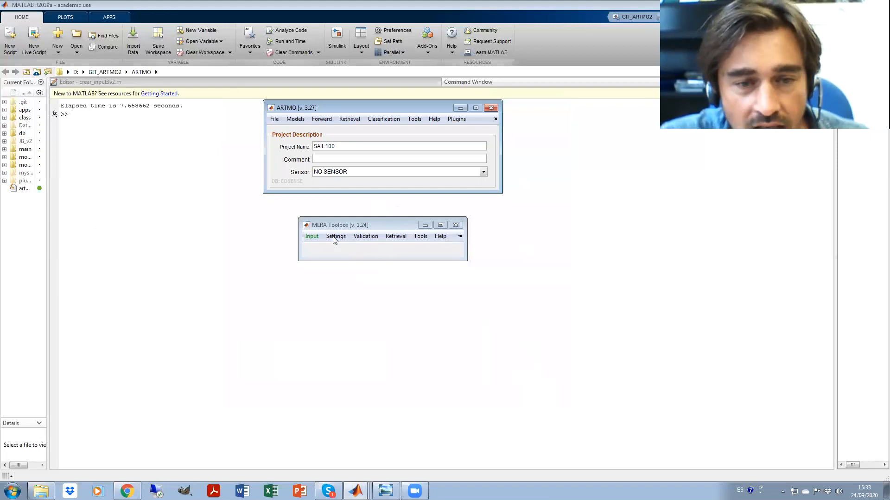
Step: In the single-output settings, select least squares linear, principal components and partial least squares regression, plus Random Forest (TreeBagger) and (Fitensemble)
left_click(335, 237)
left_click(341, 246)
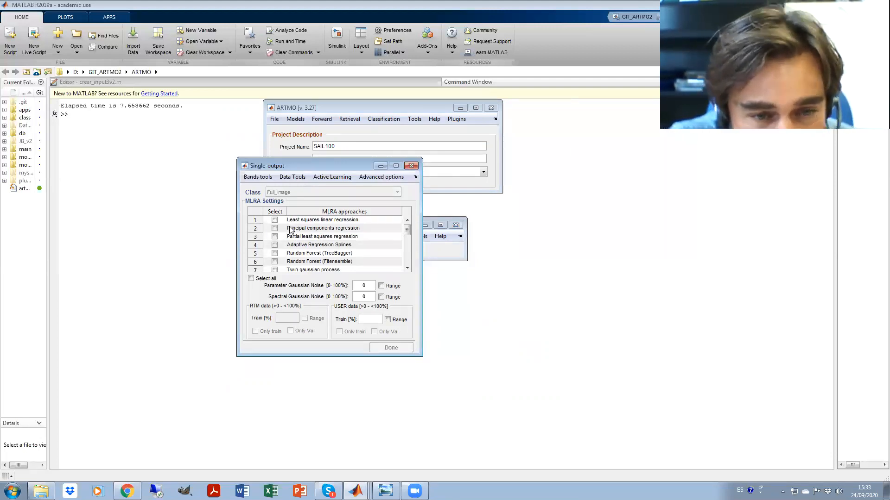
left_click(274, 220)
left_click(274, 228)
left_click(274, 237)
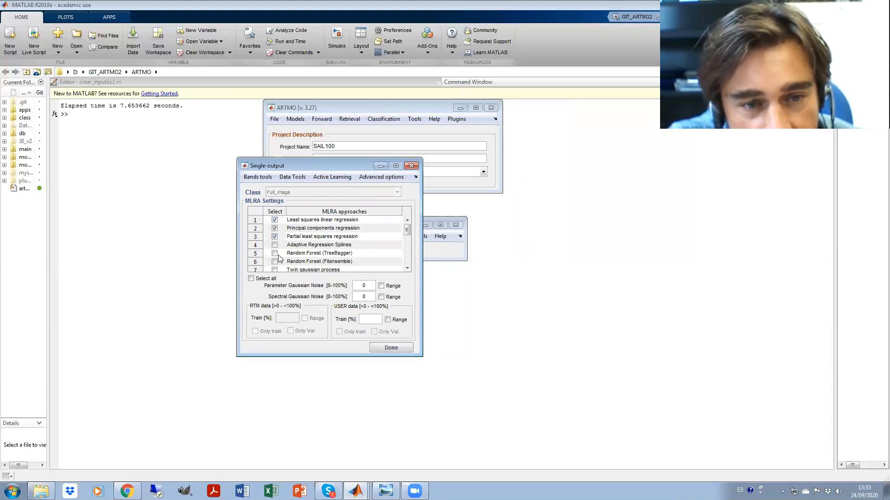
left_click(275, 253)
left_click(275, 261)
Step: Also select Gaussian Processes Regression and Kernel ridge Regression, and apply the settings with 70% of the user data for training
scroll(406, 242, "down", 3)
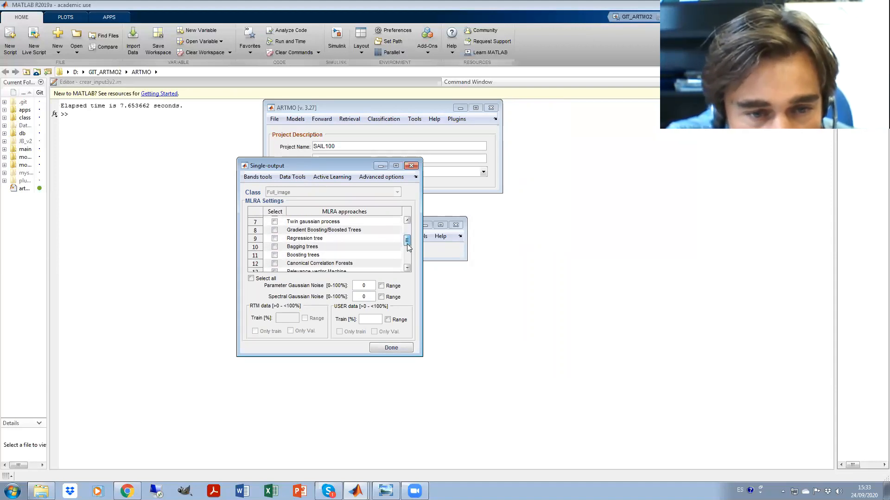
left_click_drag(408, 247, 408, 265)
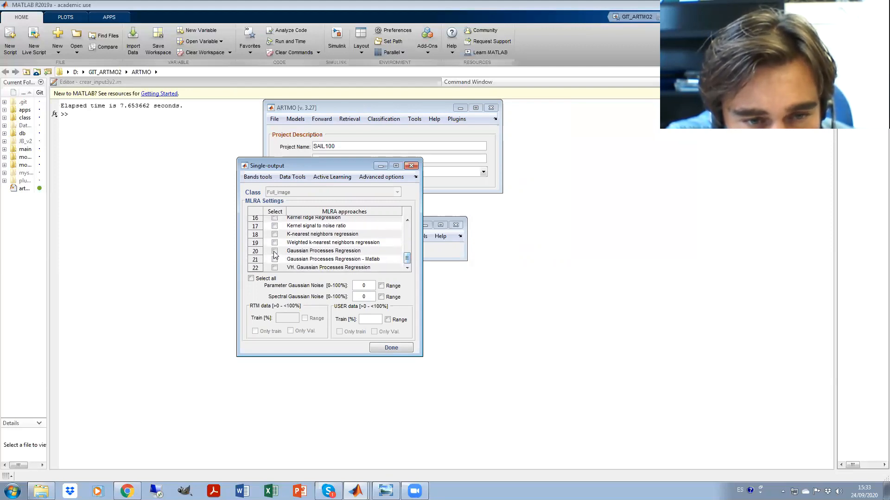
left_click_drag(407, 258, 407, 254)
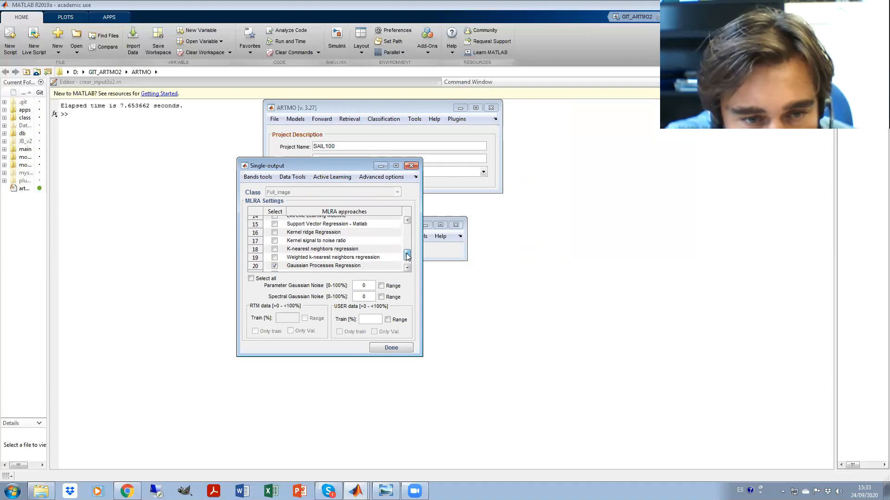
left_click(274, 232)
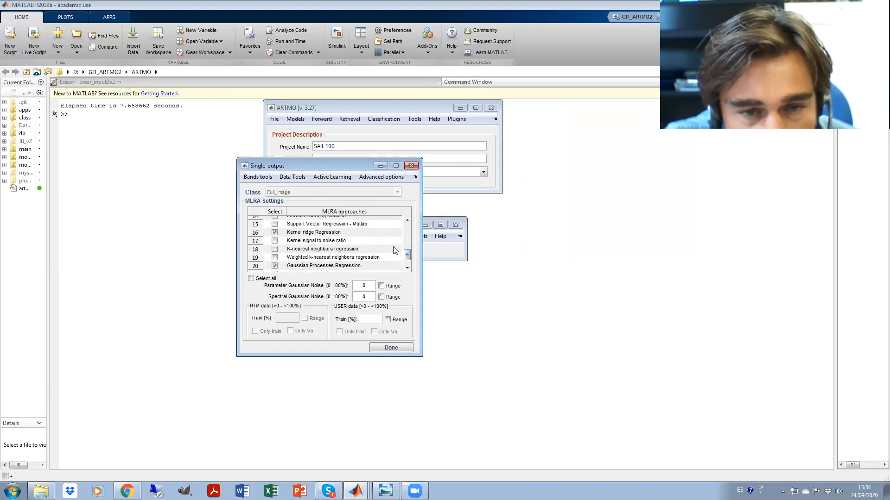
mouse_move(407, 254)
left_mouse_down()
mouse_move(407, 226)
mouse_move(407, 263)
left_mouse_up()
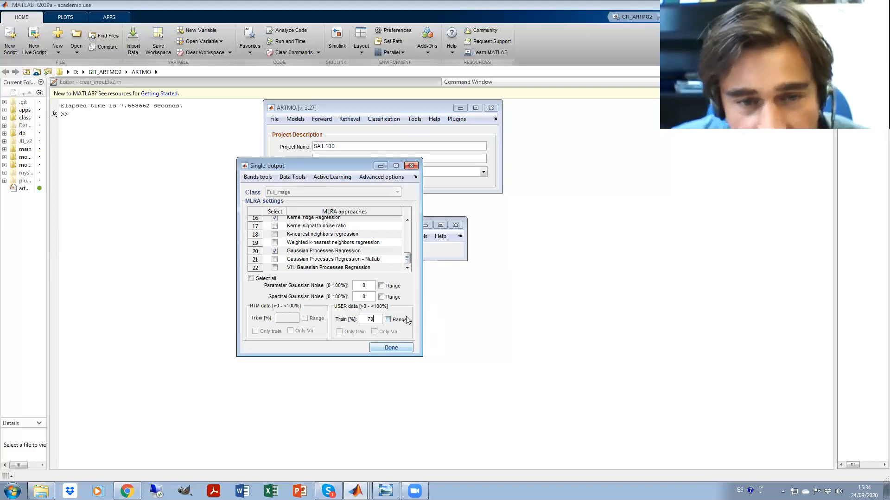
left_click(397, 347)
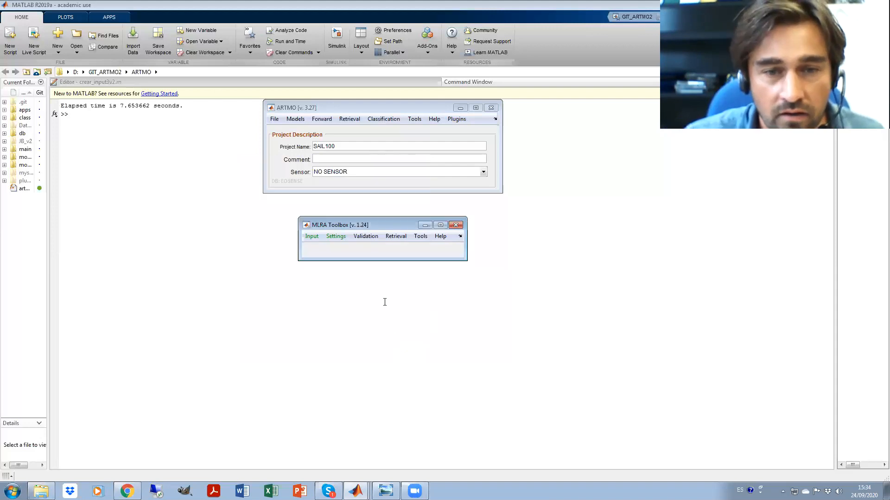
Step: Run the validation with the table name S2_LAI_7030 and widen the resulting validation table window to show all statistics columns
left_click(366, 237)
left_click(371, 249)
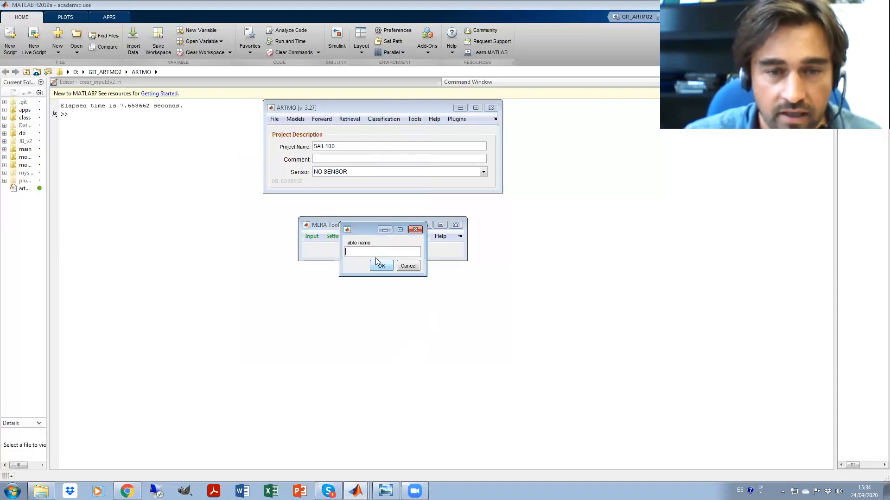
type("S2_LAI_7030")
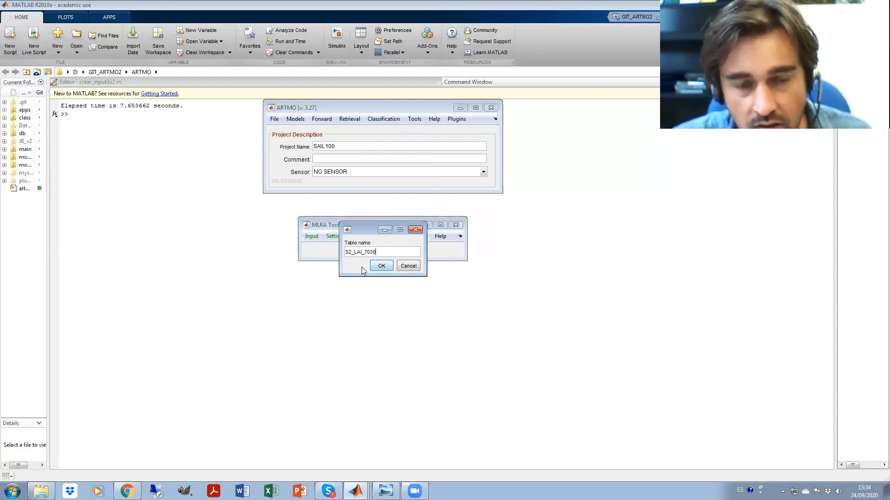
left_click(382, 267)
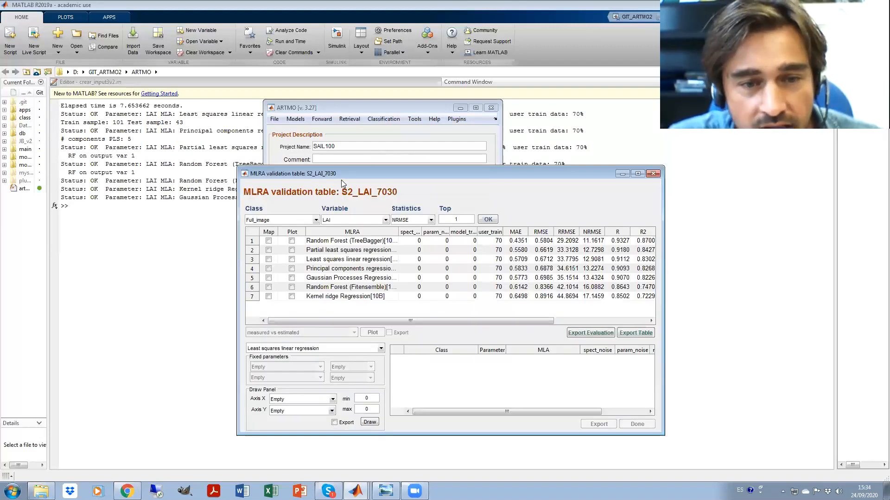
left_click_drag(334, 172, 198, 161)
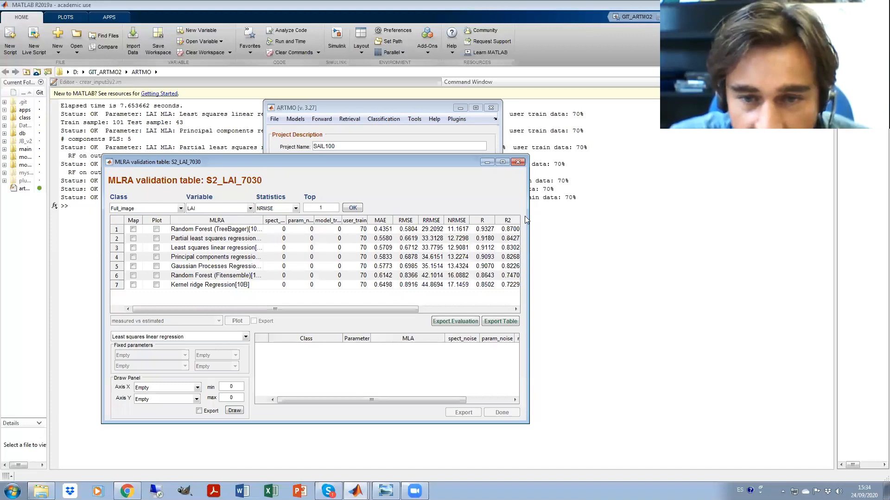
left_click_drag(527, 216, 724, 222)
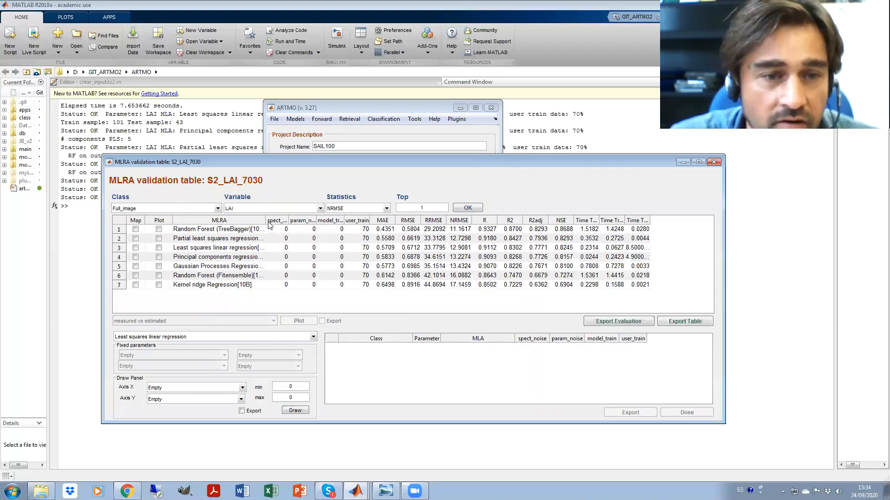
Step: Widen the algorithm name column of the S2_LAI_7030 validation table, compare the algorithms' R2 values, and close the table
left_click_drag(266, 220, 382, 221)
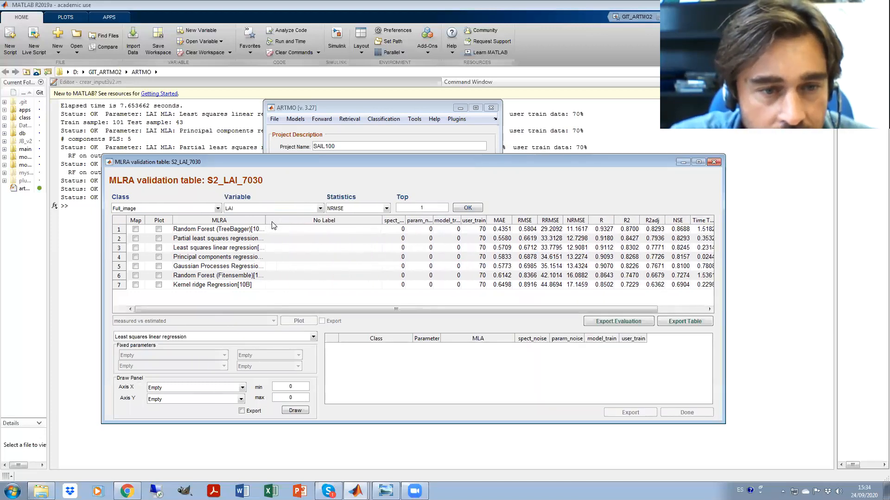
left_click_drag(266, 220, 328, 220)
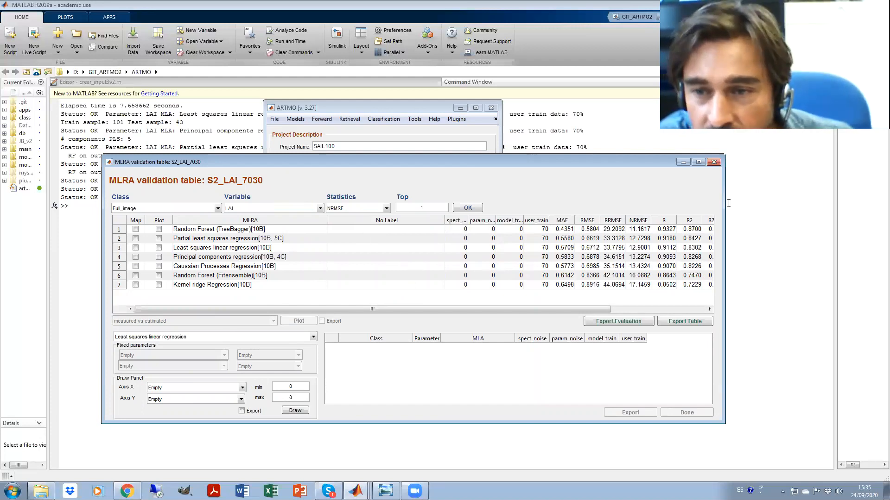
left_click_drag(721, 203, 790, 205)
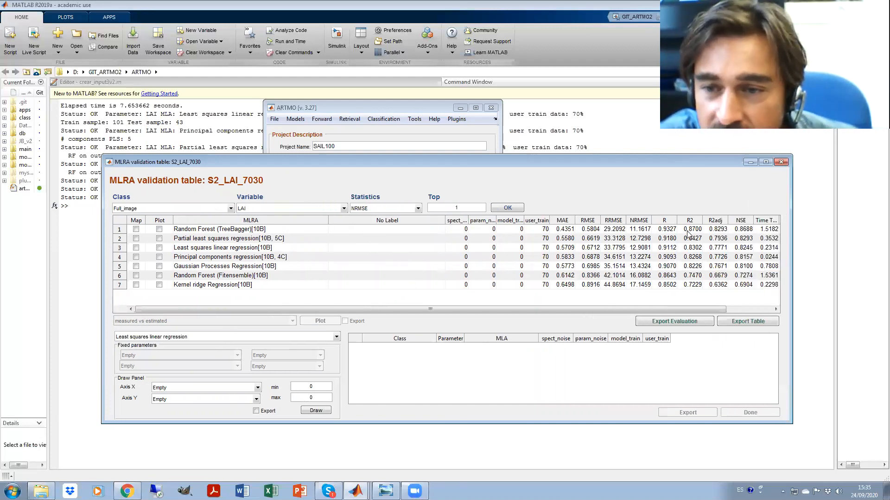
left_click_drag(695, 232, 687, 258)
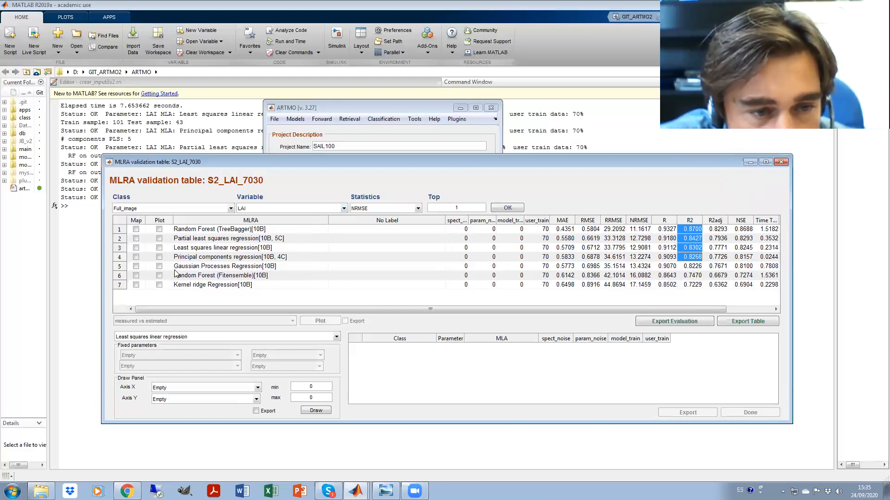
left_click(697, 268)
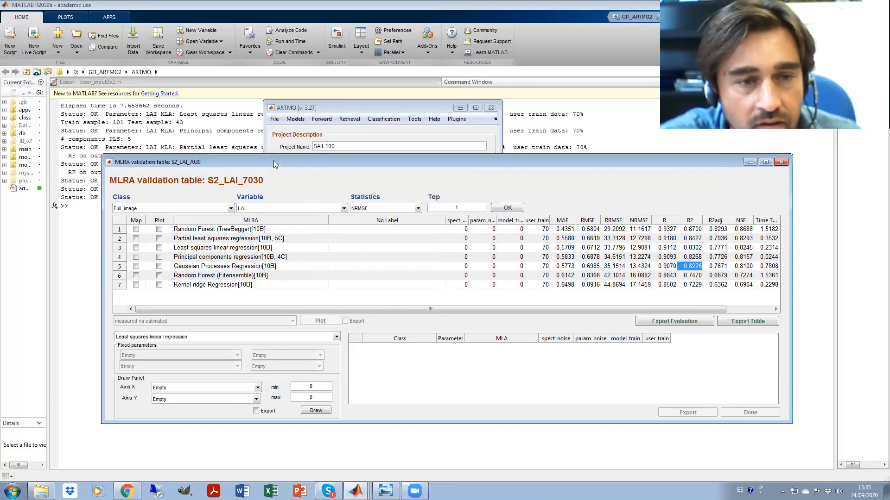
left_click_drag(273, 161, 261, 139)
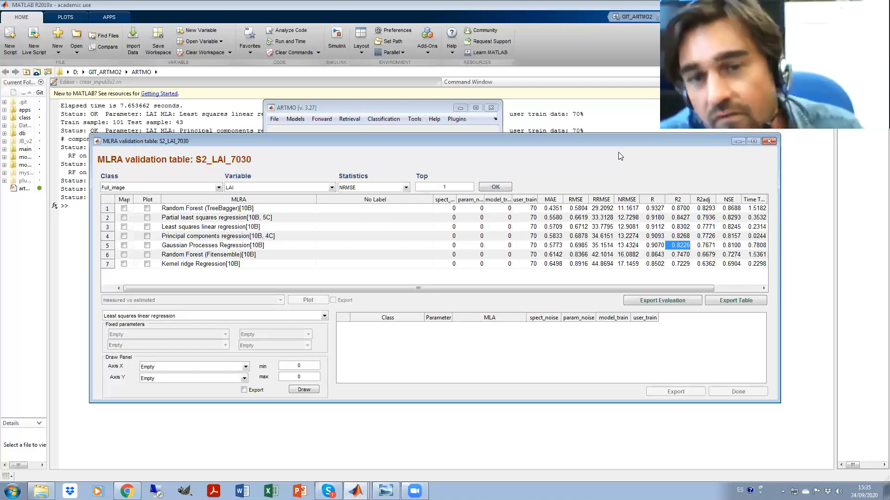
left_click(769, 142)
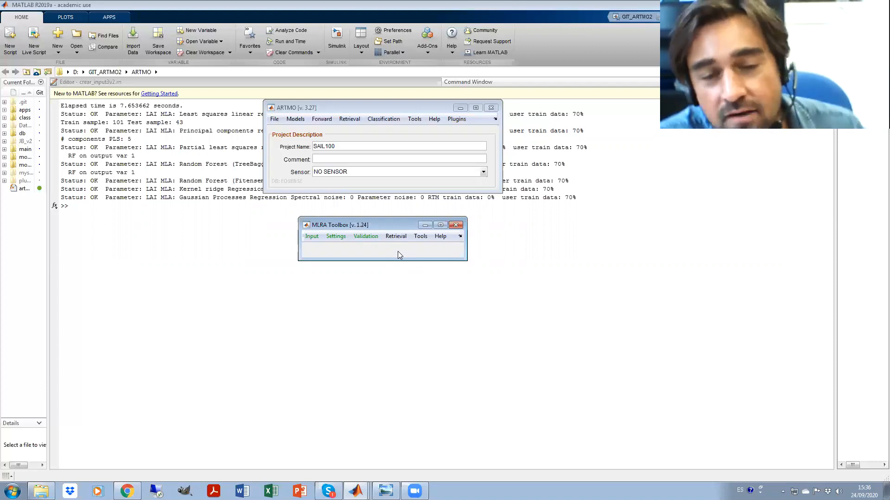
Step: Reopen the single-output settings and deselect least squares linear, principal components and partial least squares regression
left_click_drag(350, 225, 340, 203)
left_click(324, 215)
left_click(327, 226)
left_click(274, 220)
left_click(274, 229)
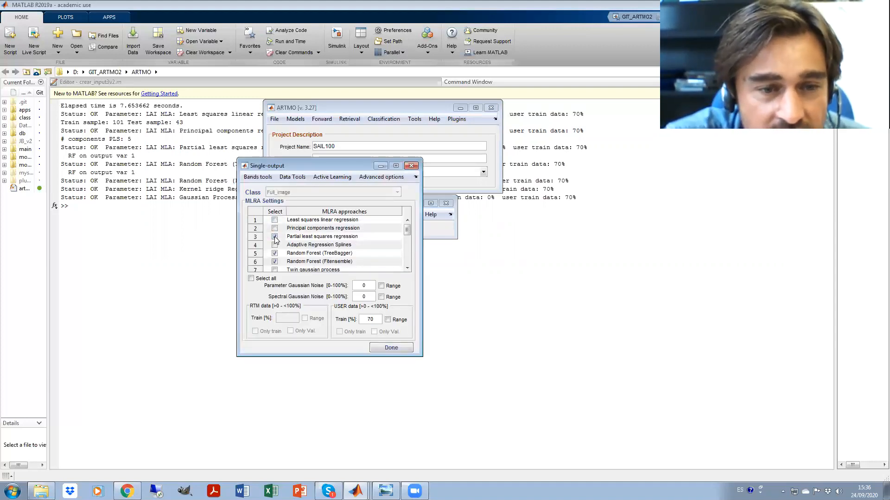
left_click(274, 237)
Step: Deselect Random Forest (TreeBagger), Random Forest (Fitensemble) and Kernel ridge Regression, keeping only Gaussian Processes Regression selected
scroll(407, 235, "down", 1)
left_click(274, 233)
left_click(275, 241)
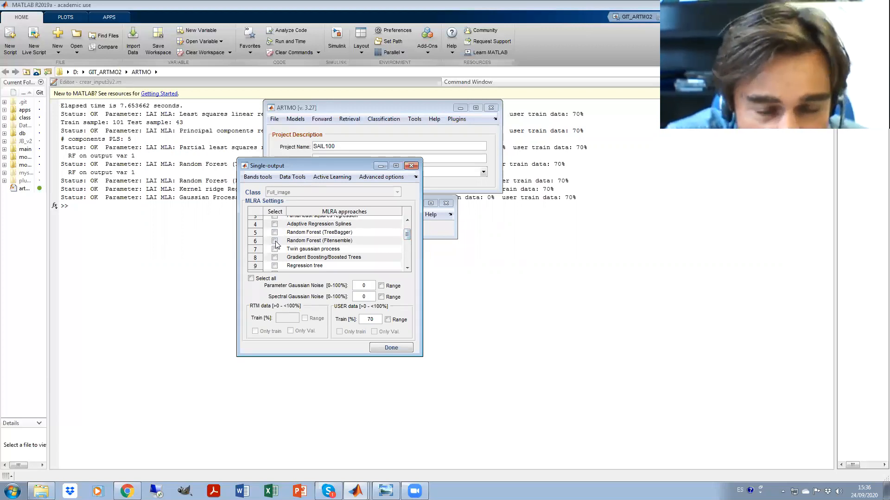
left_click_drag(407, 237, 406, 257)
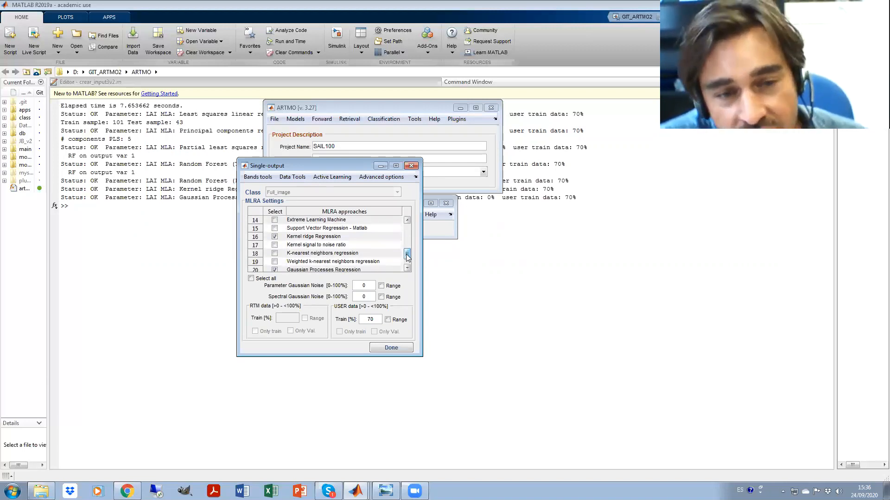
left_click(274, 237)
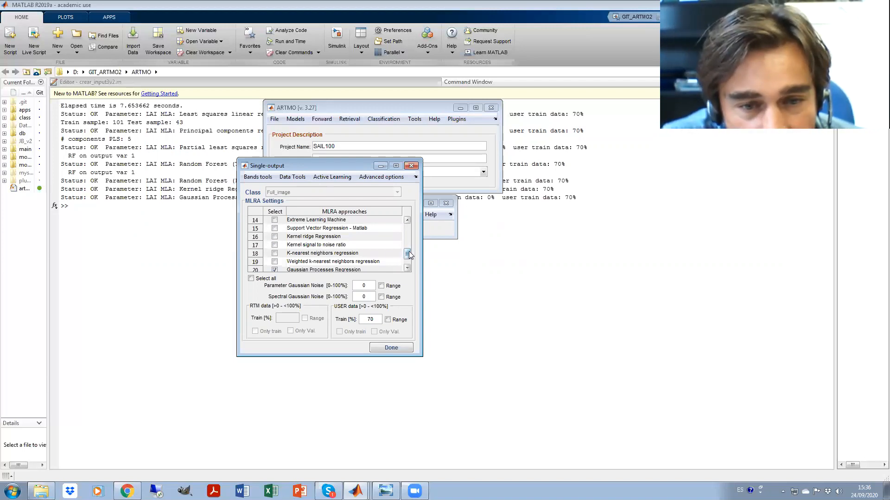
left_click(407, 268)
left_click(407, 268)
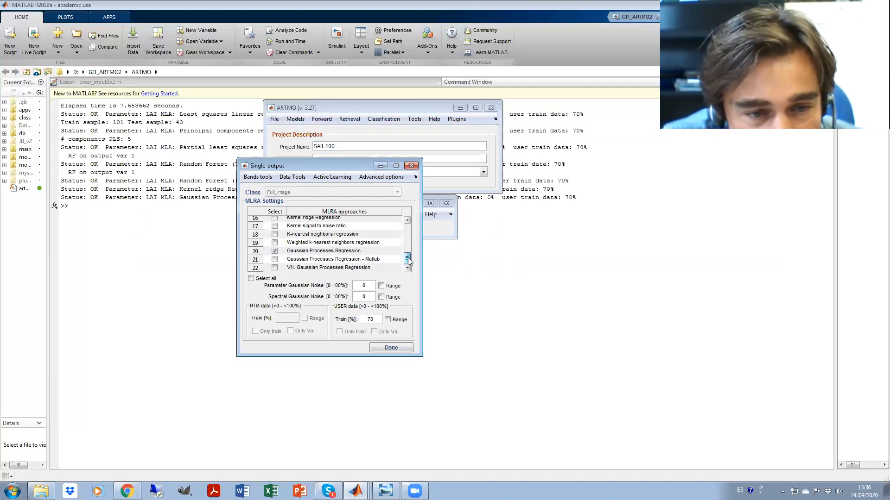
Step: Enable the GPR-BAT band analysis with Ranking sorting, deleting 1 band per iteration and 0 bands at the first iteration
left_click(256, 177)
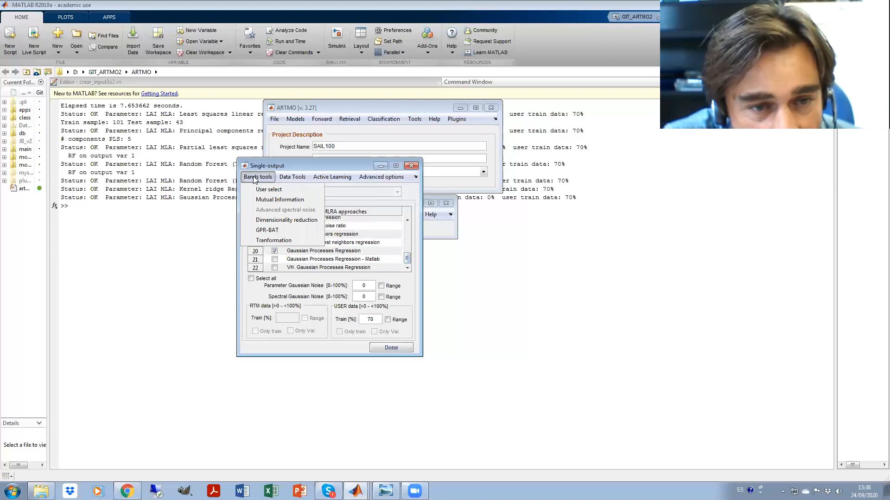
left_click(263, 231)
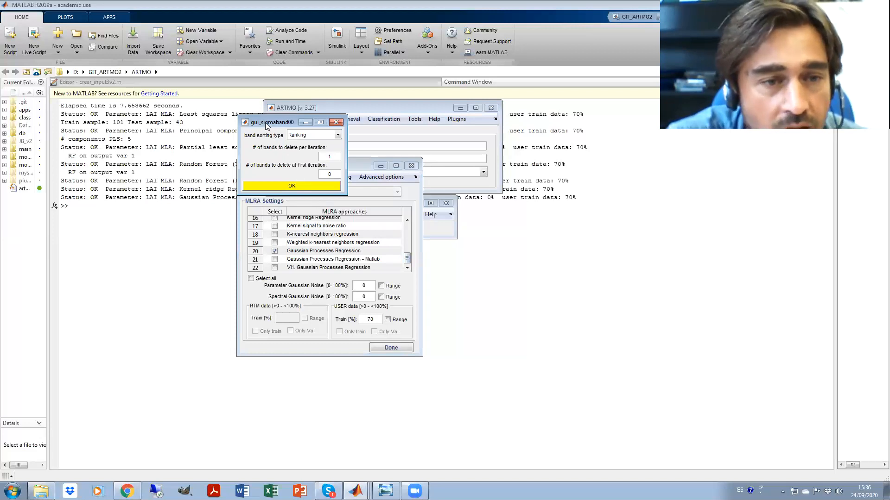
left_click_drag(267, 126, 139, 181)
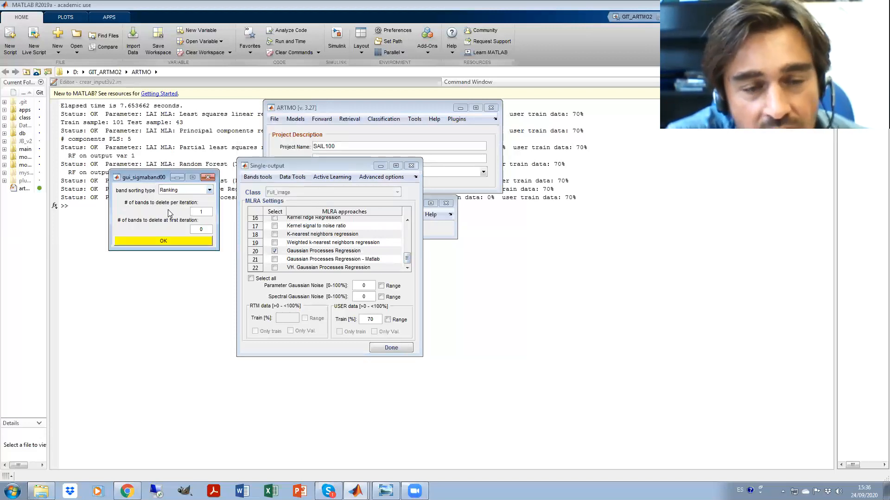
left_click(159, 239)
Step: Set up K-fold cross-validation with 3 subsets and apply the single-output settings
left_click(286, 178)
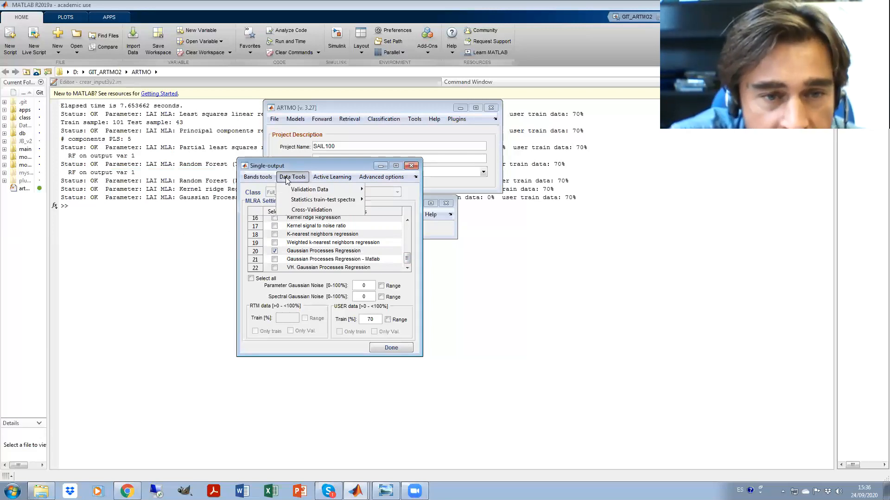
left_click(300, 210)
double_click(263, 163)
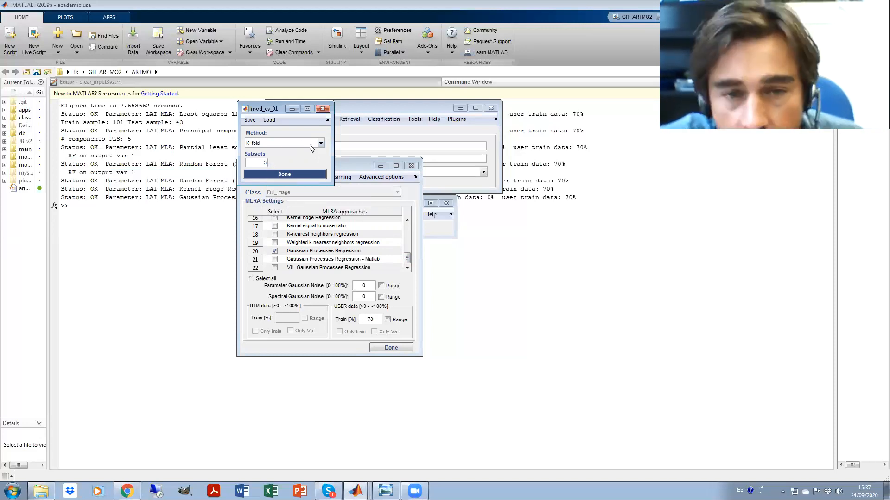
left_click(269, 173)
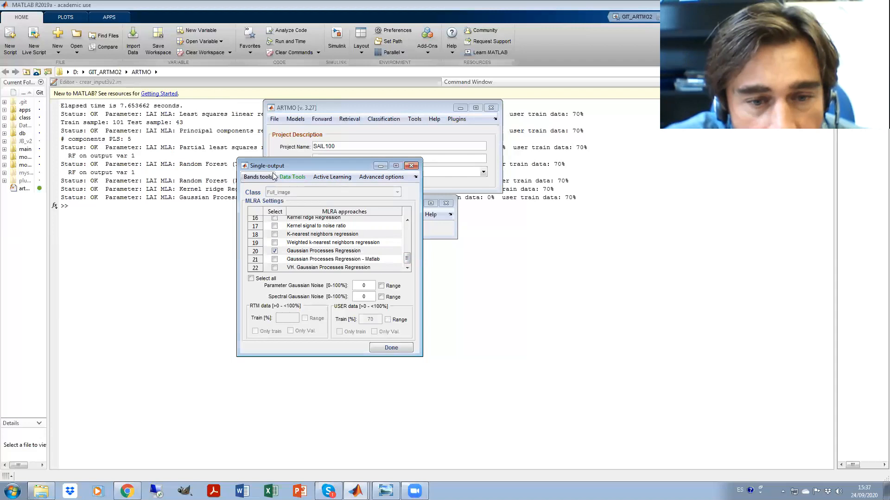
left_click(393, 348)
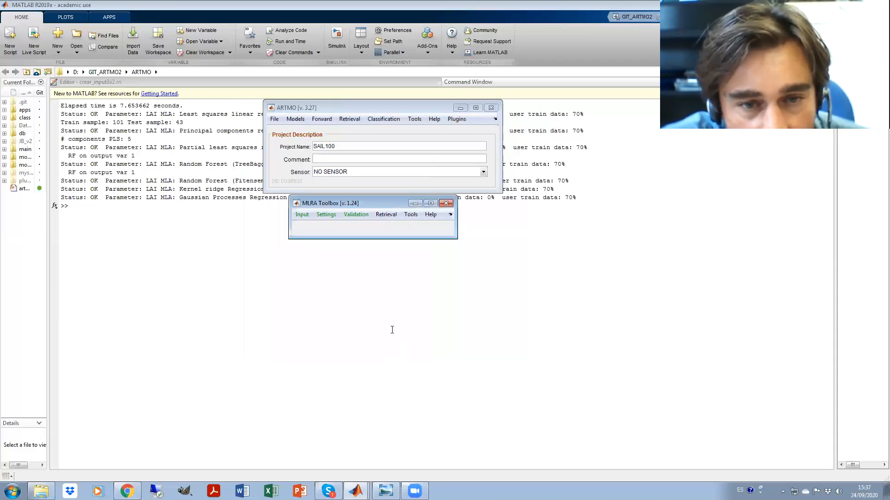
Step: Run the validation with the table name GPRBAT_LAI
left_click(367, 215)
left_click(362, 231)
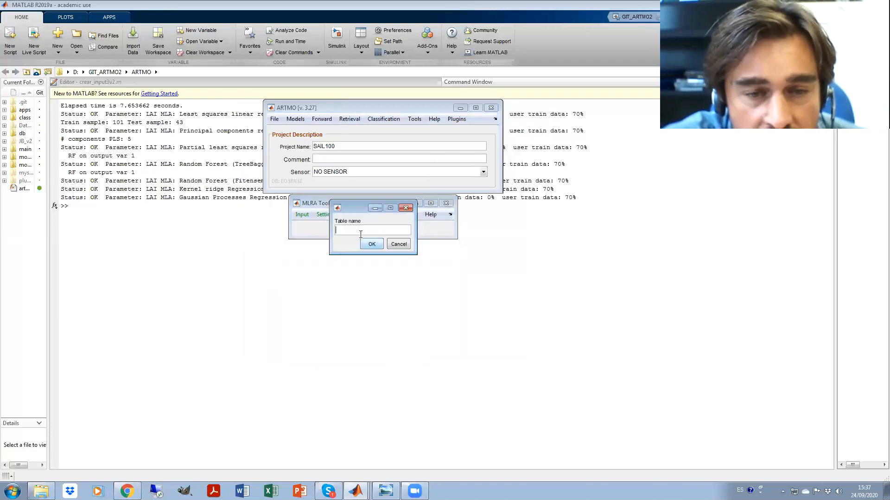
type("GPR")
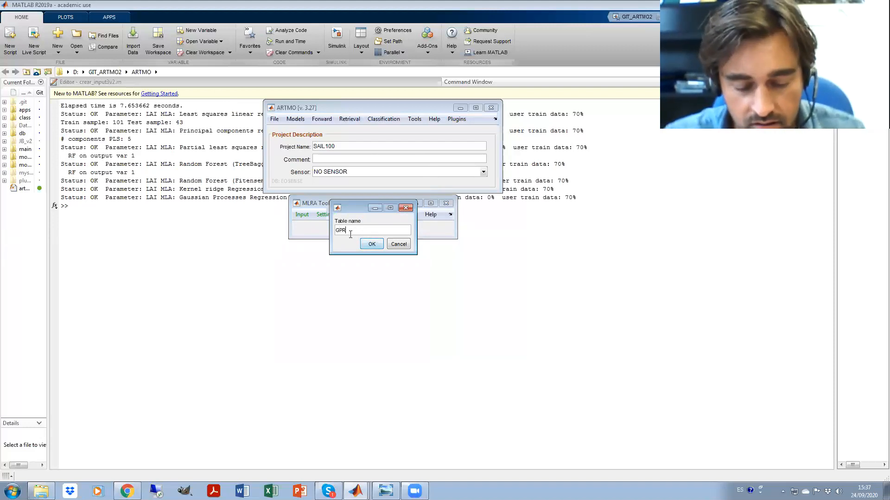
type("BAT")
type("_K")
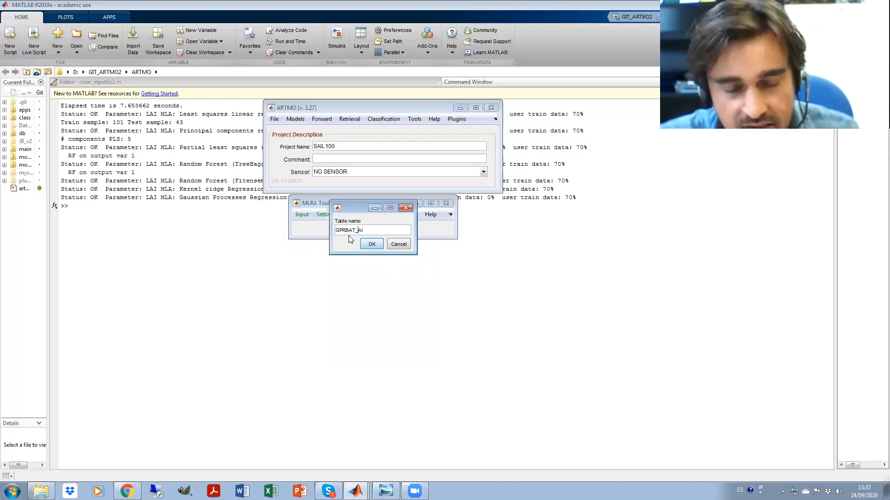
type("L")
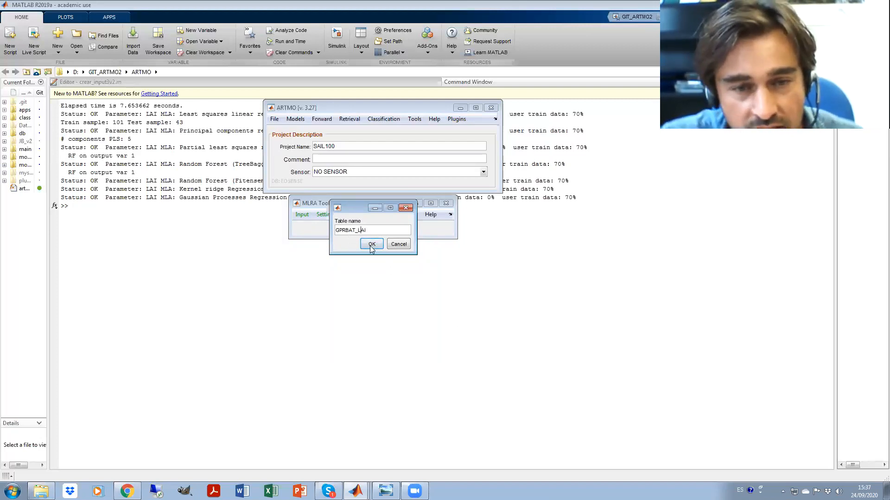
left_click(371, 244)
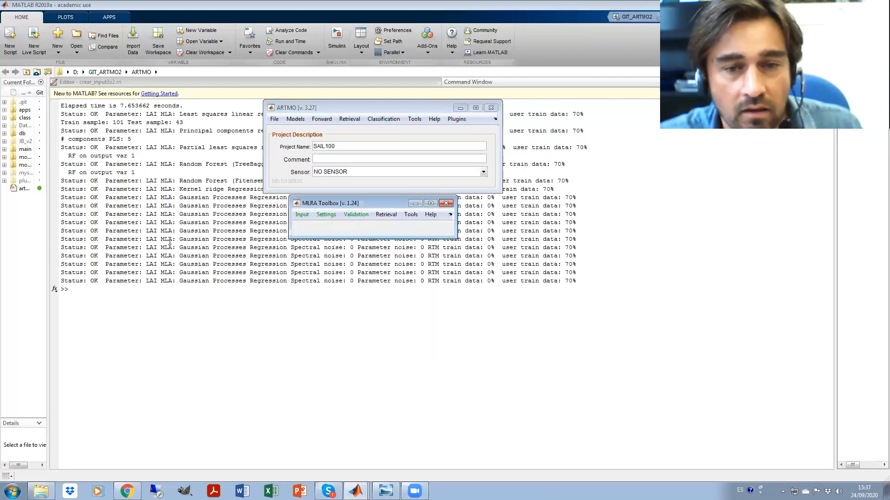
Step: Enlarge the GPRBAT_LAI validation table window, list the top 10 results by NRMSE, and adjust column widths to show full model names and statistics
left_click_drag(367, 175, 195, 150)
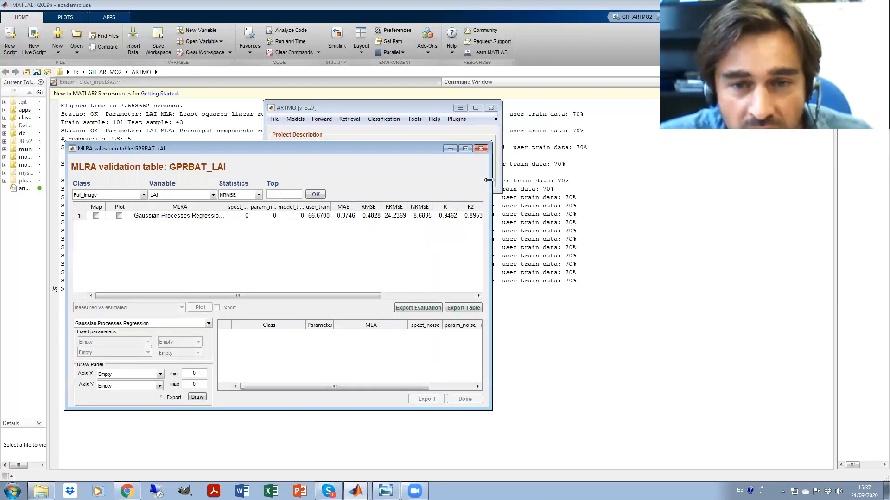
left_click_drag(489, 180, 773, 179)
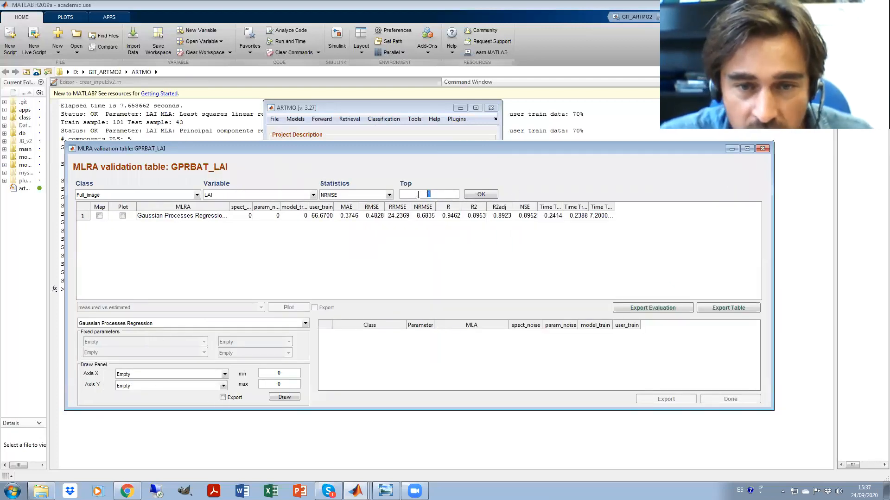
left_click(478, 194)
left_click(471, 221)
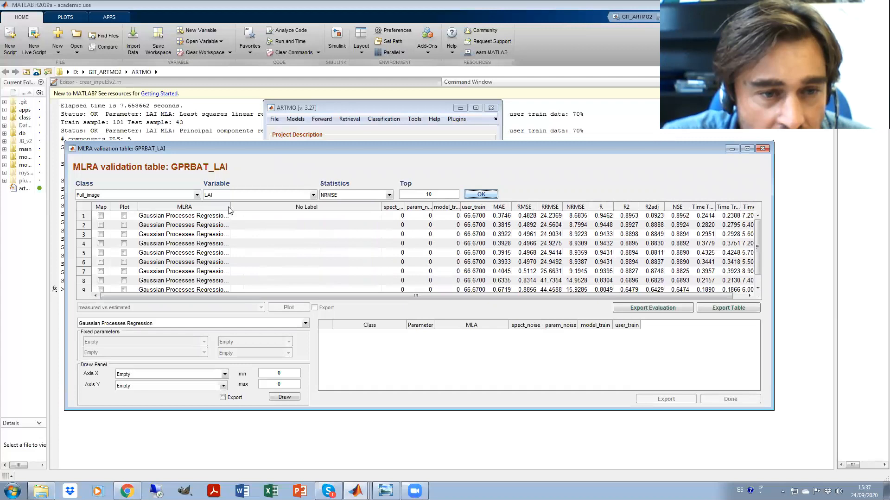
left_click_drag(230, 206, 272, 206)
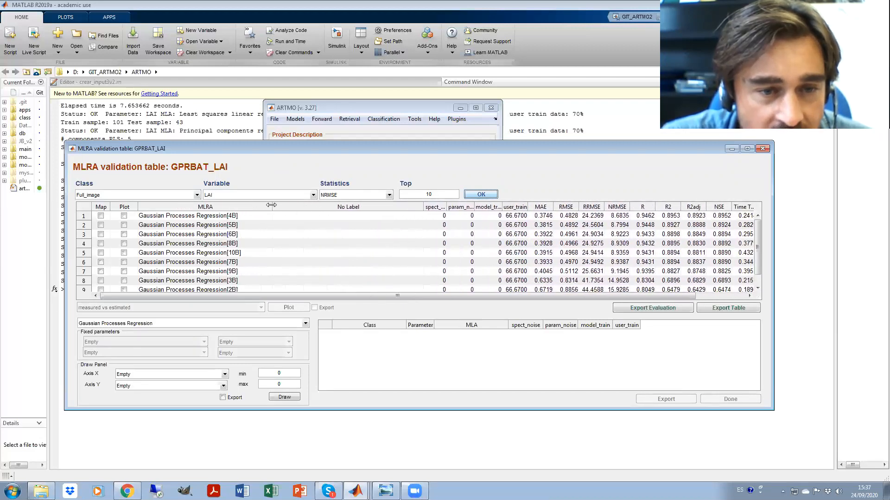
left_click_drag(423, 206, 289, 207)
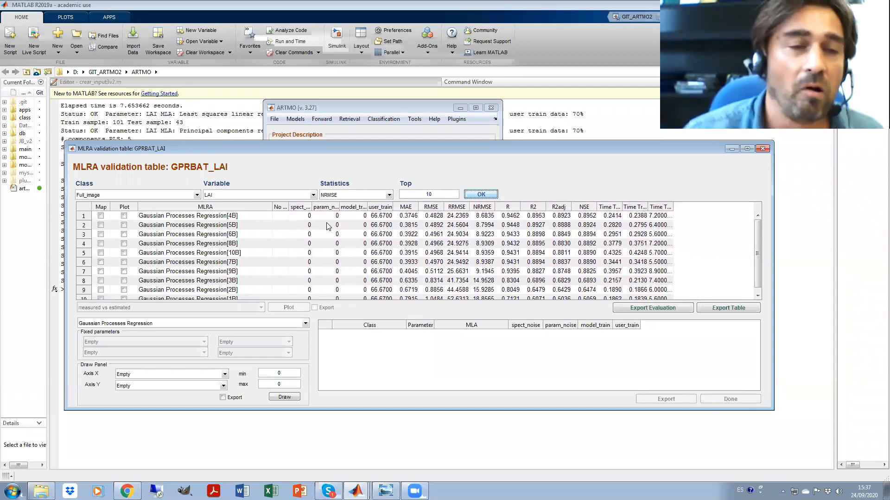
Step: Compare the validation statistics of the Gaussian Processes Regression models across the different numbers of bands
left_click(228, 220)
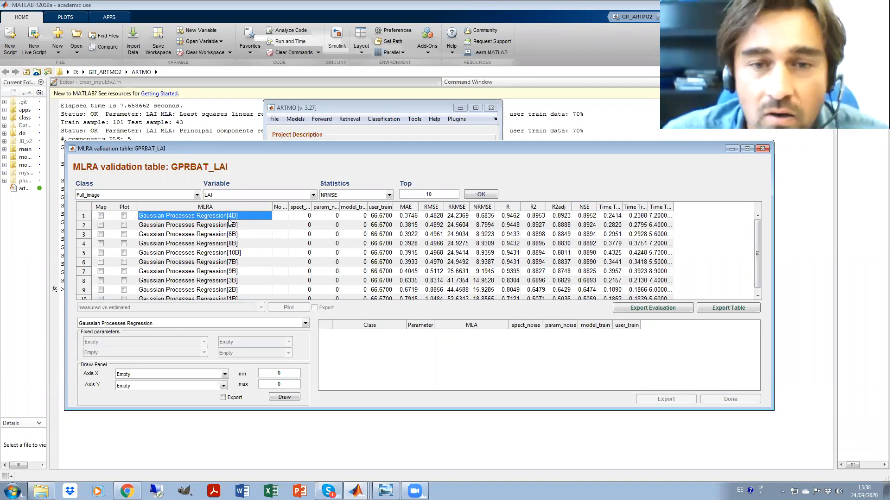
left_click(537, 216)
left_click(231, 226)
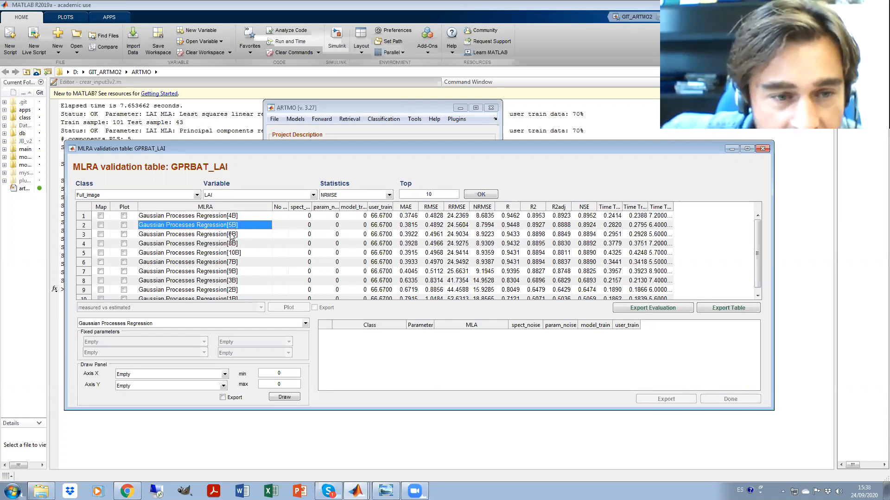
left_click(232, 235)
left_click(230, 254)
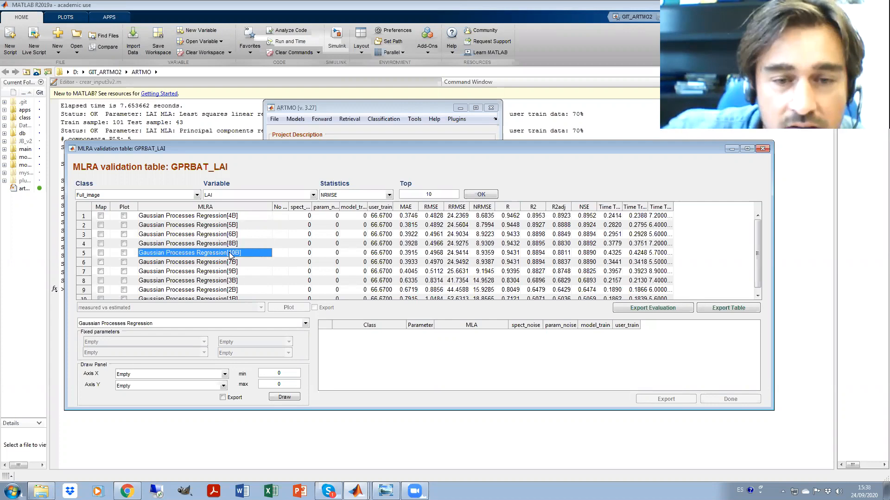
scroll(267, 280, "down", 1)
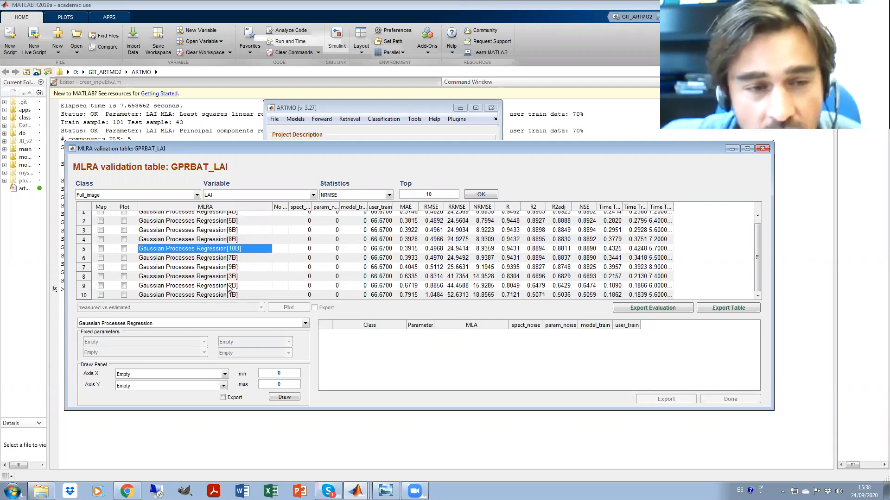
left_click(228, 287)
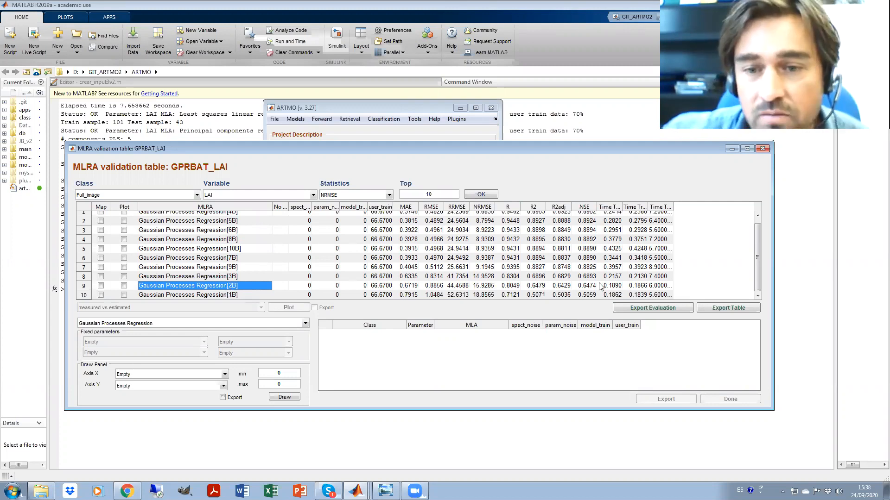
scroll(284, 285, "up", 1)
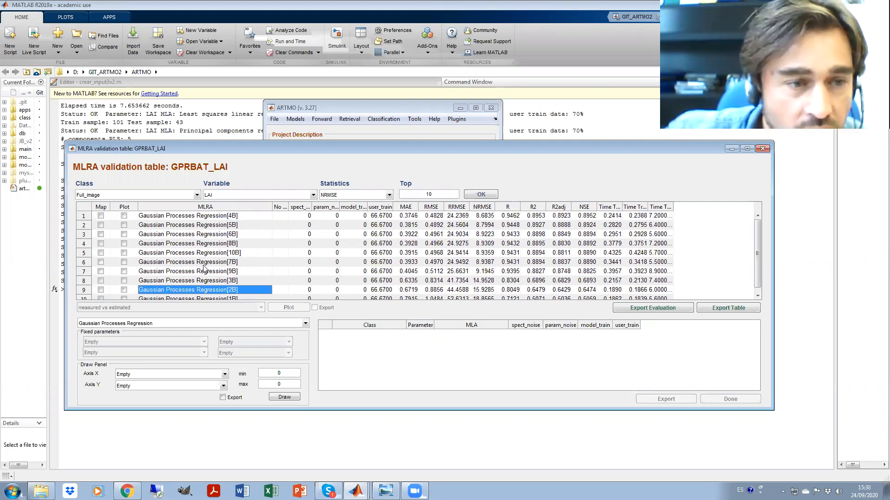
Step: Plot measured versus estimated LAI for the four-band Gaussian Processes Regression model and close the figure
left_click(124, 216)
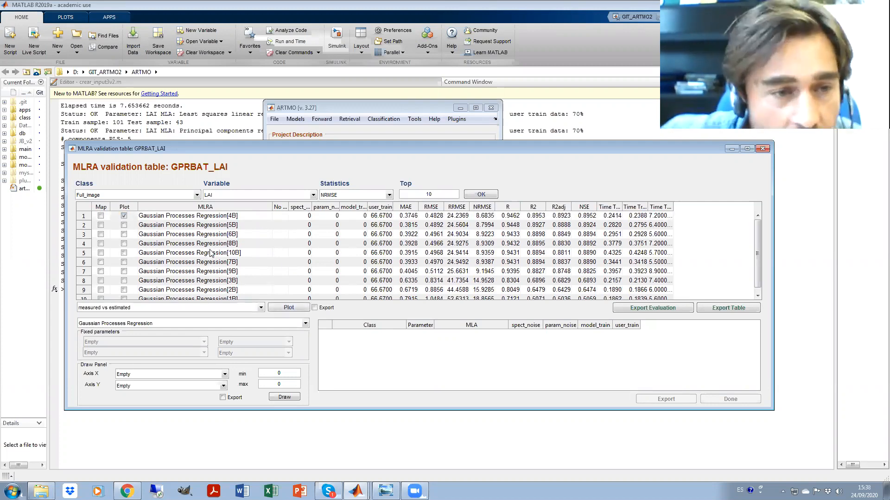
left_click(287, 307)
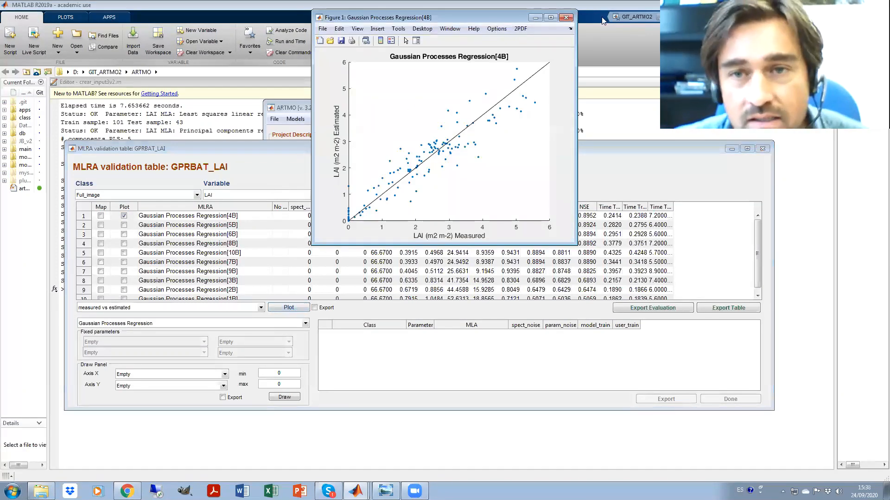
left_click(566, 19)
Step: Run the GPR band analysis tool (GPR-BAT) plot for NRMSE, with the iterative band removal figure and the best-bands table
left_click(261, 308)
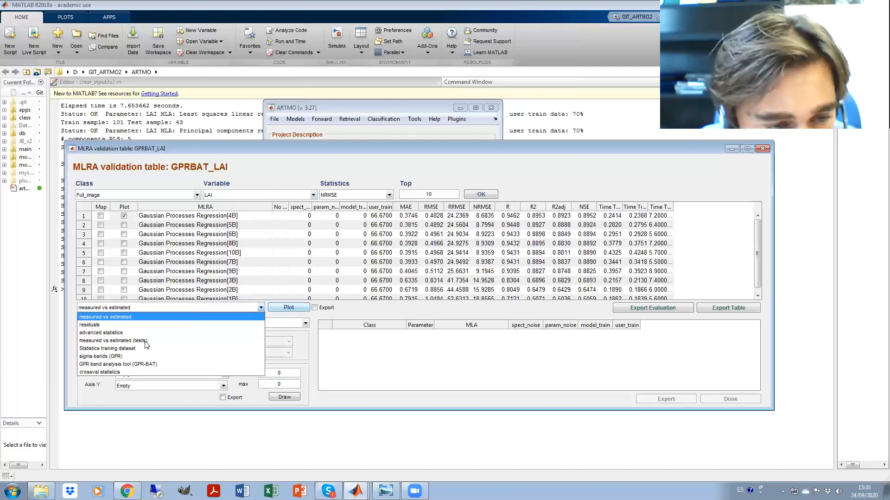
left_click(134, 364)
left_click(287, 307)
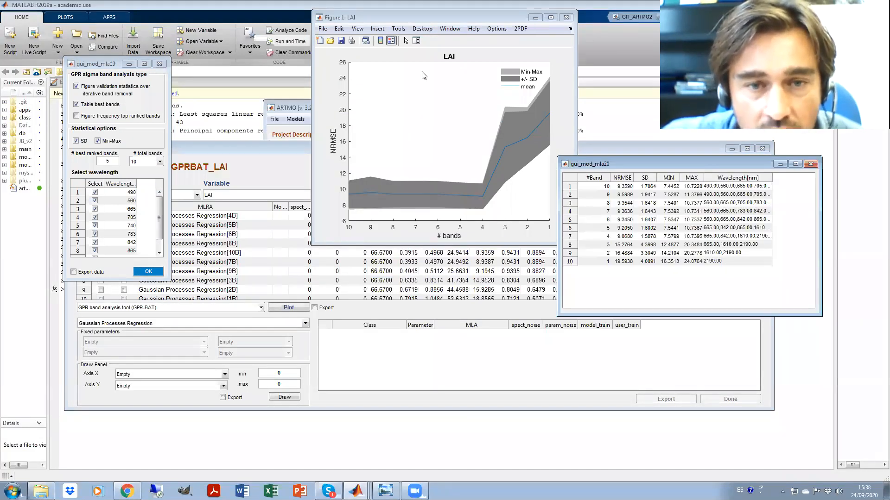
Step: Relist the top 10 results by R2, close the NRMSE figure, and plot the GPR-BAT analysis for the first-ranked model
left_click(360, 194)
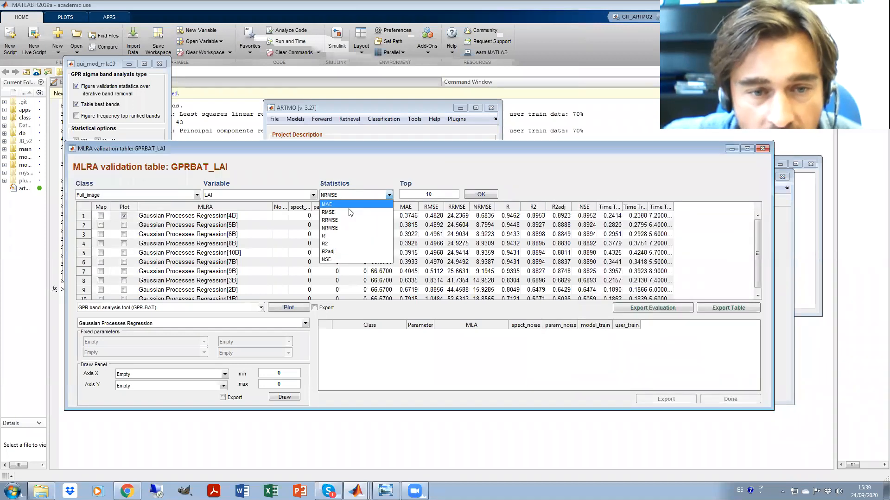
left_click(339, 244)
left_click(486, 197)
left_click(780, 221)
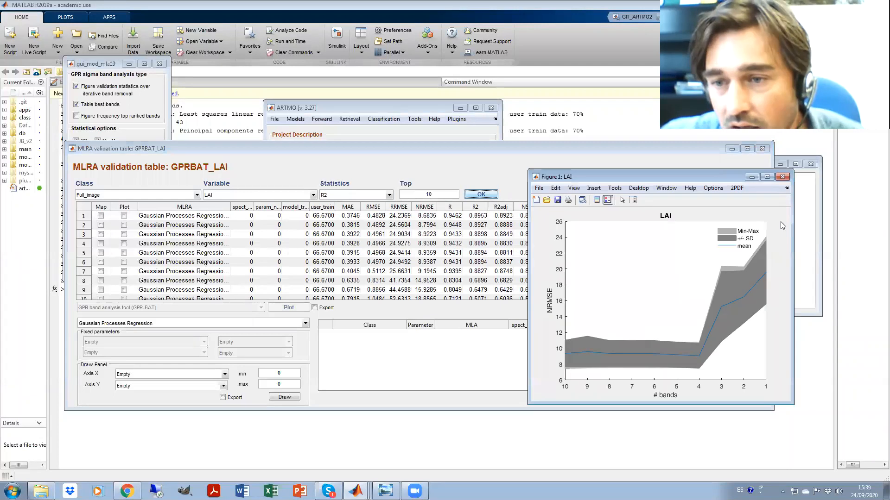
left_click(782, 177)
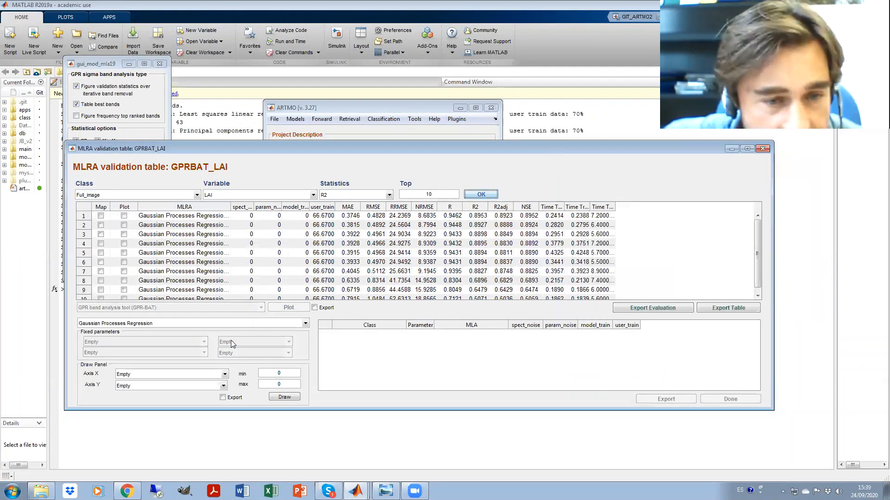
left_click(124, 216)
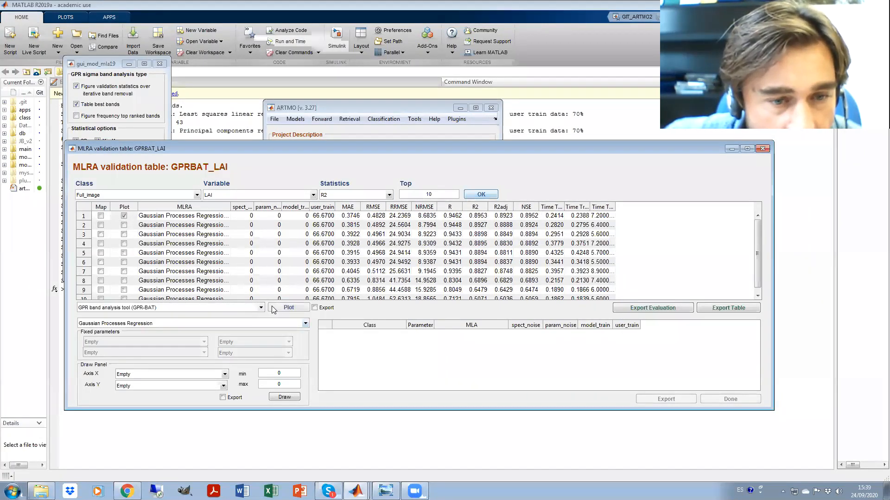
left_click(283, 307)
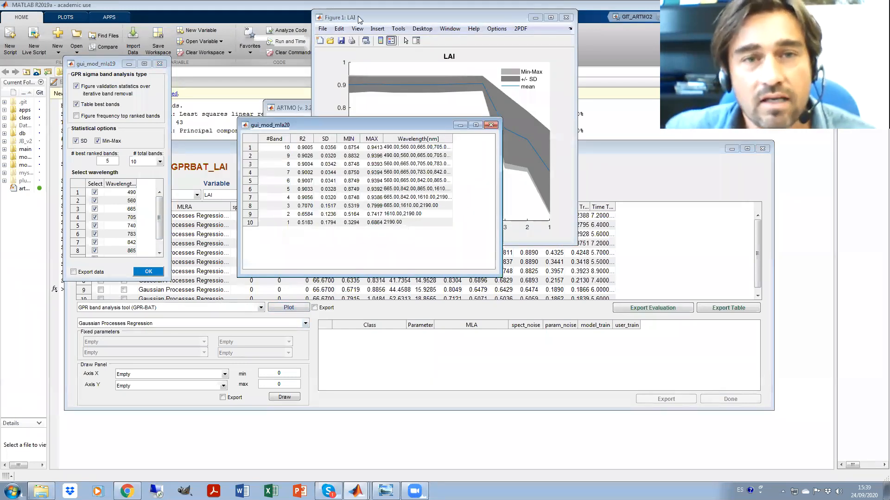
Step: Enlarge the R2 versus number of bands figure and place it beside the other windows
left_click_drag(357, 19, 187, 46)
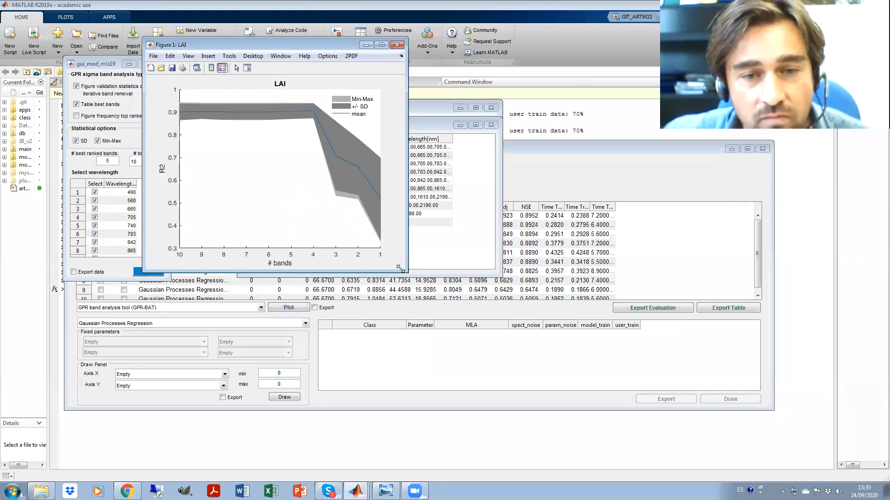
left_click_drag(402, 272, 622, 410)
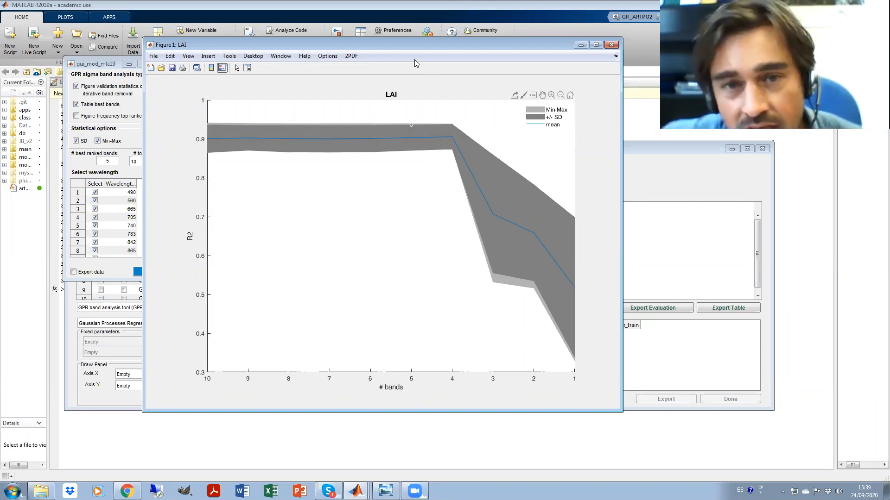
mouse_move(493, 213)
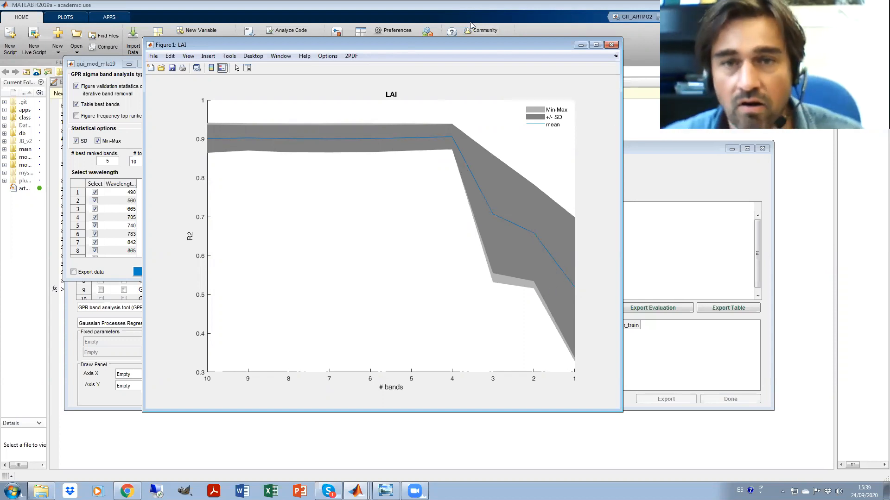
left_click_drag(472, 43, 328, 38)
left_click(576, 163)
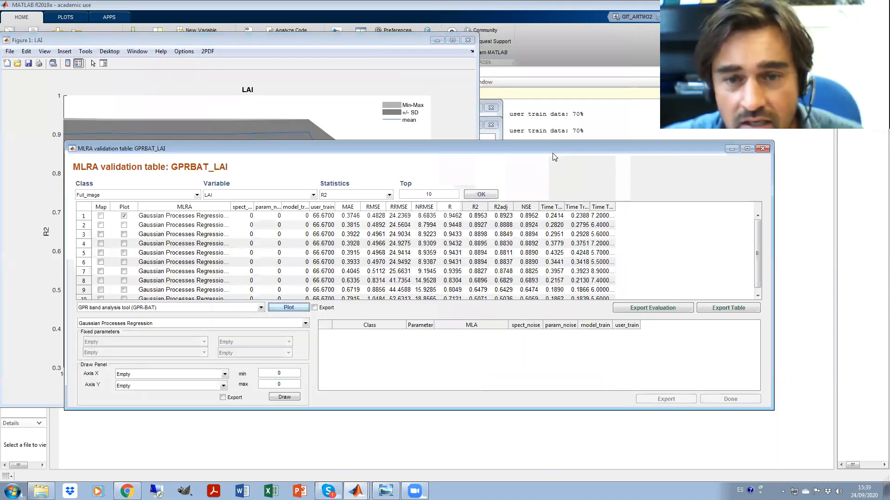
Step: Uncover the best-bands table and widen its window and wavelength column to show the full band lists
left_click_drag(552, 153, 556, 380)
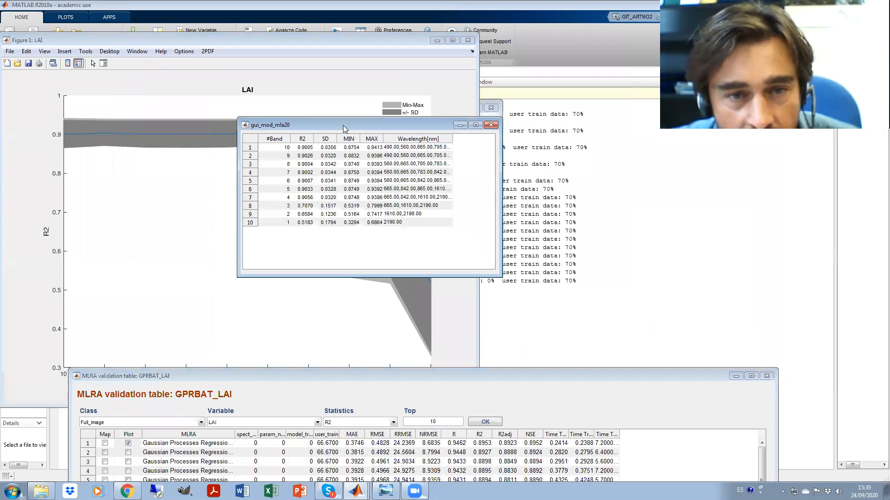
left_click_drag(341, 125, 397, 126)
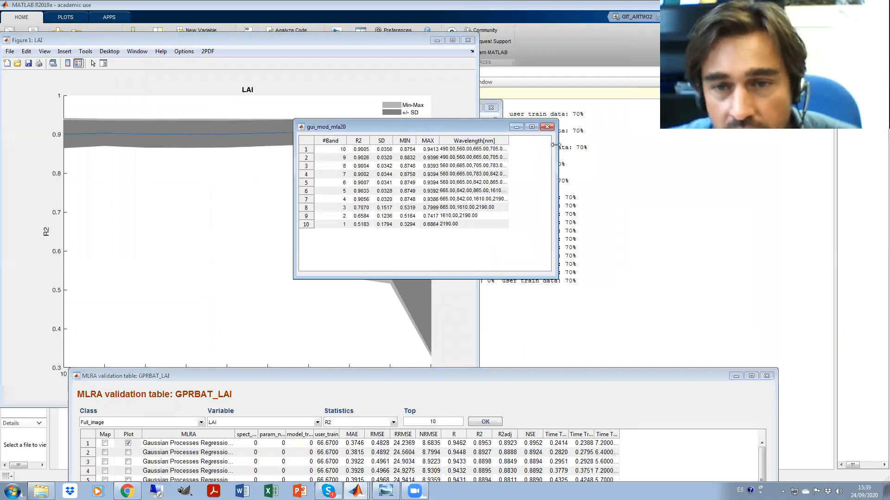
left_click_drag(555, 145, 788, 147)
left_click_drag(509, 140, 769, 141)
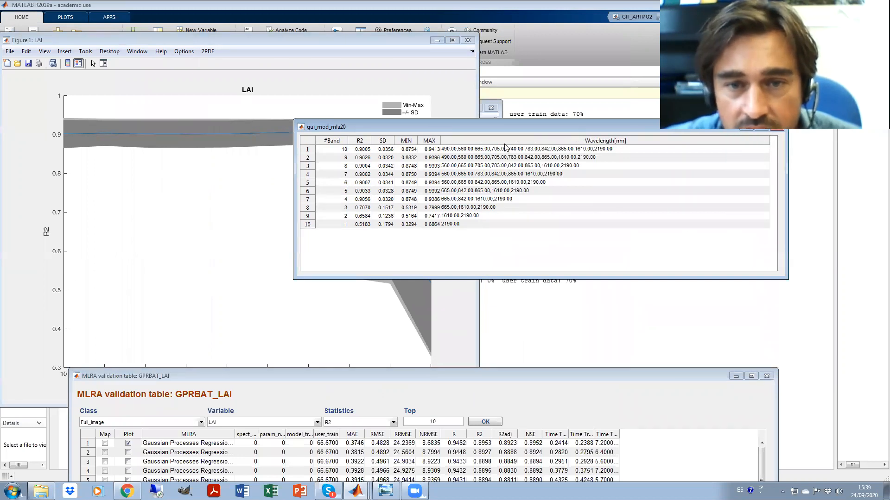
Step: Examine the best-bands table beside the R2 figure, comparing the wavelengths and R2 statistics of the ten-band and four-to-one-band models
left_click(494, 149)
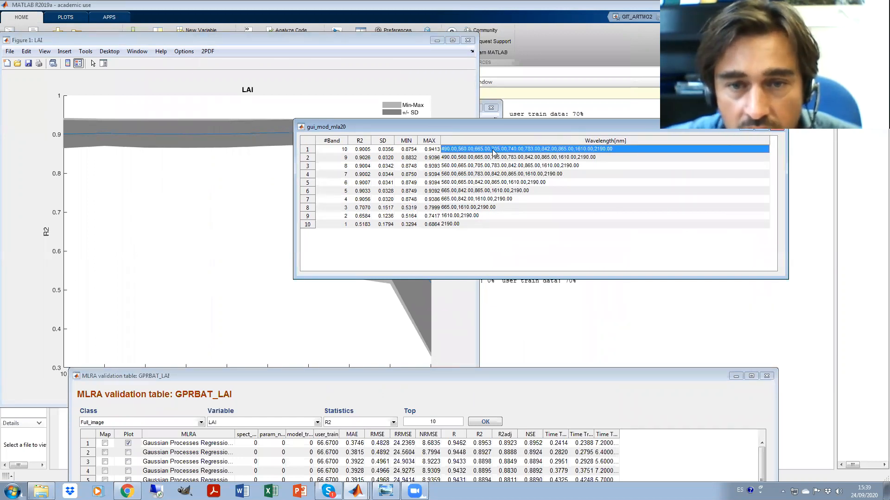
left_click(456, 225)
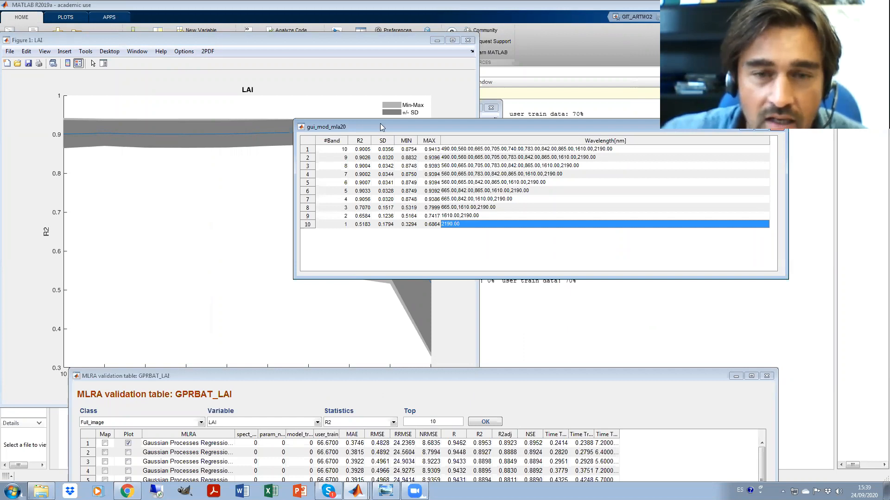
left_click_drag(380, 129, 449, 102)
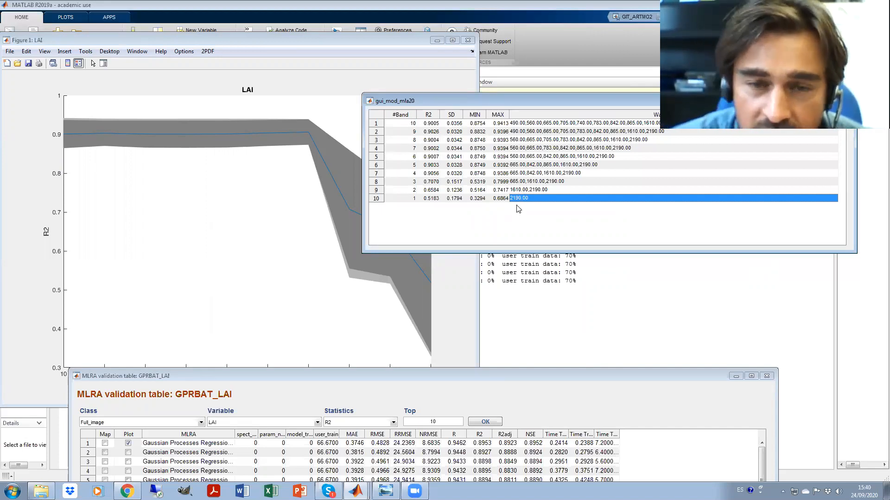
left_click(530, 190)
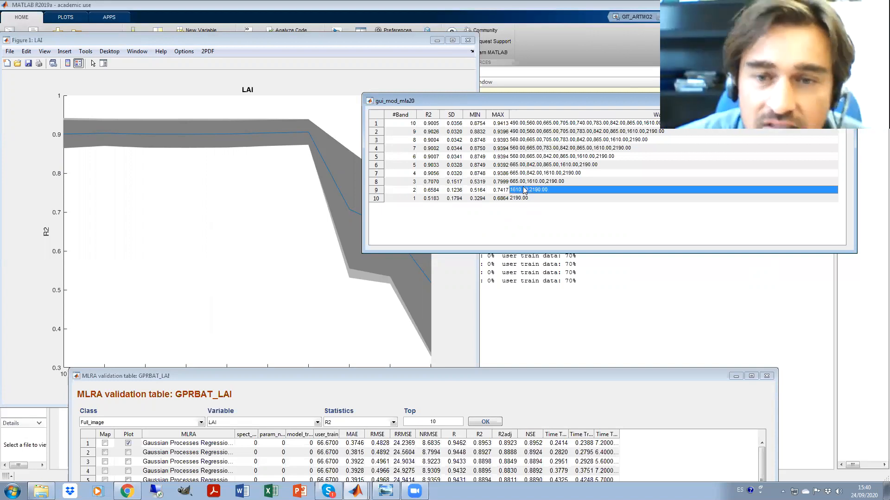
left_click(528, 182)
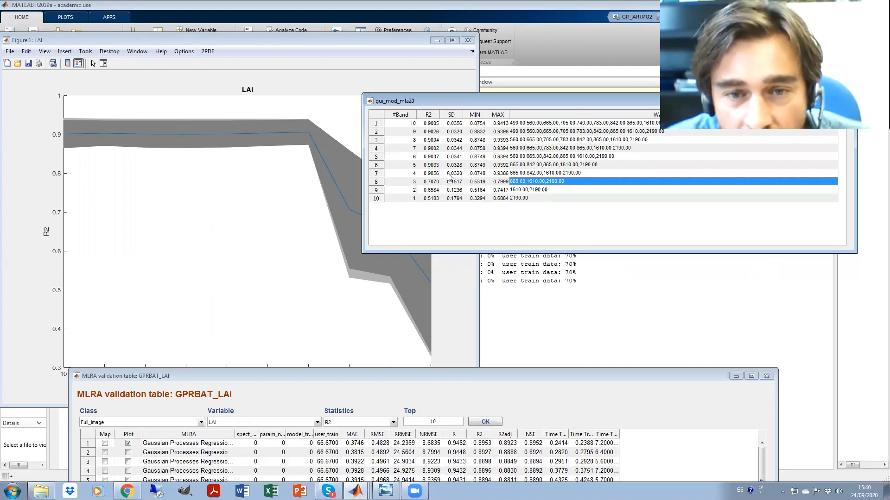
left_click_drag(411, 175, 531, 174)
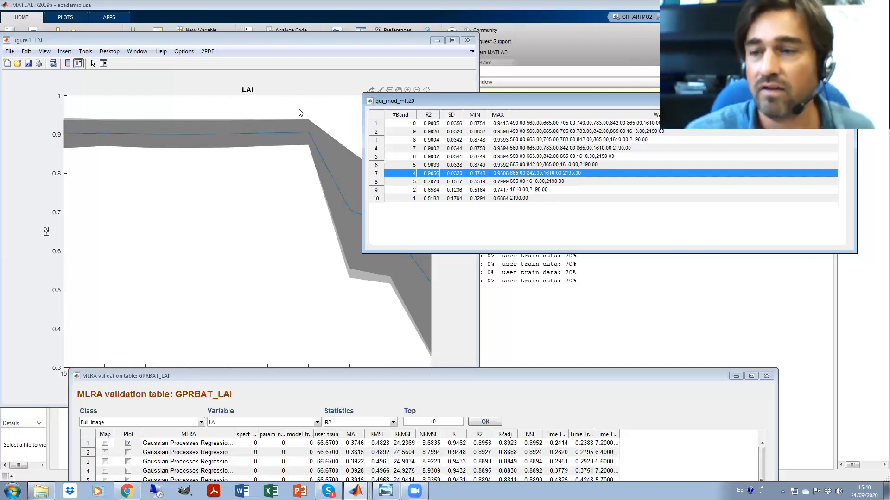
Step: Select the first-ranked Gaussian Processes Regression model for mapping in the GPRBAT_LAI validation table and confirm the selection
left_click_drag(723, 100, 553, 112)
left_click(493, 376)
left_click_drag(493, 374, 507, 95)
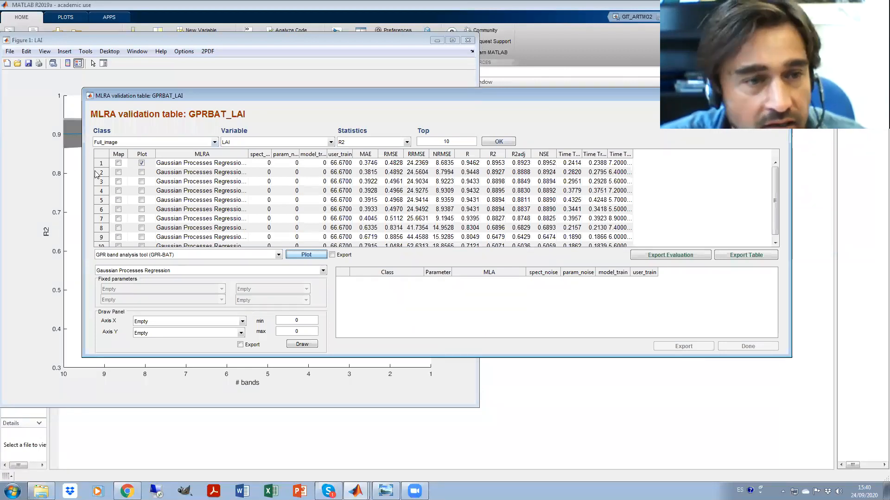
left_click(118, 163)
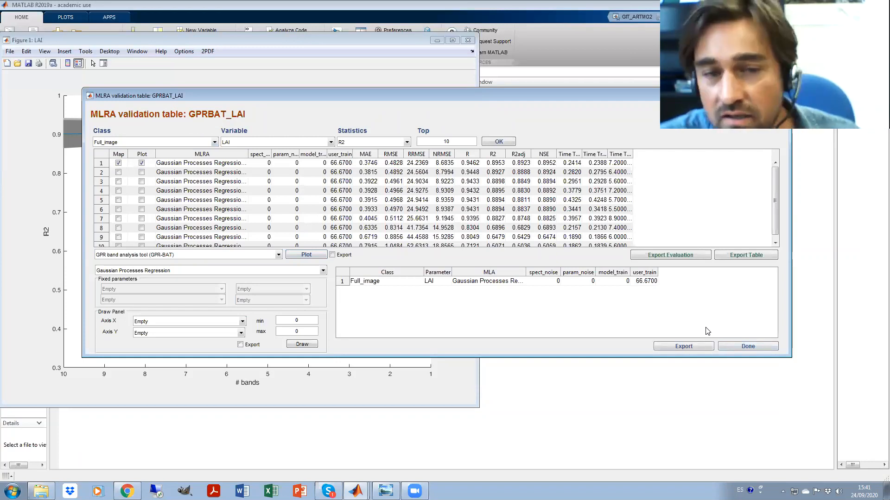
left_click(743, 351)
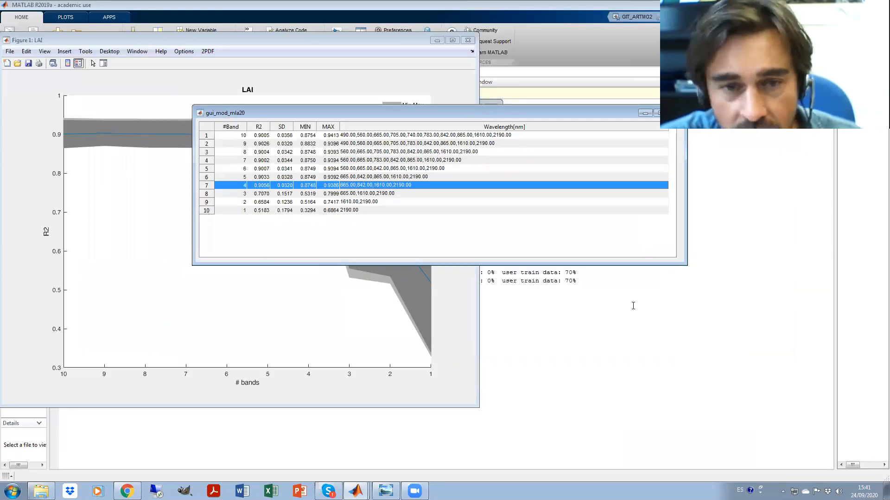
Step: Close the best-bands table and the R2 figure, and open the retrieval configuration with the selected LAI model
left_click(675, 113)
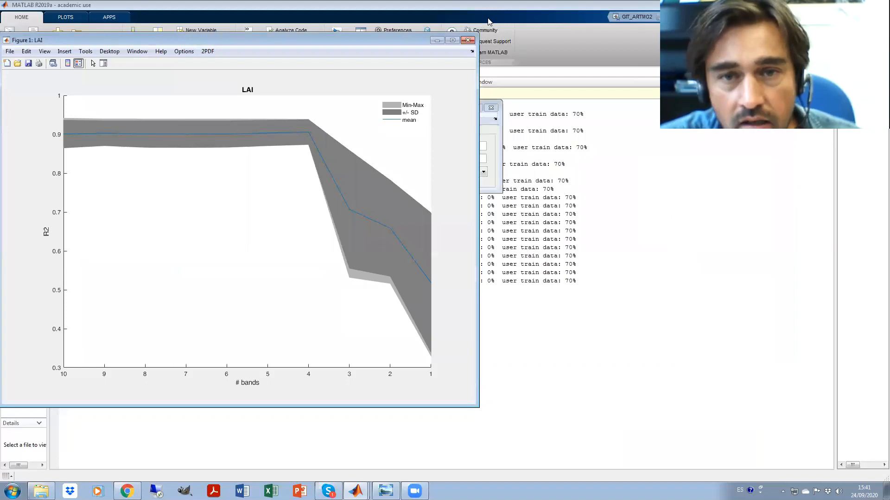
left_click(468, 40)
left_click(385, 214)
mouse_move(396, 227)
left_click(425, 228)
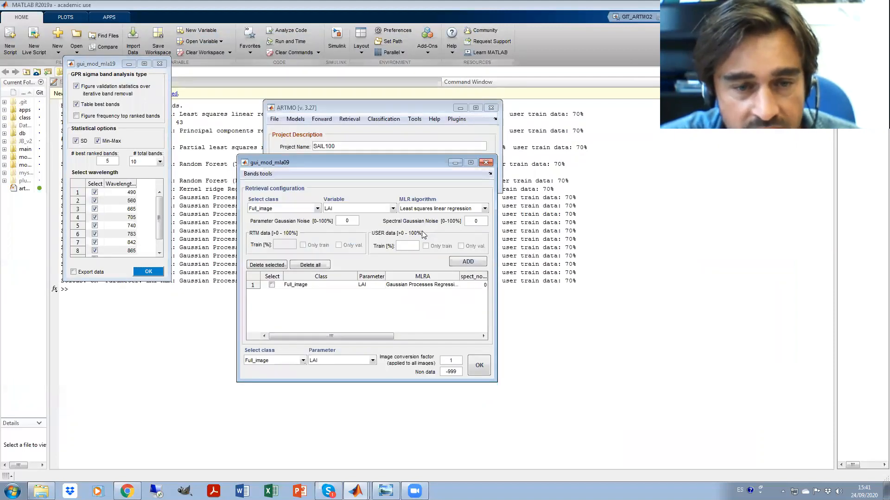
Step: Try to run the LAI retrieval on Barrax_S2_L2A_refl_20m_10B_400x400 from the Data_for_ARTMO Sentinel-2 folder, and dismiss the error dialog
left_click(479, 360)
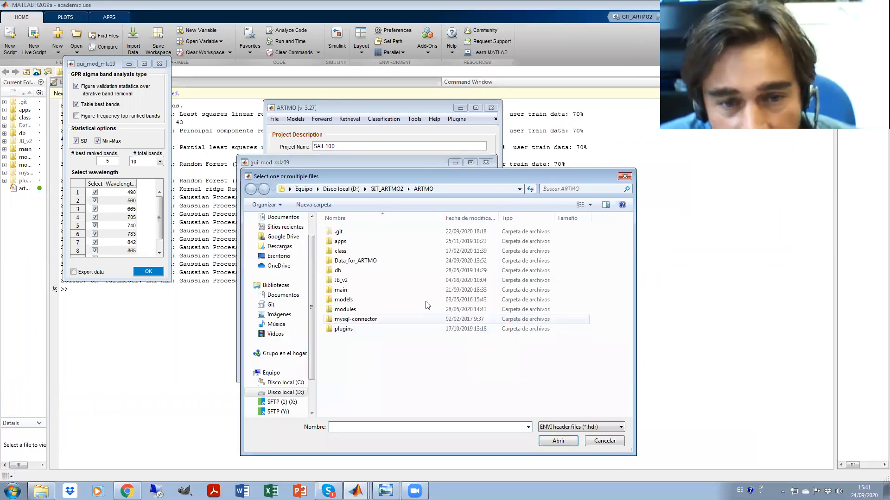
double_click(332, 261)
double_click(342, 251)
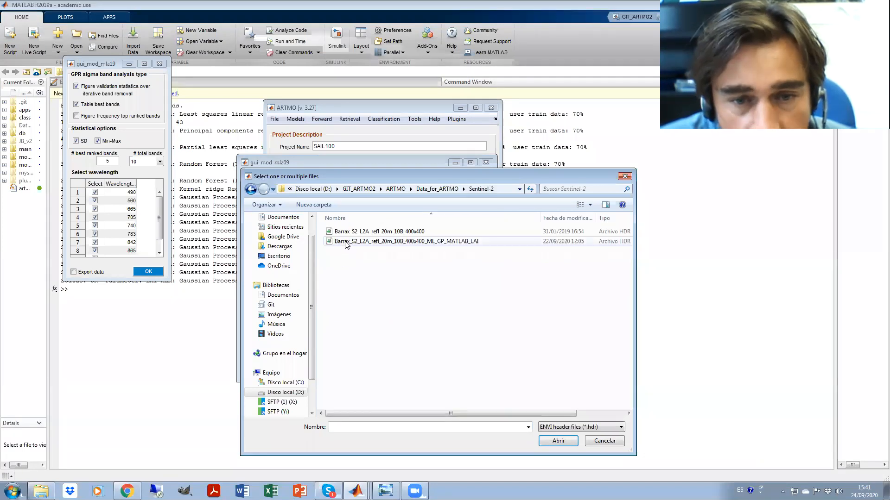
left_click(376, 233)
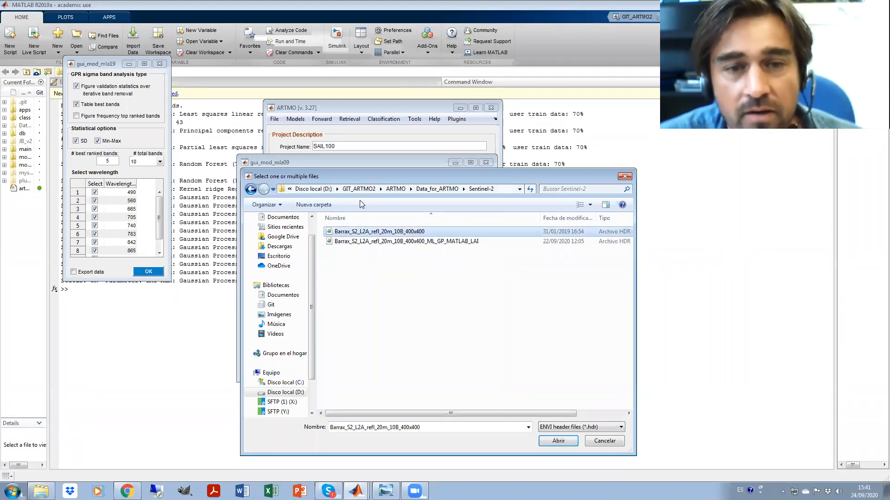
left_click_drag(343, 175, 472, 64)
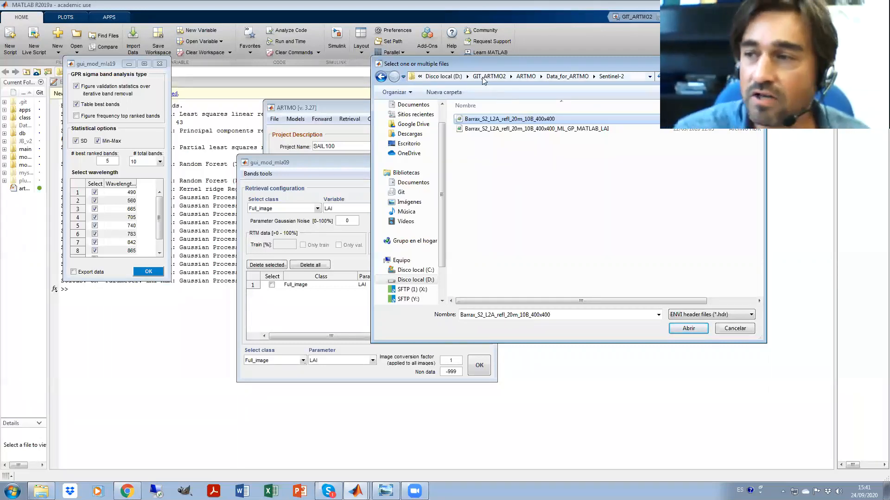
left_click(689, 325)
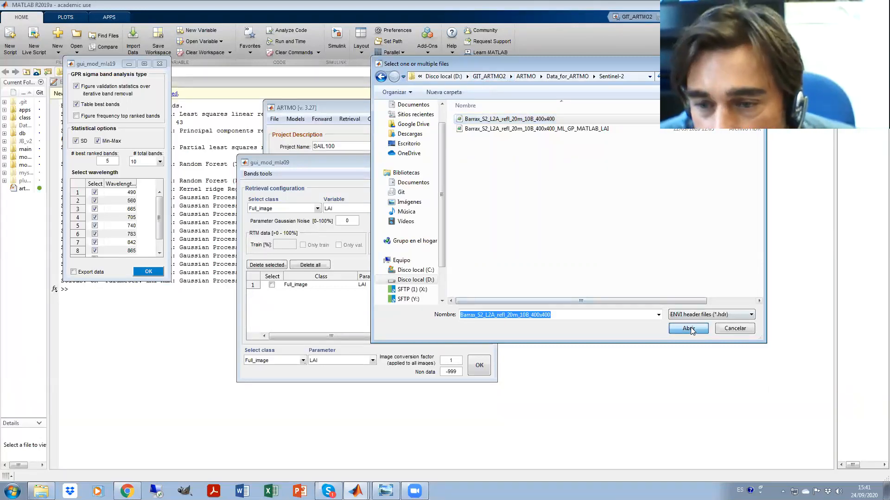
left_click(688, 329)
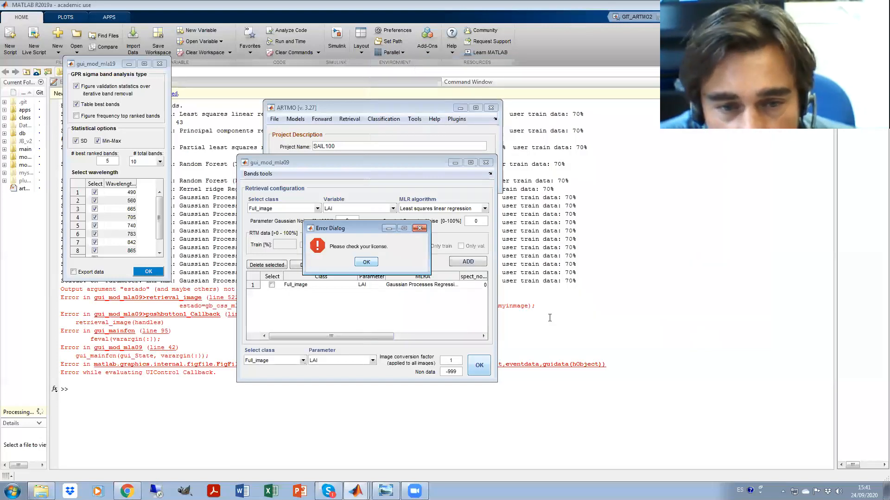
left_click(365, 266)
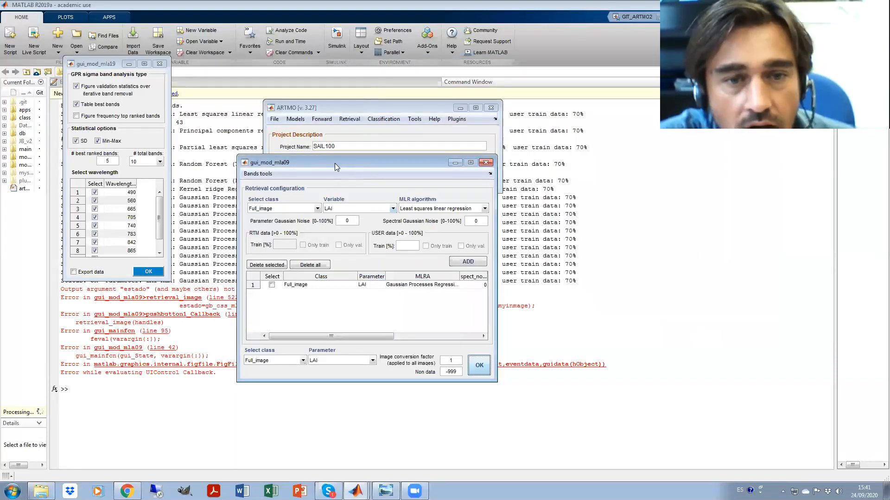
left_click_drag(332, 166, 374, 160)
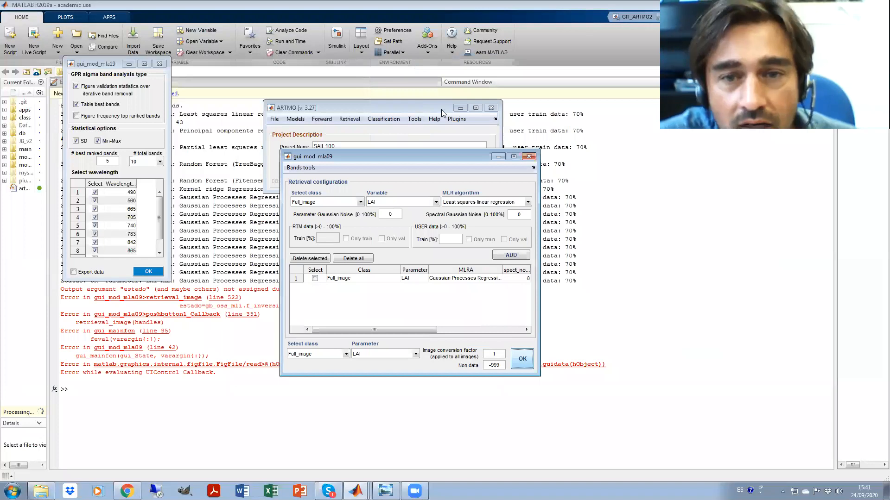
Step: Close the retrieval configuration, the GPR sigma band analysis window, the MLRA Toolbox and ARTMO
left_click(537, 157)
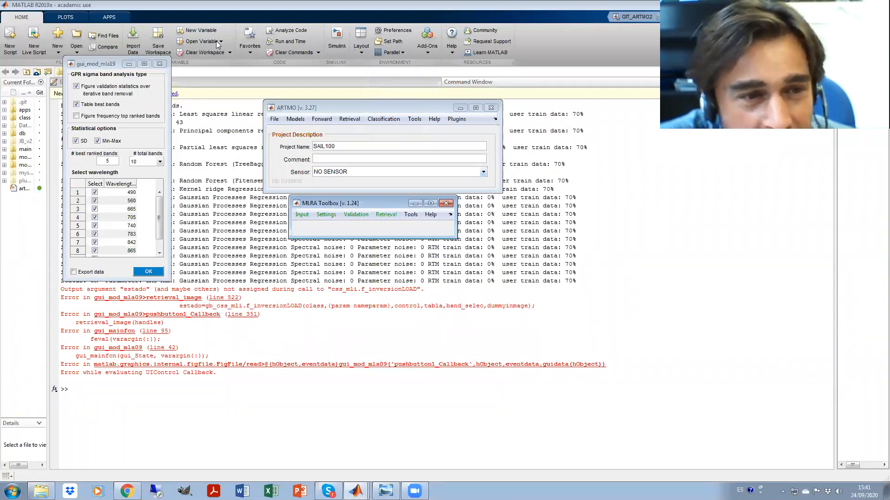
left_click(159, 63)
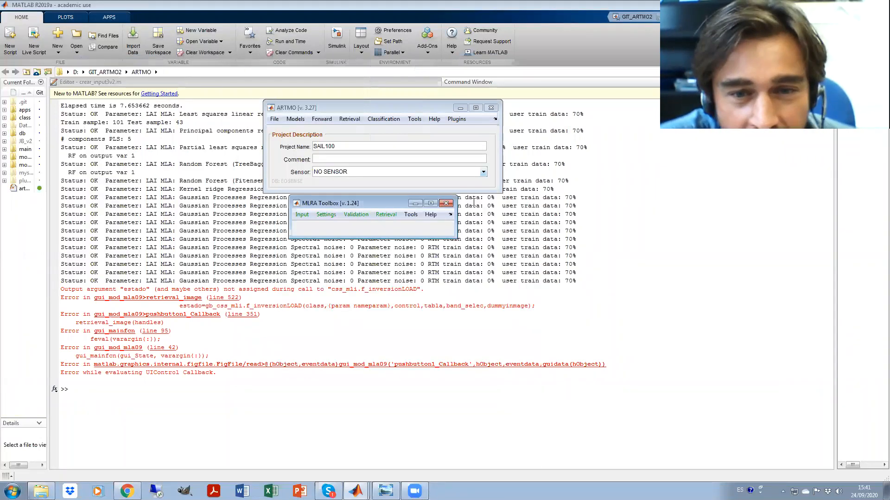
left_click(445, 203)
left_click(488, 109)
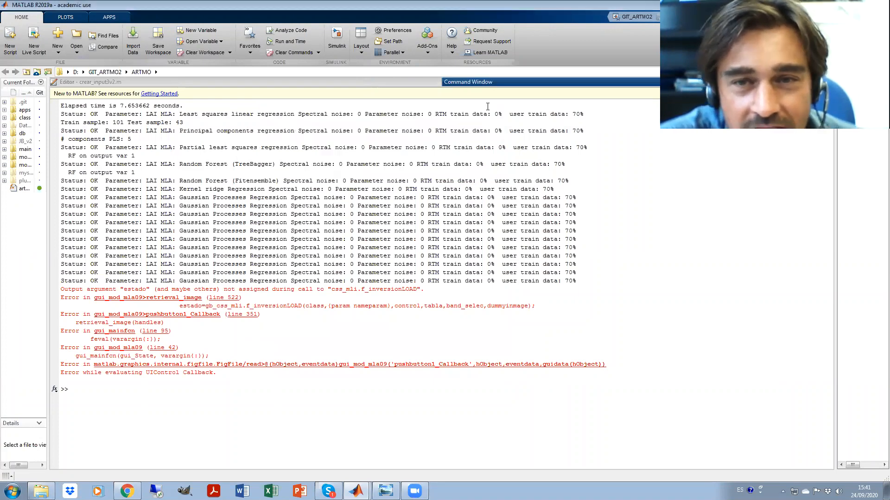
left_click(635, 15)
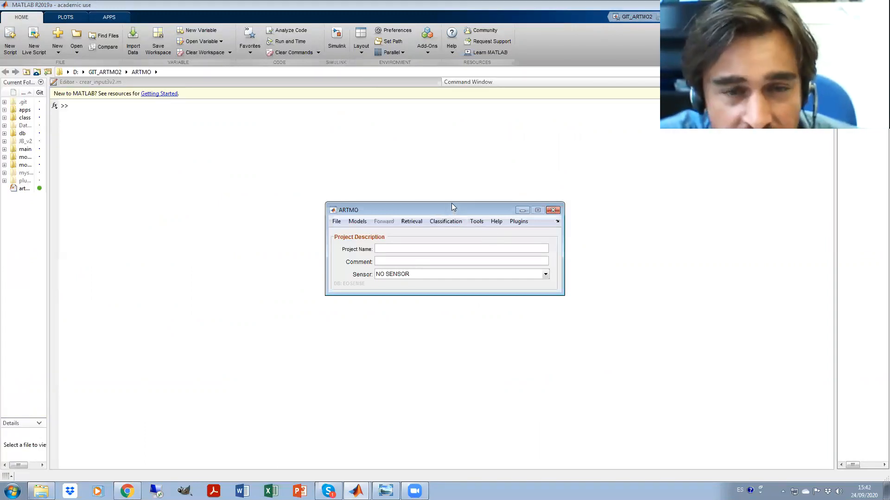
Step: Open the MLRA retrieval toolbox from the restarted ARTMO and bring up its map viewer
left_click_drag(451, 206, 424, 113)
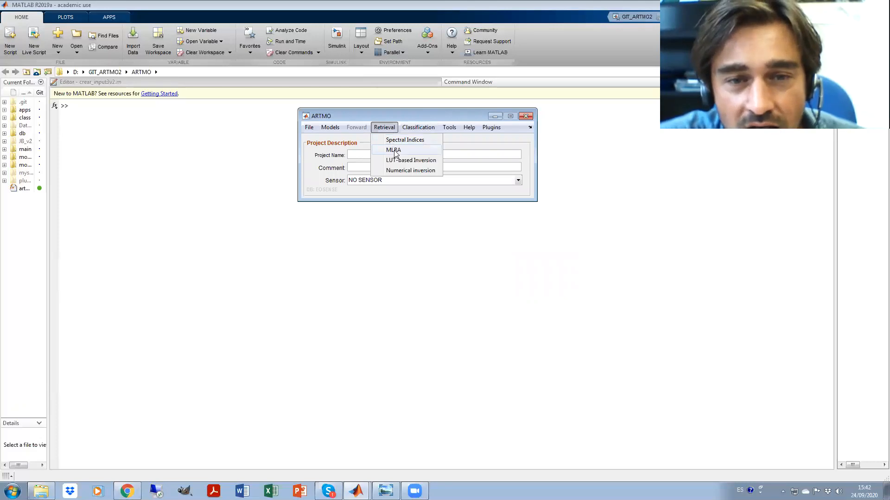
left_click(399, 152)
left_click_drag(424, 228, 225, 214)
left_click(283, 222)
mouse_move(292, 256)
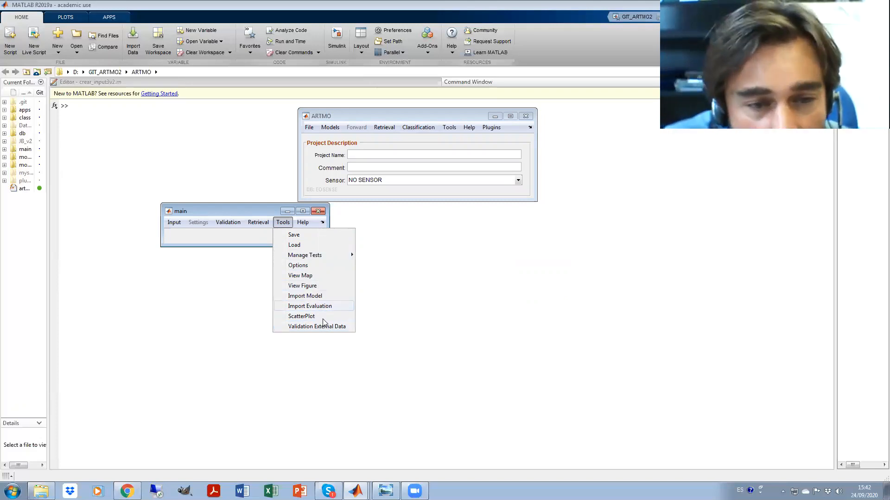
left_click(304, 275)
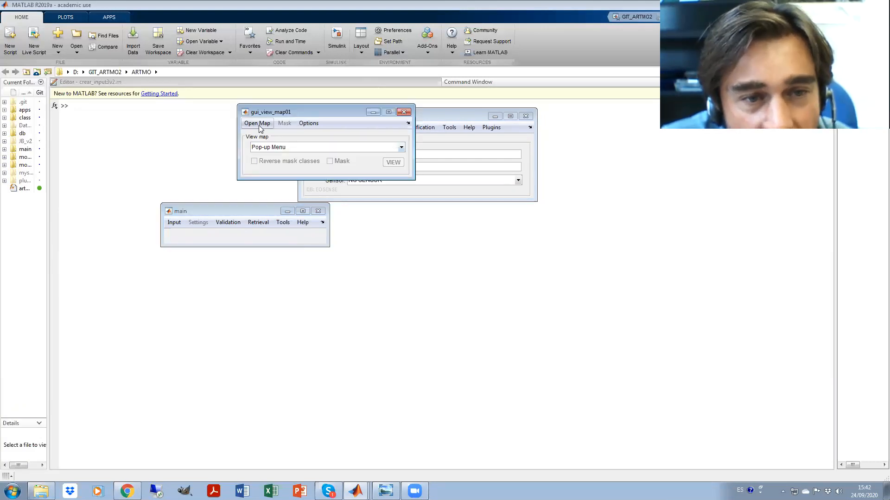
Step: Load Barrax_S2_L2A_refl_20m_10B_400x400_ML_GP_MATLAB_LAI from the Data_for_ARTMO Sentinel-2 folder and display its LAI_Estimated map
left_click(256, 124)
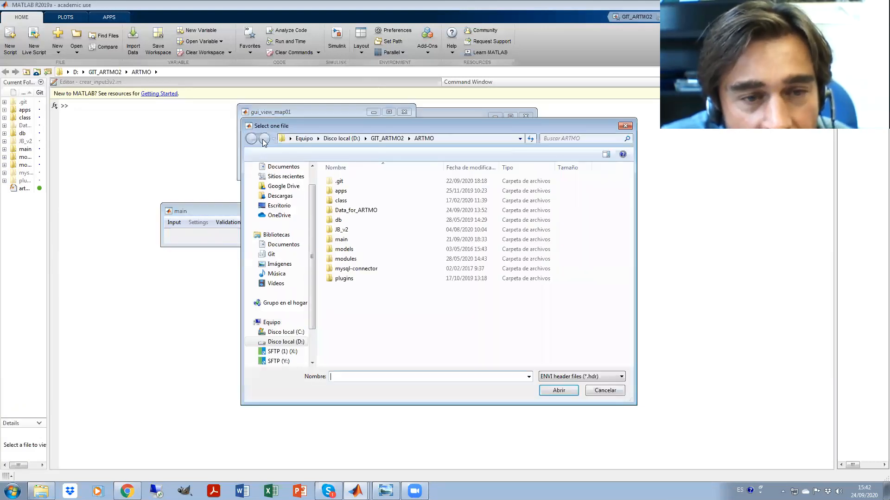
double_click(341, 210)
double_click(334, 202)
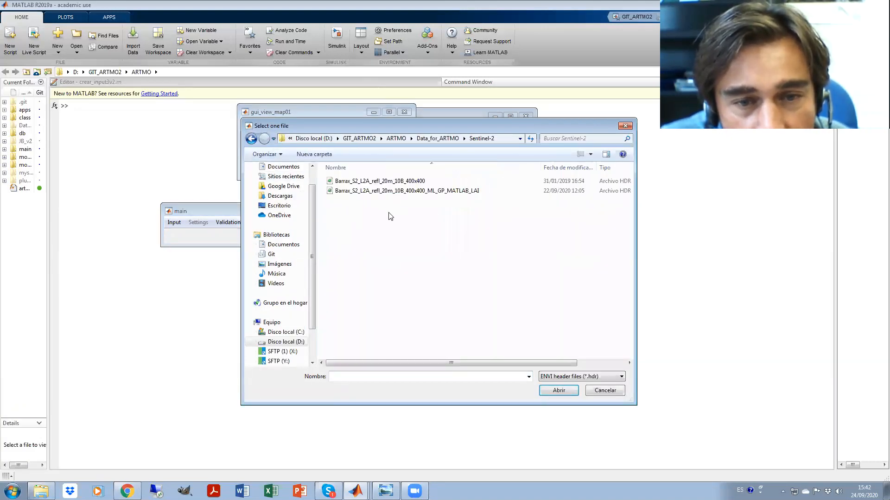
left_click(429, 190)
left_click(558, 391)
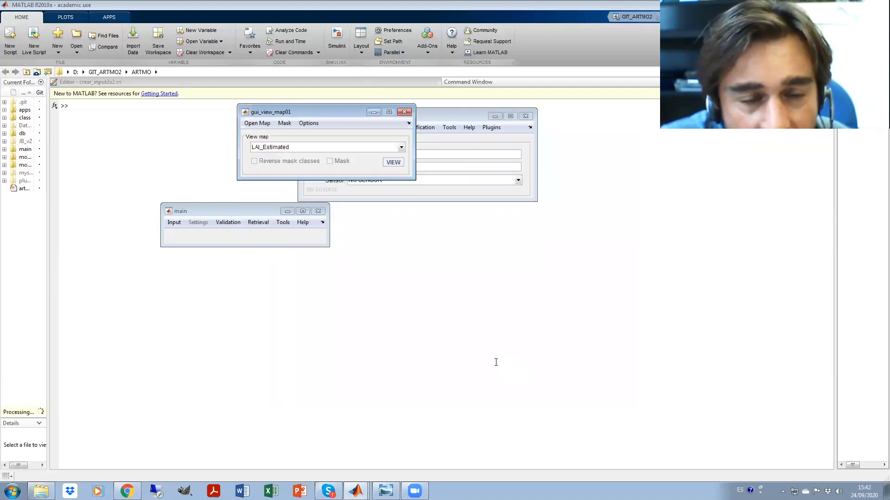
left_click(392, 163)
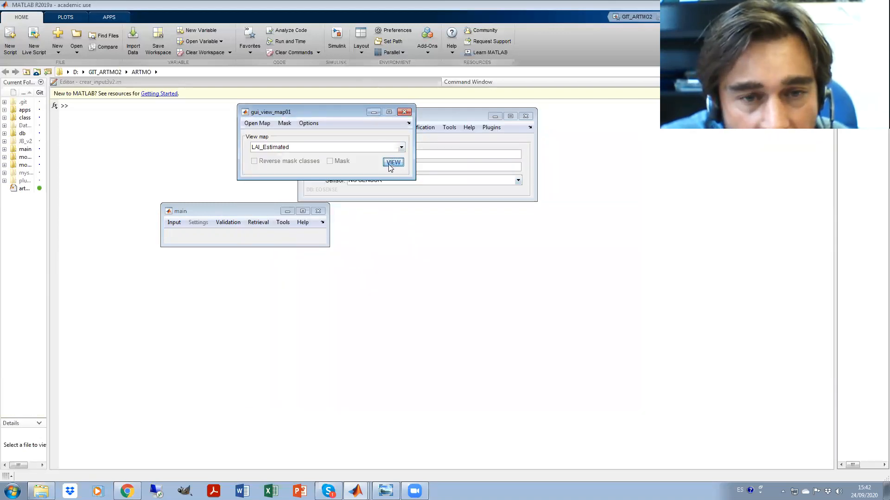
left_click_drag(360, 16, 126, 191)
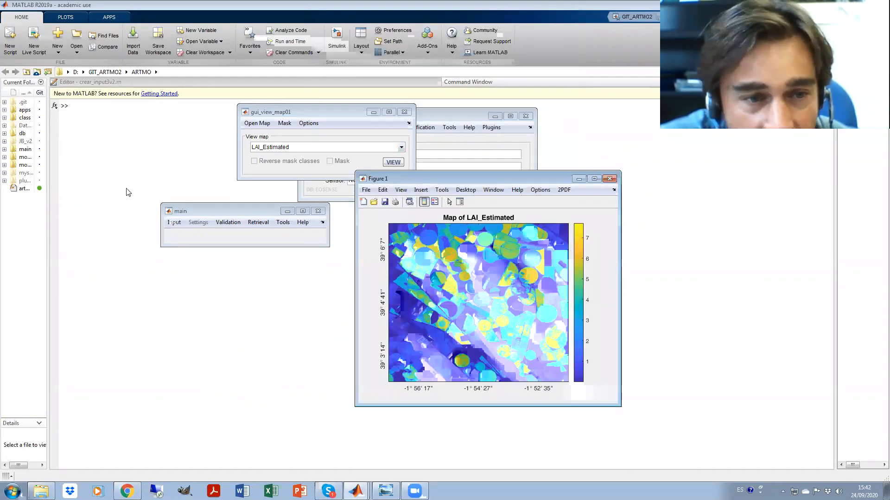
Step: Display the LAI_SD and LAI_CV maps and arrange them beside the LAI_Estimated map for comparison
left_click(290, 149)
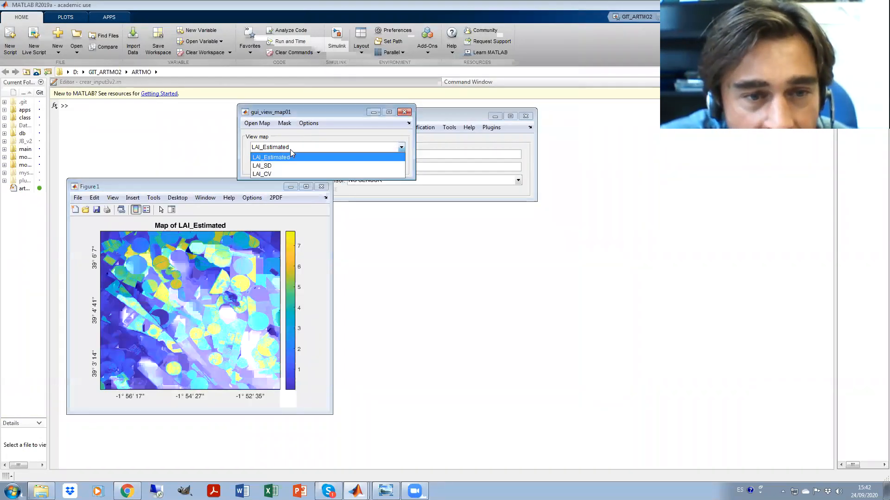
left_click(272, 166)
left_click(393, 163)
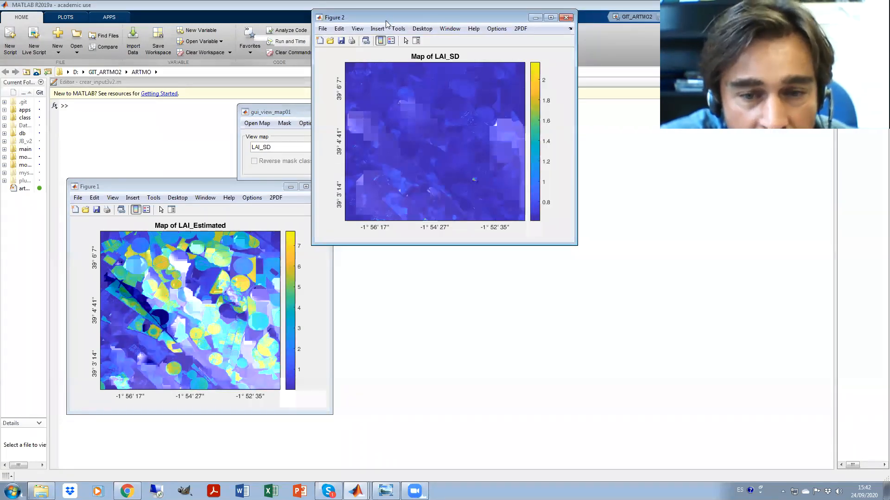
left_click_drag(385, 21, 348, 207)
left_click(316, 147)
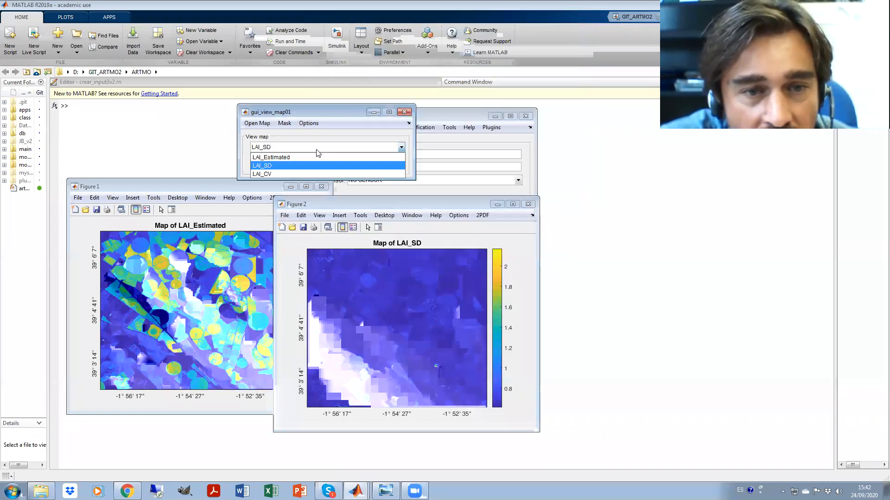
left_click(308, 173)
left_click(397, 163)
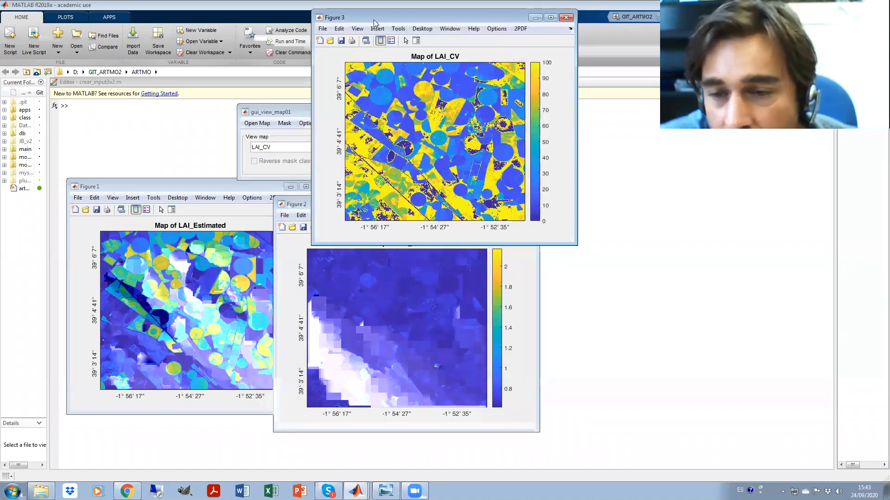
left_click_drag(374, 19, 553, 169)
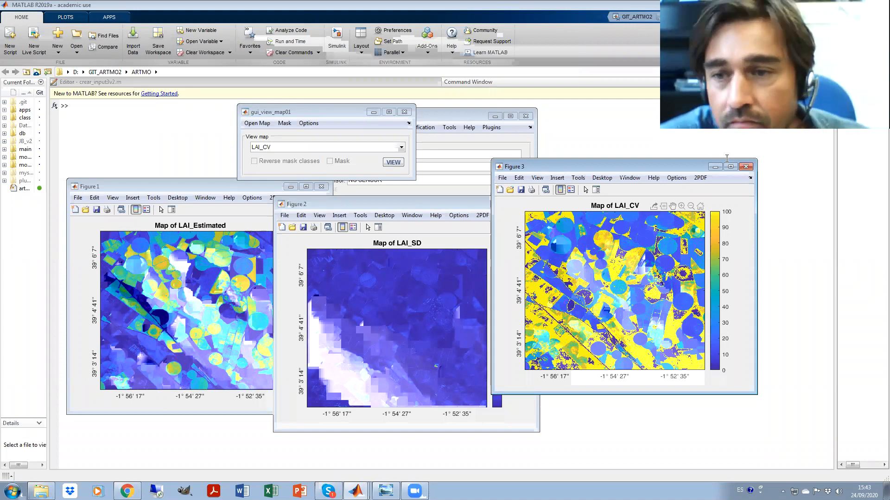
Step: Close the three LAI map figures, the map viewer and the MLRA toolbox
left_click(744, 167)
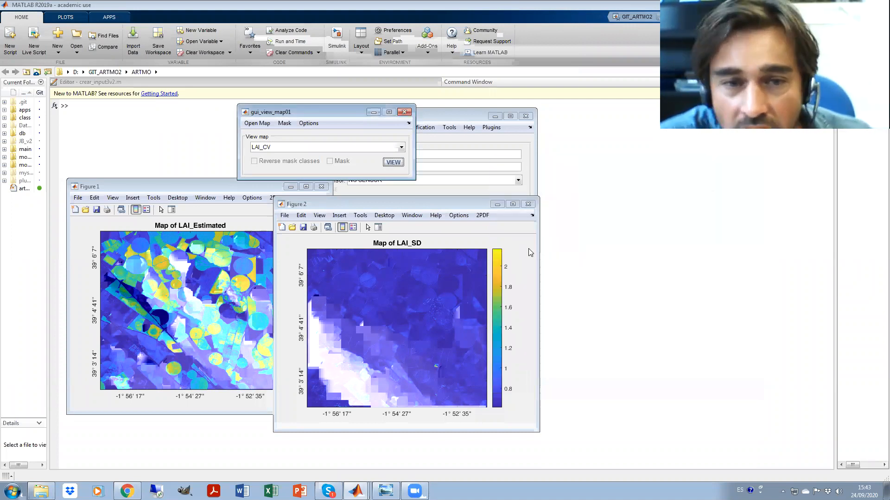
left_click(528, 204)
left_click_drag(203, 185, 282, 218)
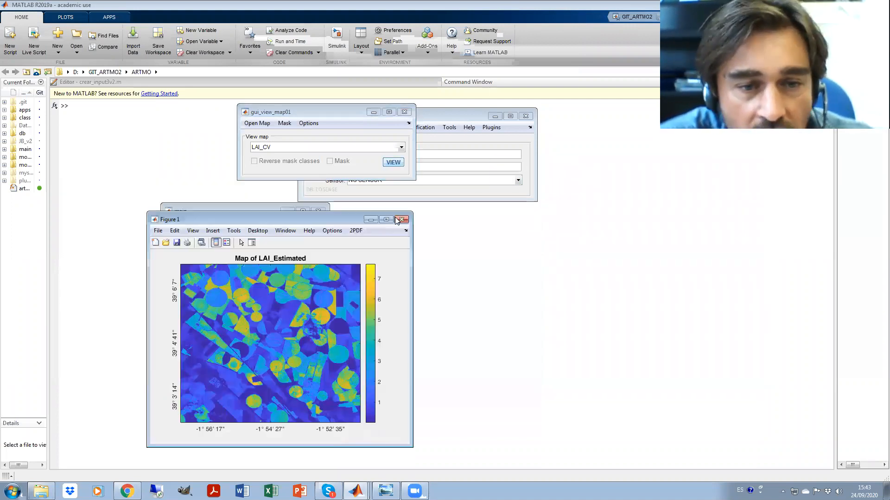
left_click(400, 220)
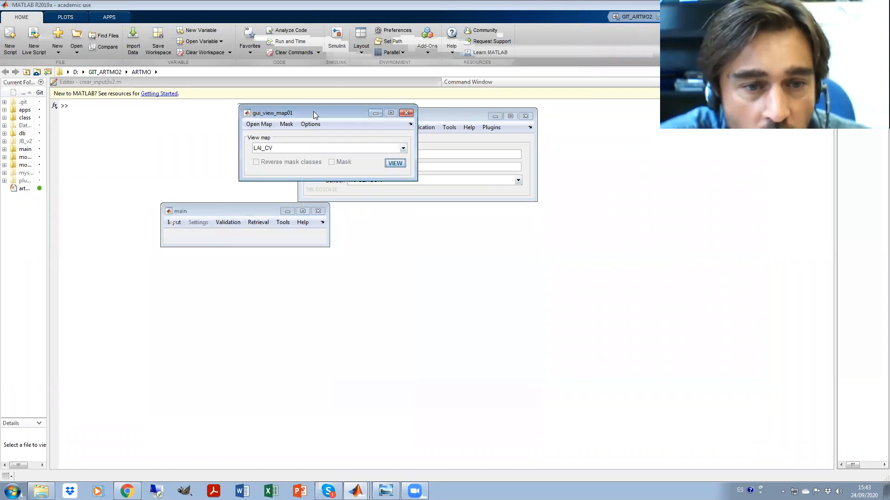
left_click_drag(313, 111, 453, 218)
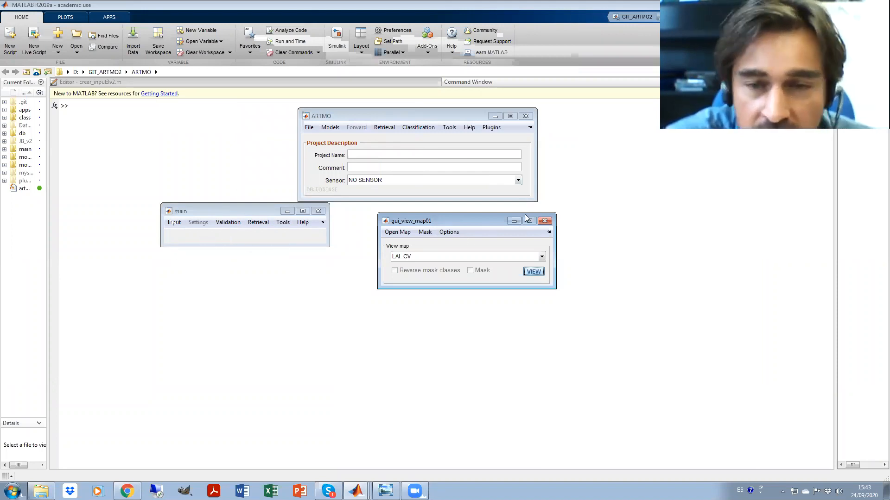
left_click(544, 221)
left_click(318, 211)
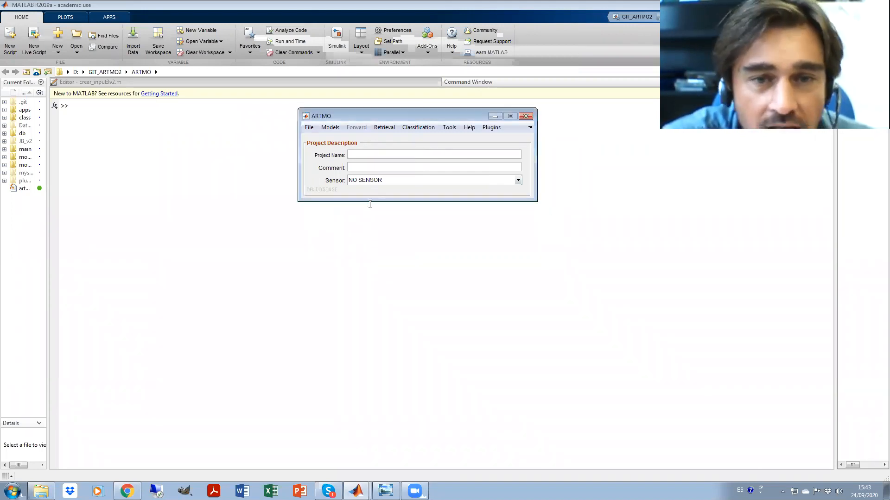
Step: Open the Spectral Indices retrieval toolbox and start importing user data from a text file
left_click(383, 127)
left_click(390, 141)
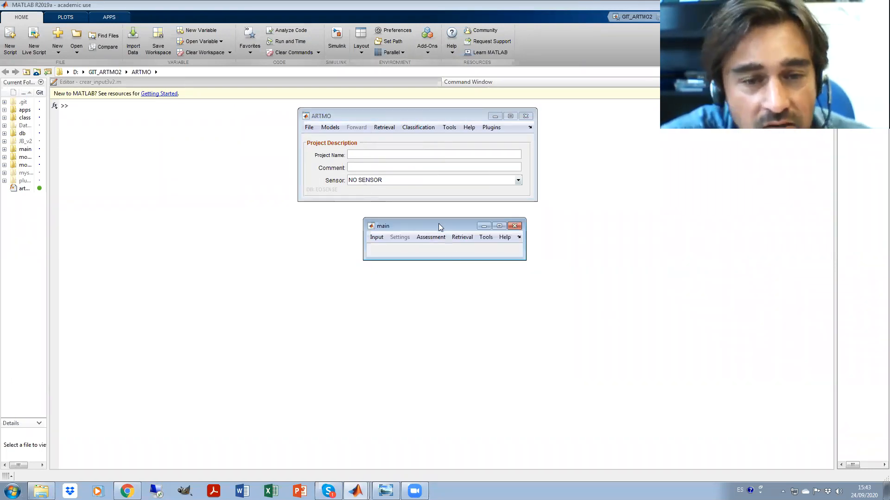
left_click_drag(440, 225, 230, 227)
left_click(164, 239)
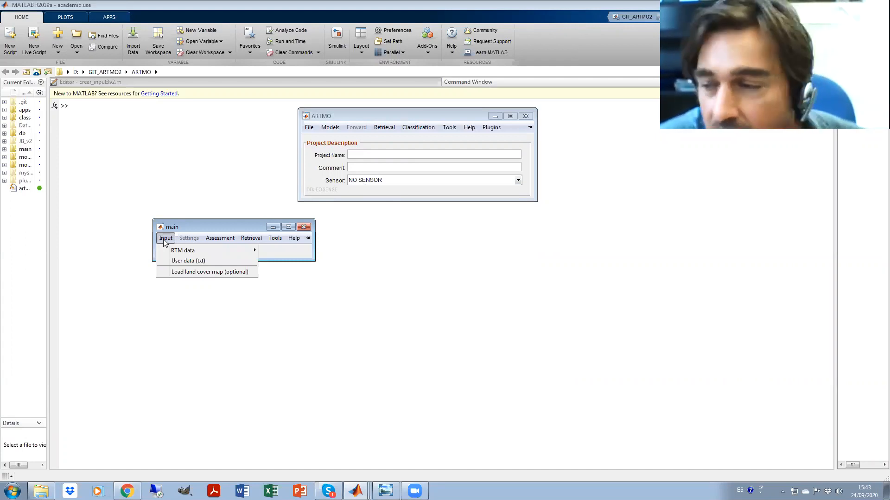
left_click(181, 260)
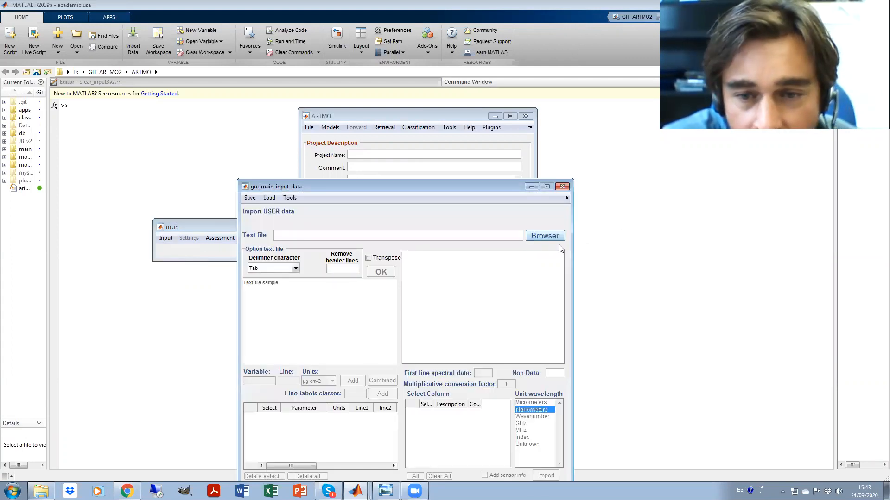
Step: Load the SPARC03_spectra_BiophData06 text file from the Data_for_ARTMO HyMap folder as tab-delimited user data
left_click(546, 234)
double_click(336, 285)
double_click(330, 266)
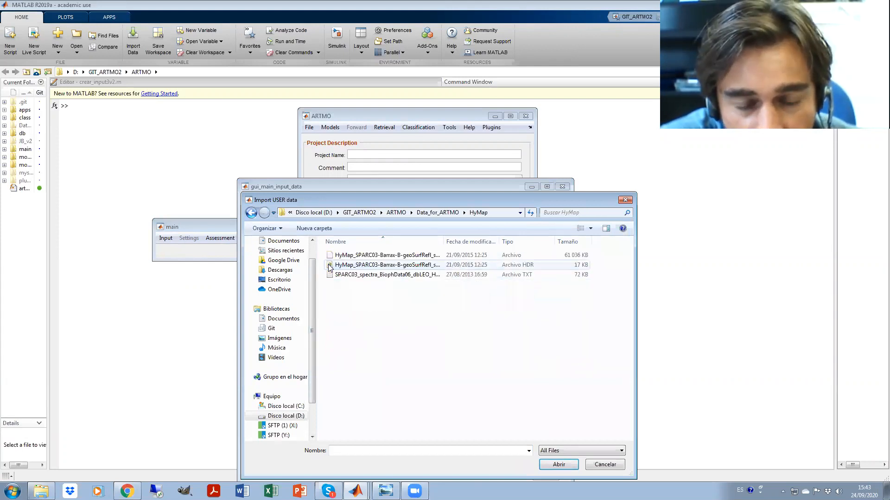
left_click(378, 275)
left_click(546, 466)
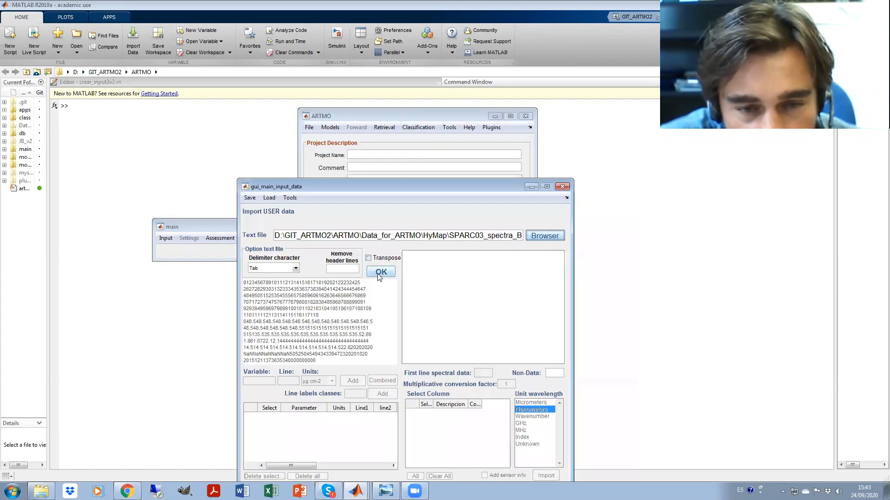
left_click(379, 273)
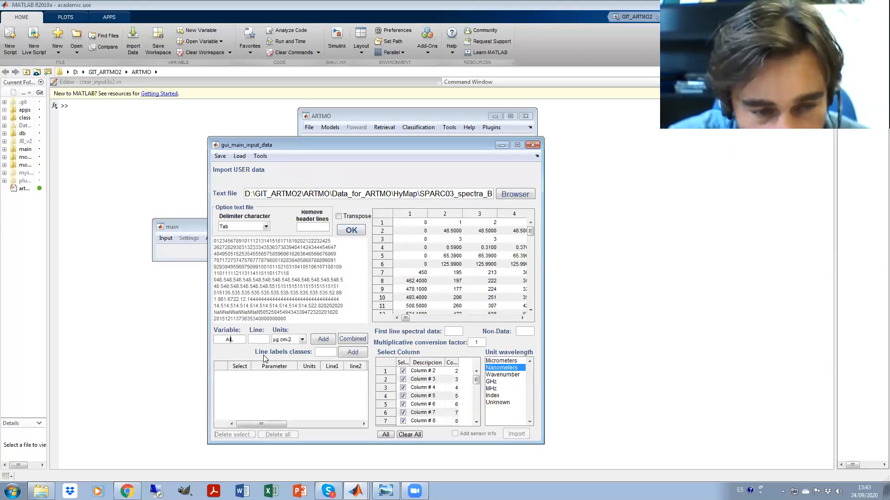
Step: Add LAI as a variable from line 3 of the user data, with units m2 m-2
key("BackSpace")
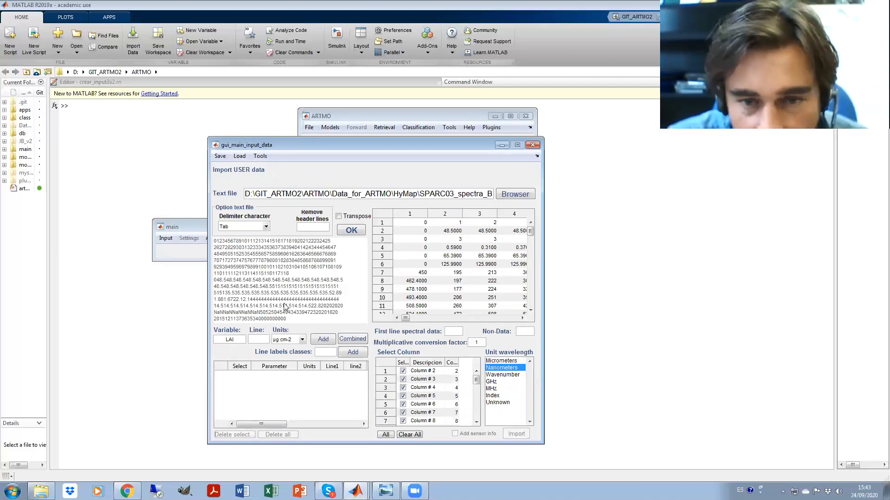
left_click_drag(423, 239, 485, 239)
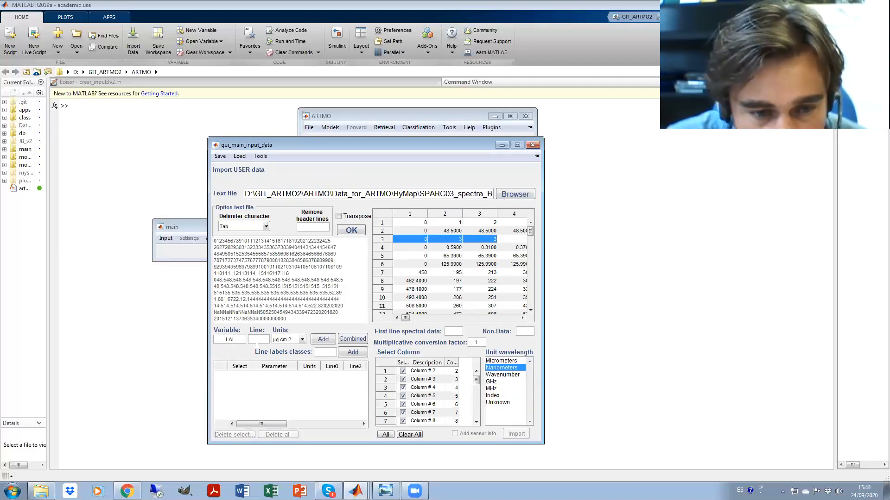
type("3")
left_click(288, 342)
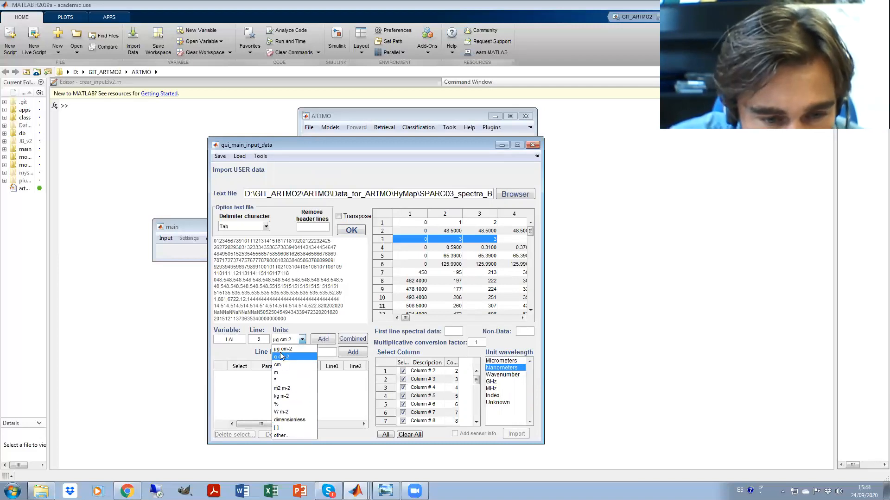
left_click(283, 388)
left_click(323, 339)
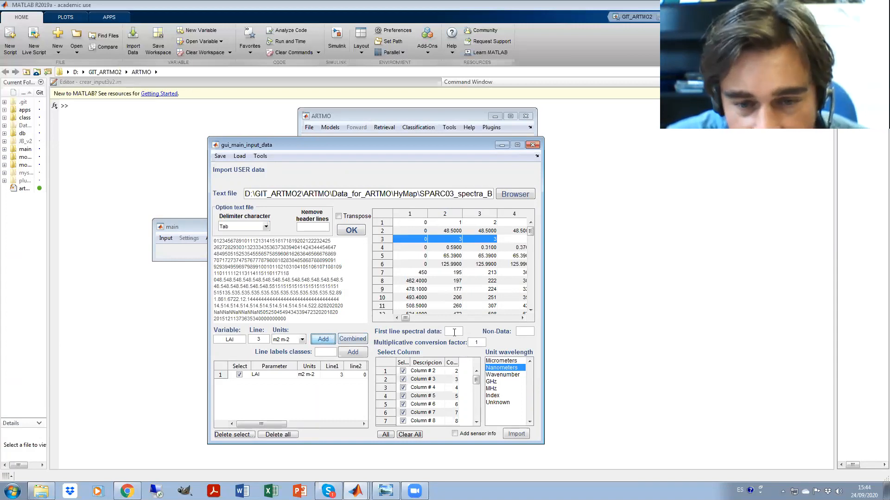
Step: Set the first line of spectral data to 7, import the user data, and move the toolbox window beside the ARTMO window
left_click(453, 332)
type("7")
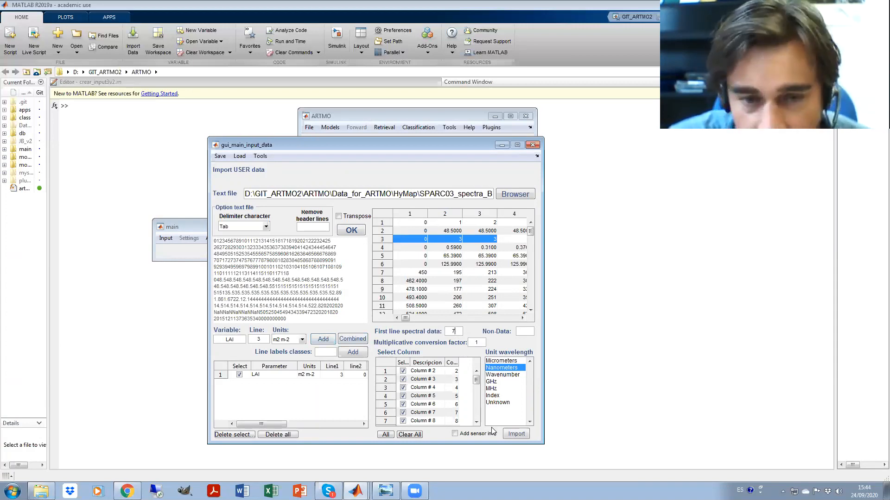
left_click(515, 435)
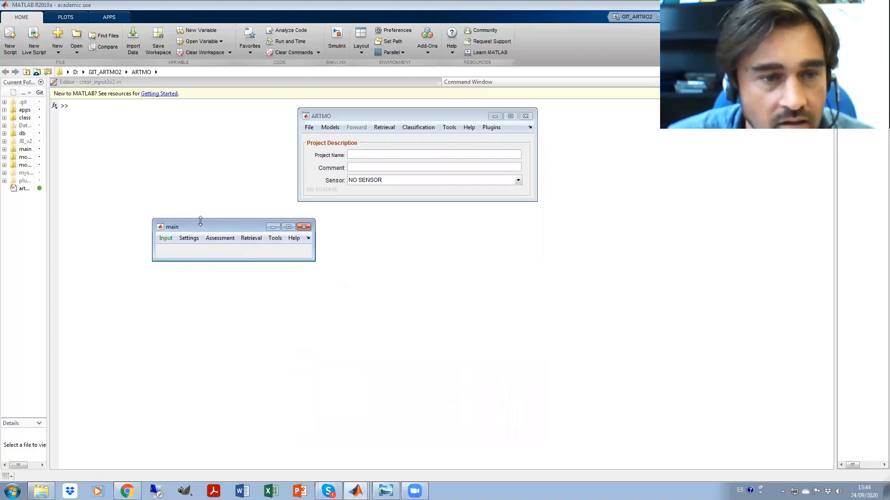
left_click_drag(201, 220, 203, 149)
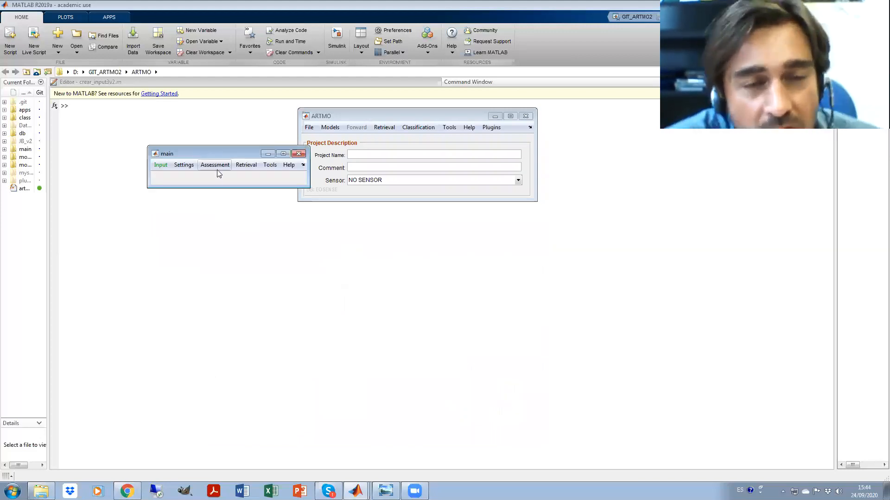
Step: Open the spectral index settings and browse the Leaf pigment and Narrowband Greenness categories, returning to Broadband Greenness
left_click(185, 166)
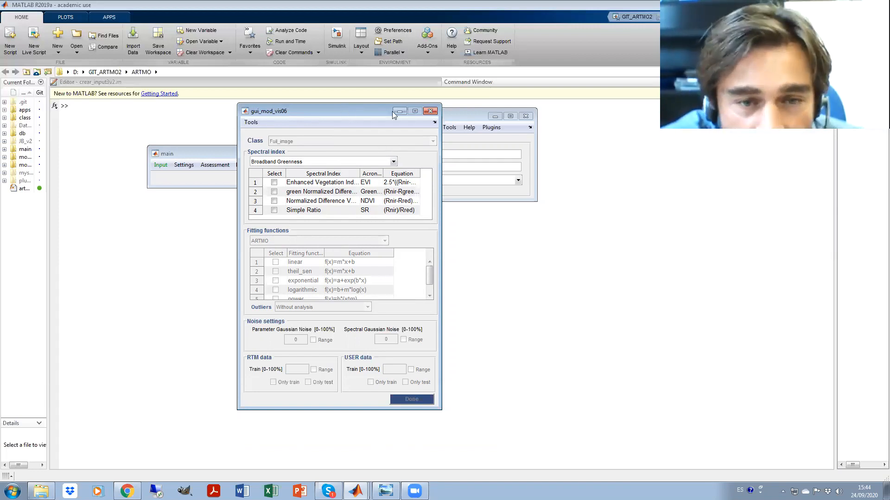
left_click_drag(343, 111, 393, 115)
left_click(365, 165)
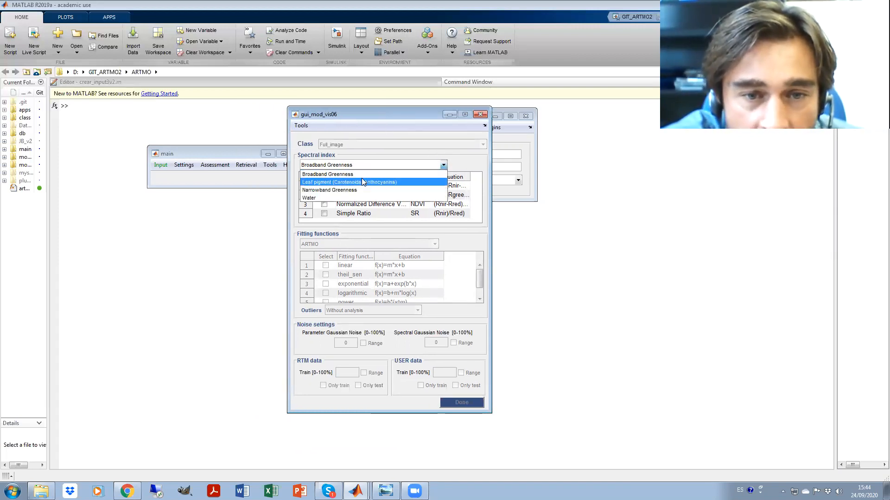
left_click(364, 182)
left_click(363, 165)
left_click(361, 191)
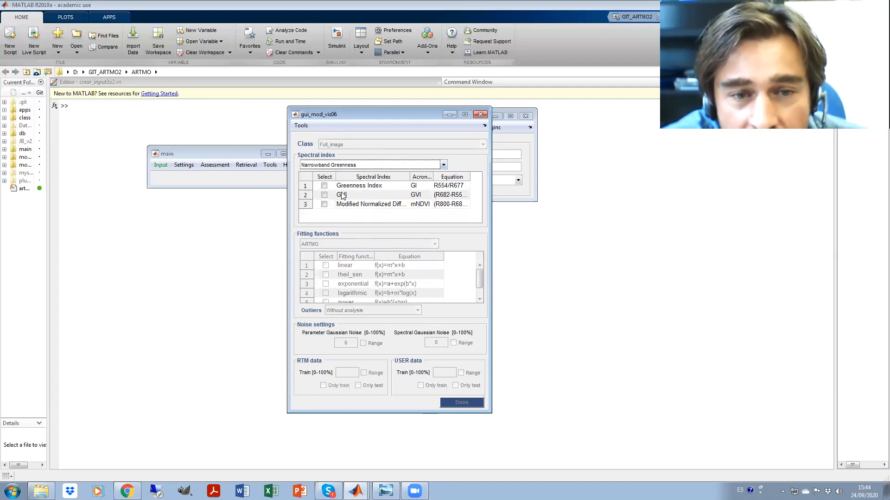
left_click(347, 166)
left_click(345, 174)
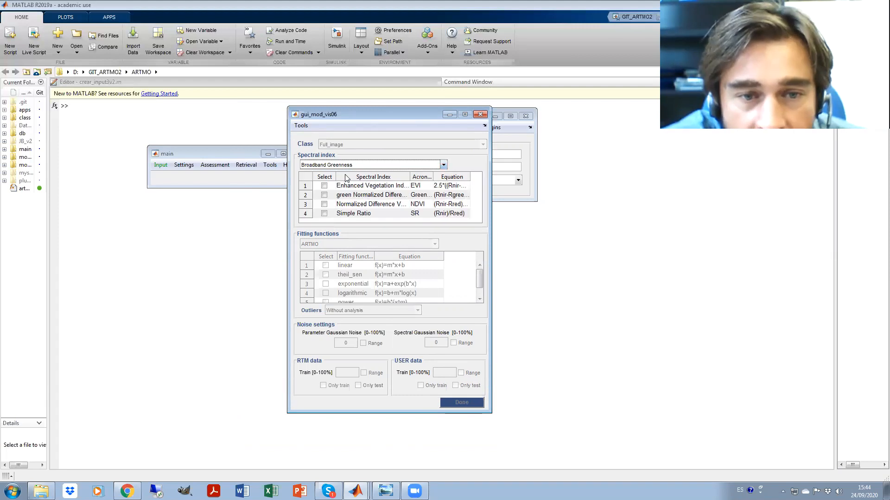
Step: Select only the Normalized Difference Vegetation Index among the Broadband Greenness indices and widen the Equation column to read the formulas
left_click(325, 205)
left_click(440, 205)
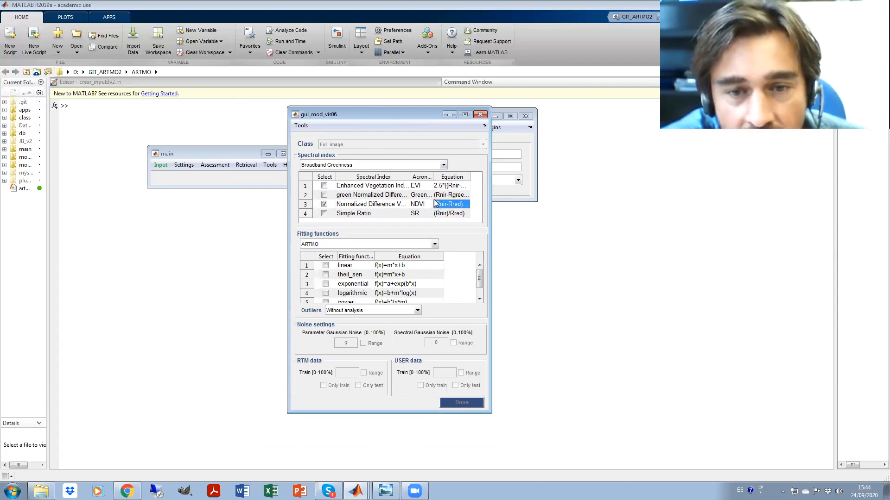
left_click(324, 195)
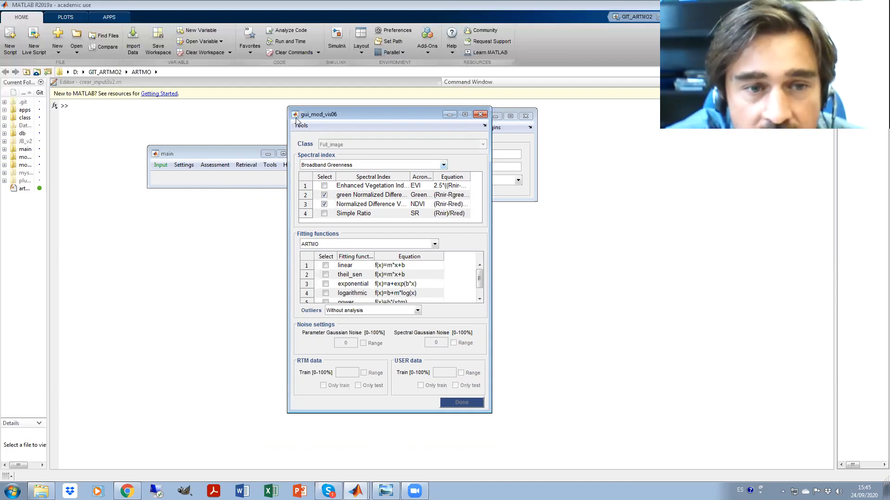
left_click_drag(219, 154, 179, 155)
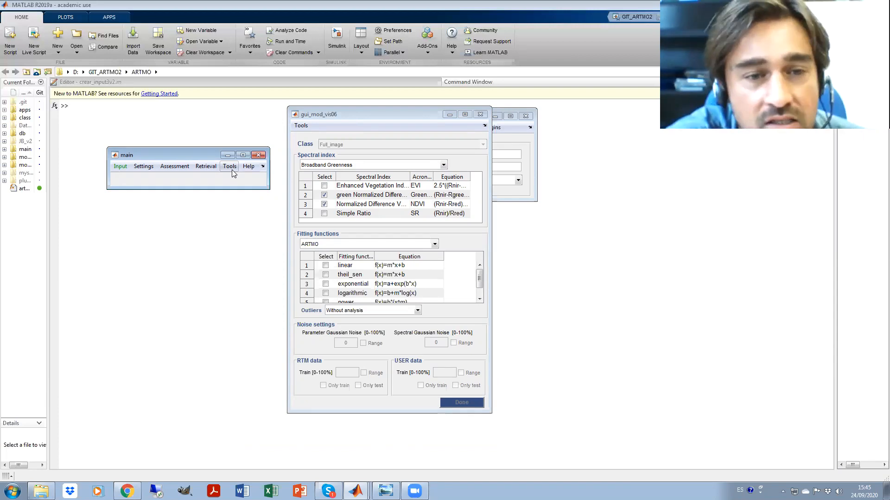
left_click(324, 195)
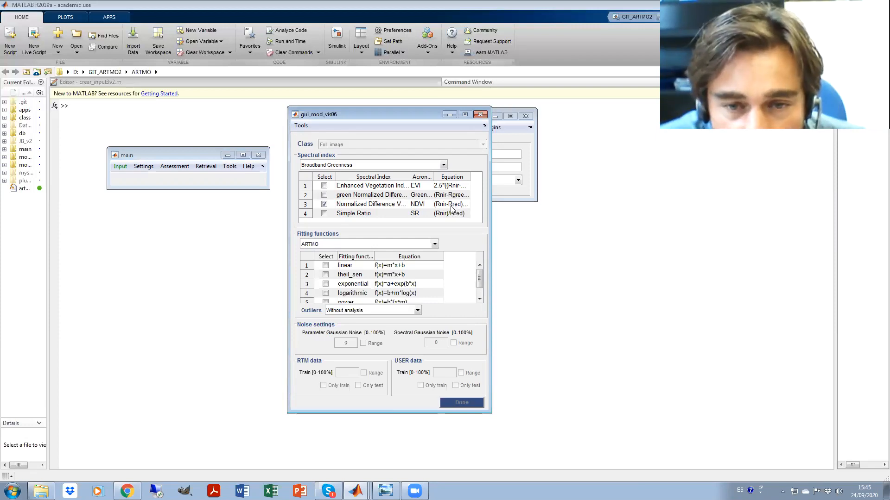
left_click_drag(469, 177, 482, 178)
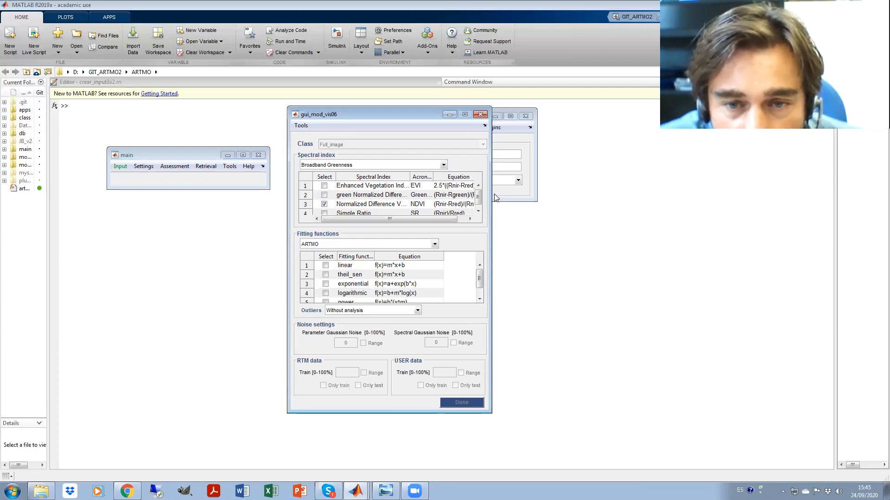
left_click_drag(395, 218, 422, 223)
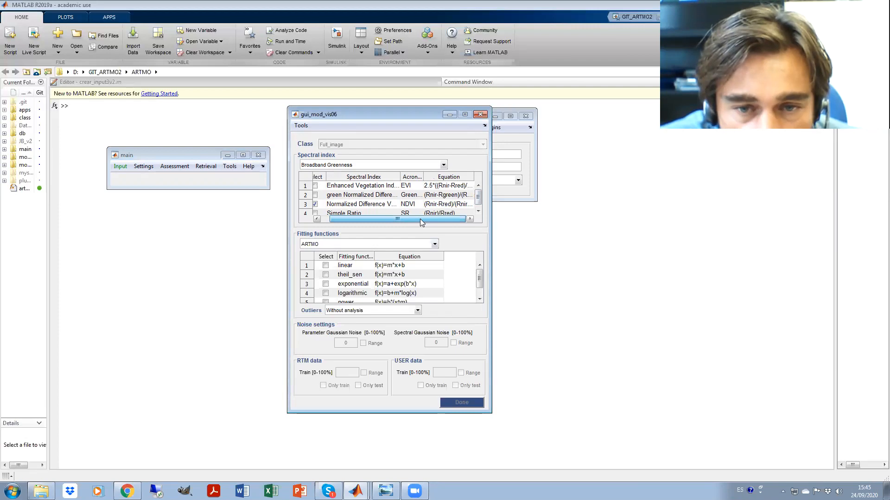
Step: Choose the linear fitting function, set the user data training share to 70%, and confirm the settings
left_click(326, 266)
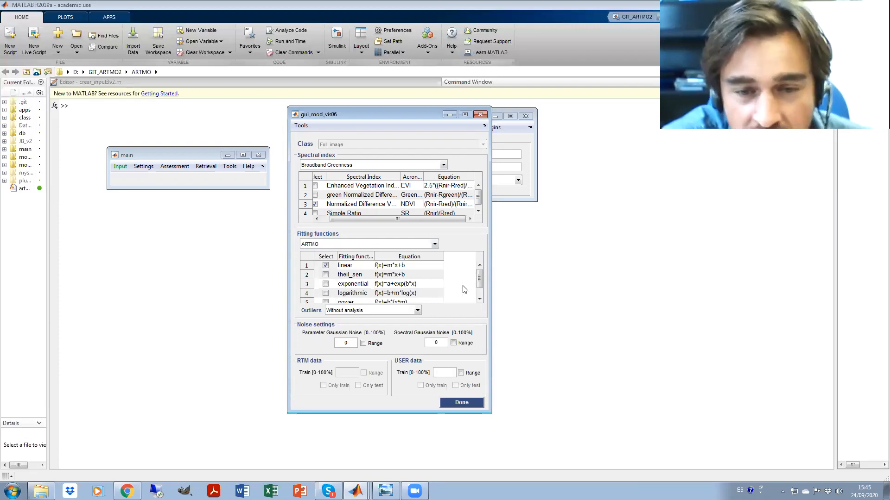
left_click_drag(480, 279, 480, 288)
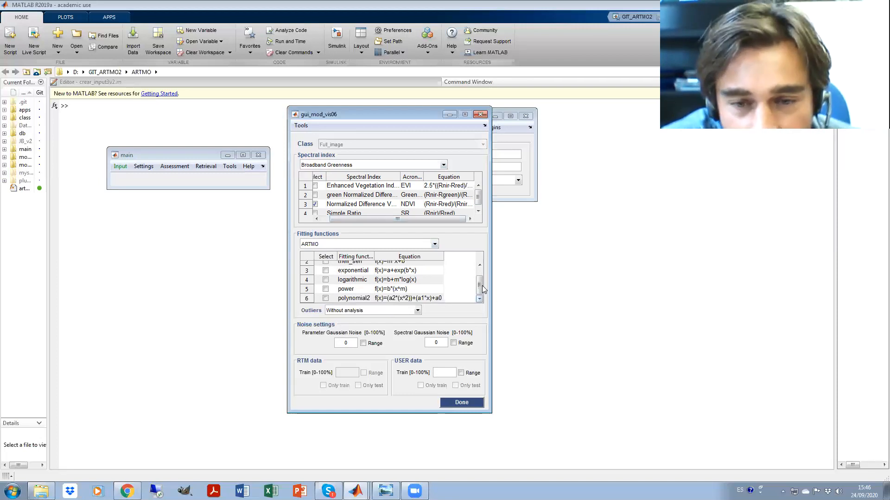
scroll(481, 278, "up", 2)
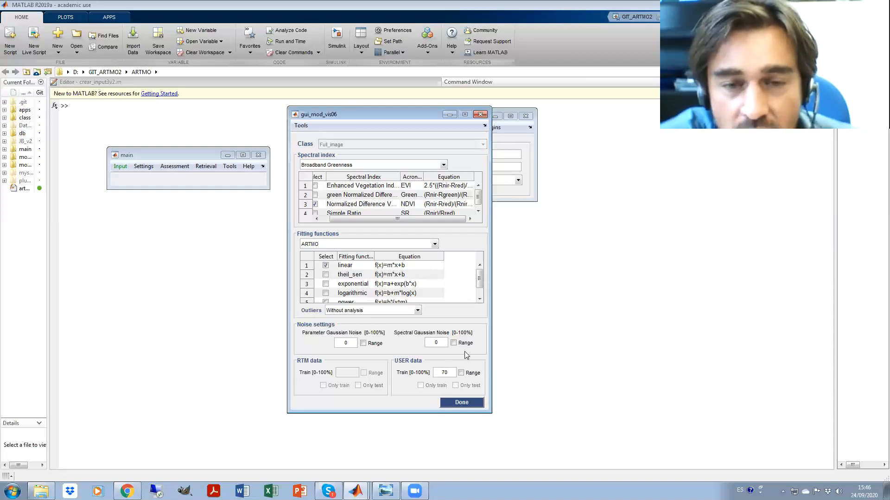
left_click_drag(368, 110, 317, 80)
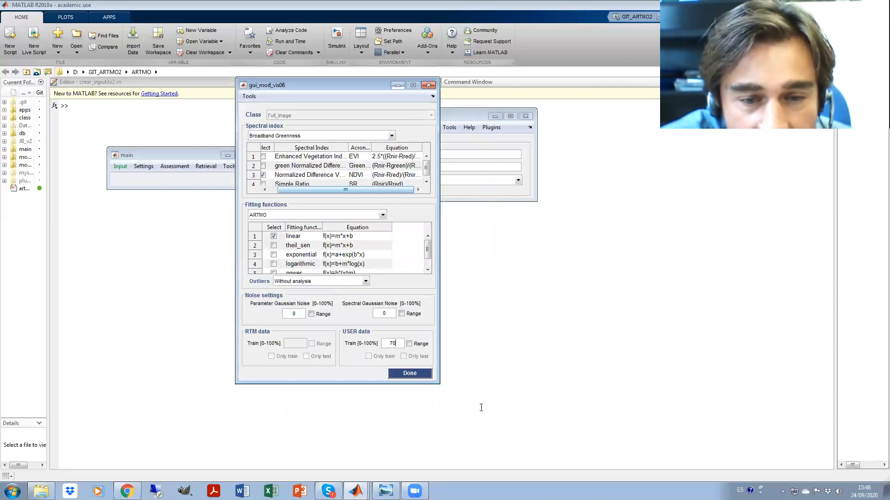
left_click(407, 374)
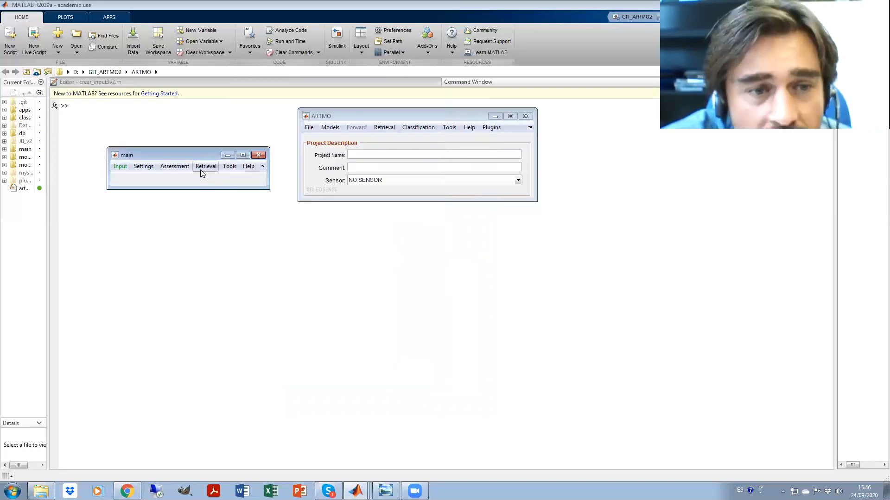
Step: Run a new assessment test with the table name HyMap_LAI_NDVI_7030
left_click(163, 168)
left_click(178, 180)
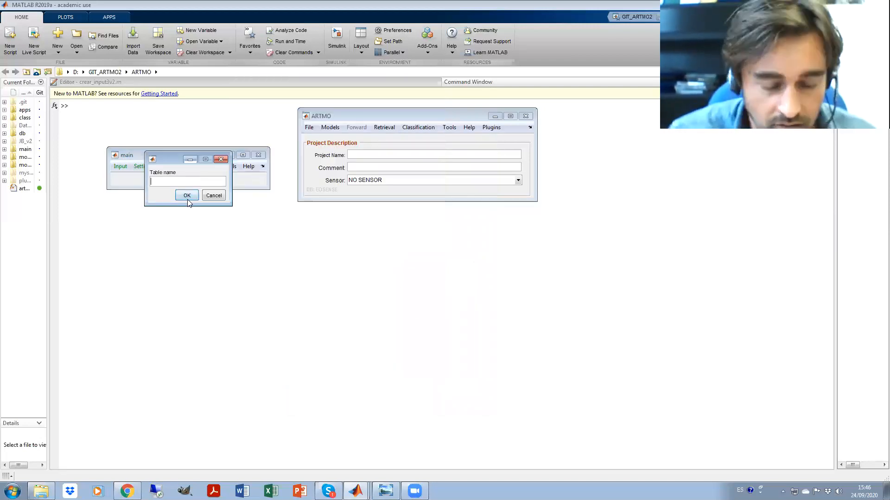
type("HyMap_")
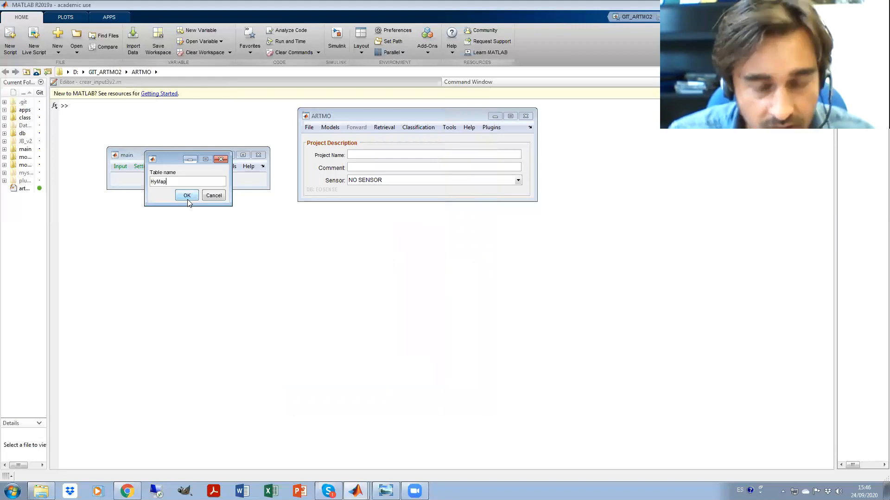
type("LAI")
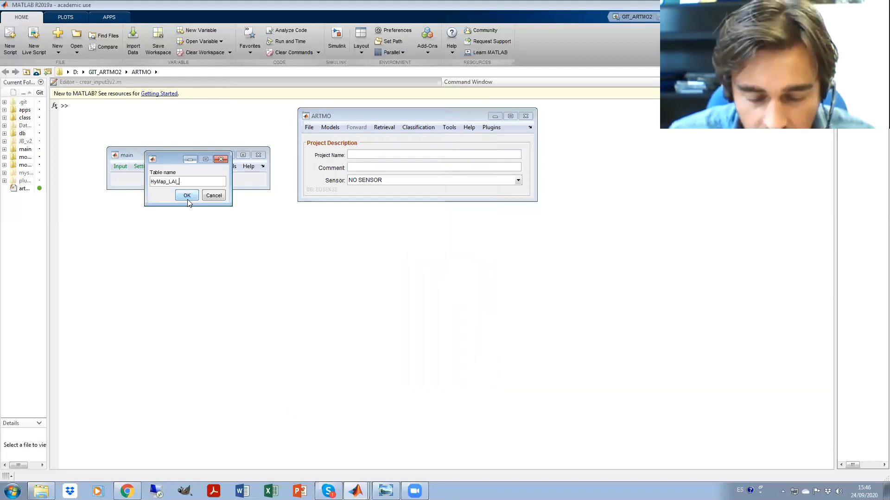
type("_NDVI")
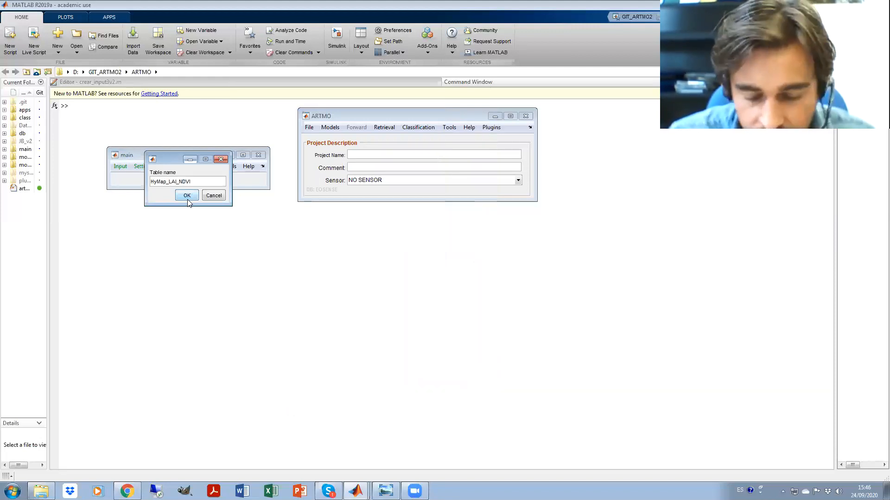
type("_7030")
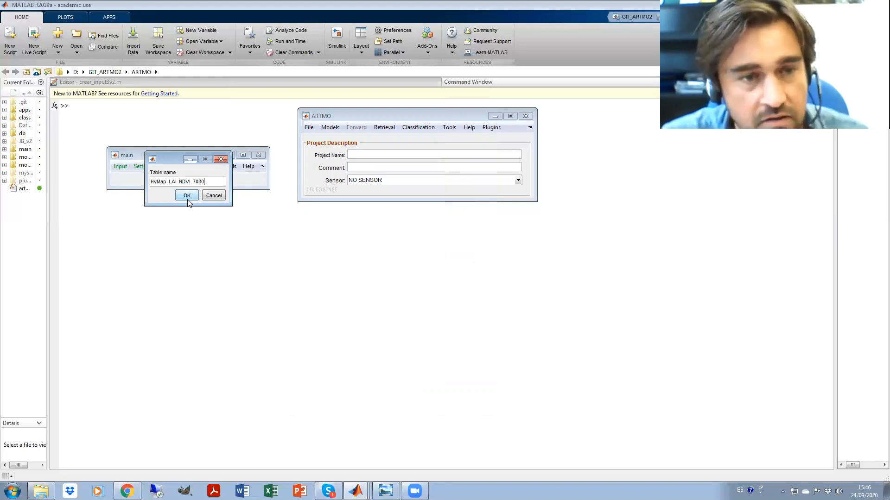
left_click(187, 198)
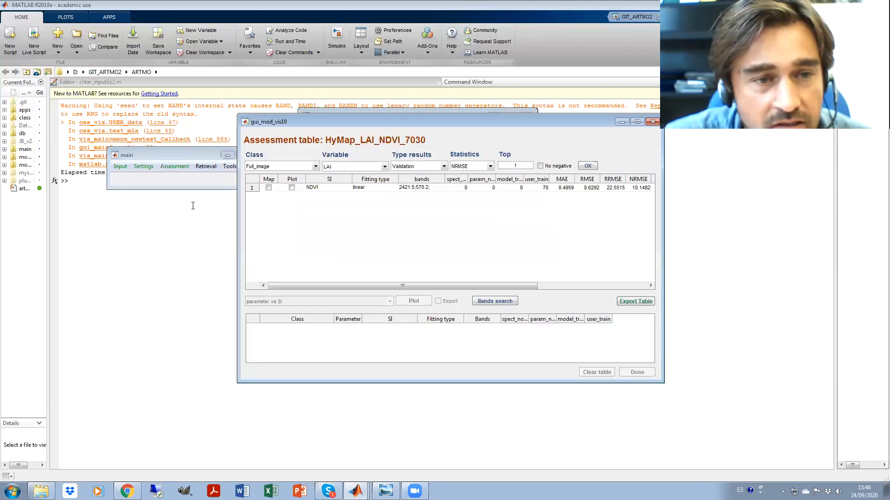
Step: Reposition and widen the assessment table window, then list the top 50 validation results by NRMSE
left_click_drag(363, 125, 301, 121)
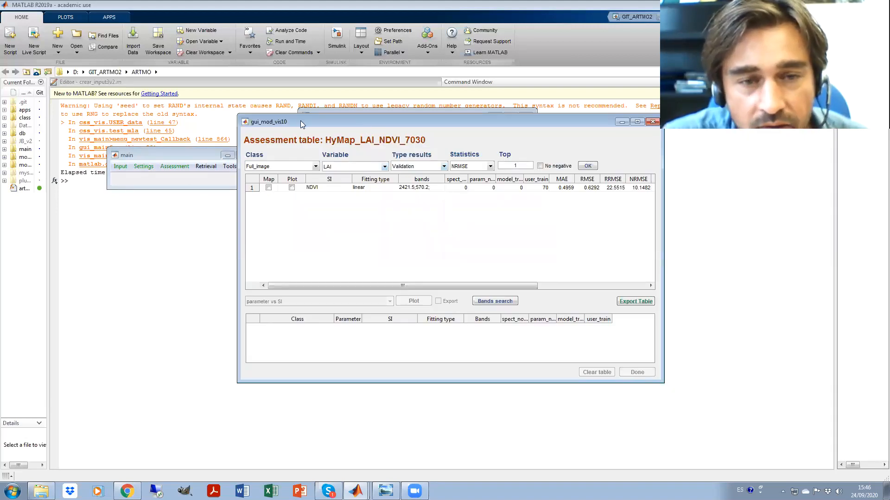
left_click_drag(599, 153, 697, 154)
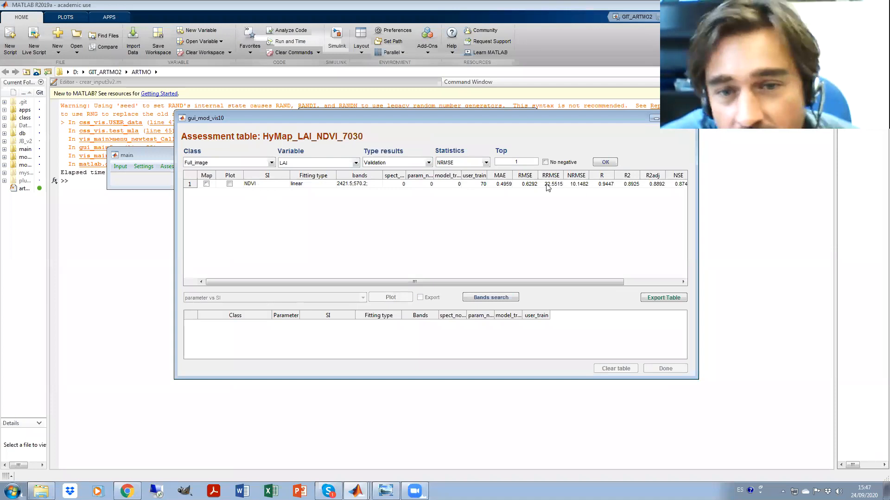
left_click(521, 162)
key("BackSpace")
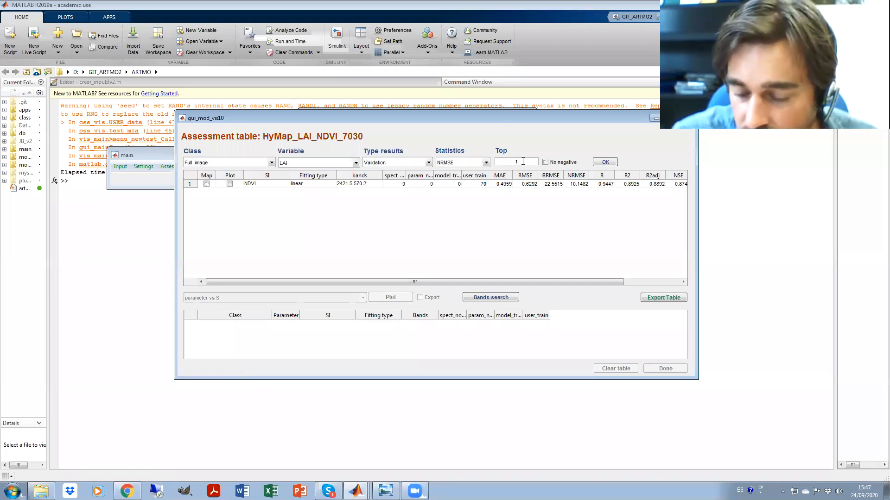
type("50")
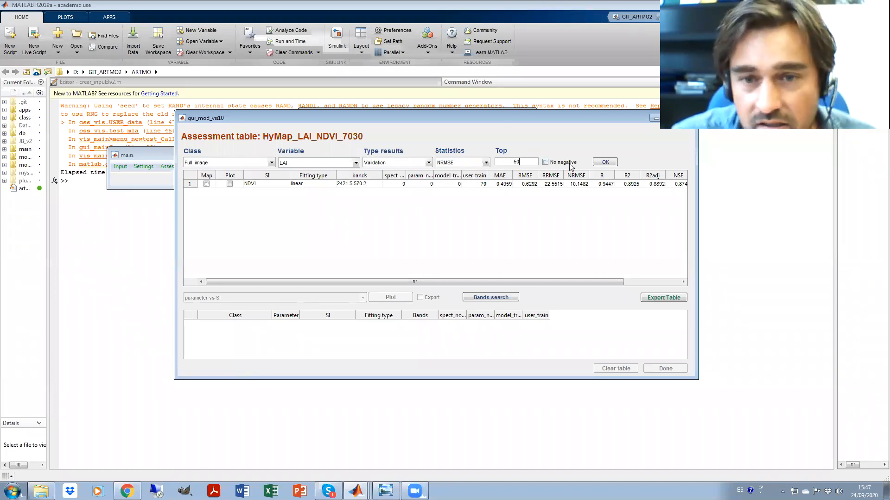
left_click(605, 162)
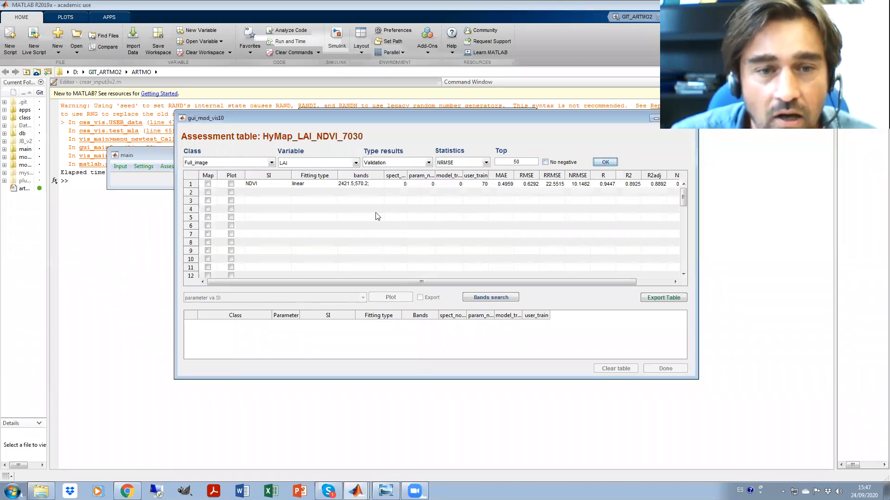
Step: Examine the band combinations of the first two results, widen the window to show all statistics, and keep the Validation results type
left_click_drag(347, 184, 350, 200)
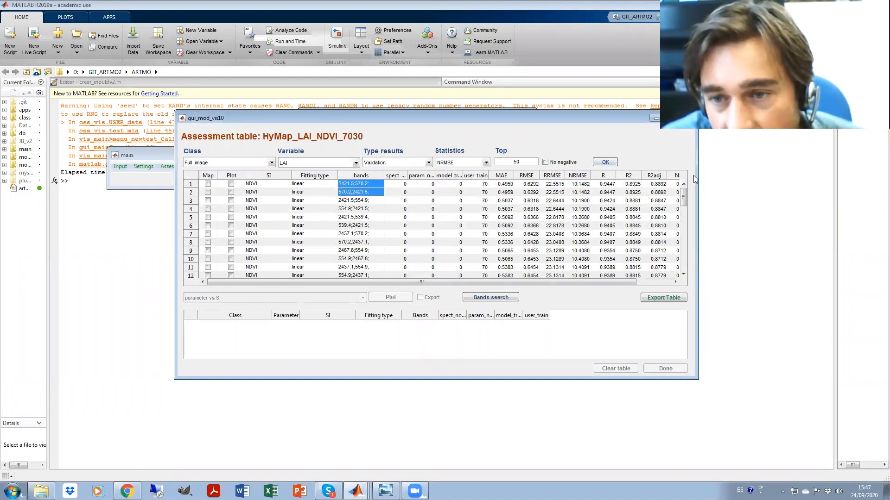
left_click_drag(696, 176, 801, 176)
left_click(419, 163)
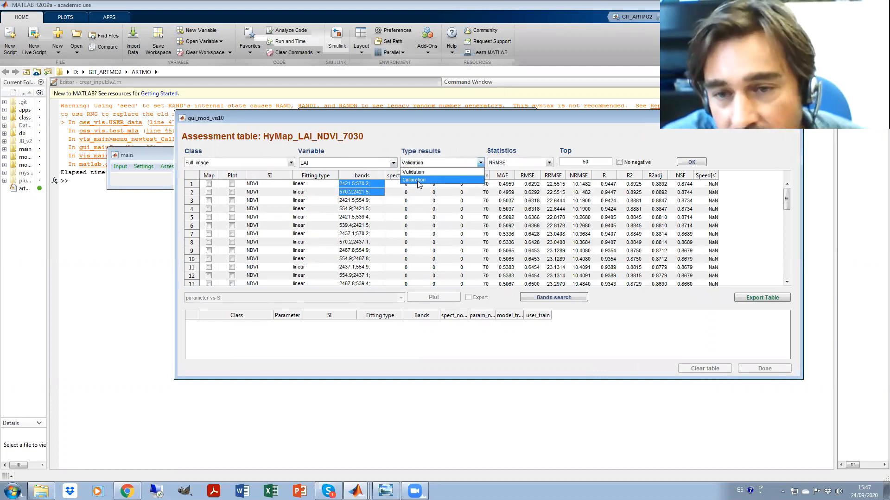
left_click(411, 173)
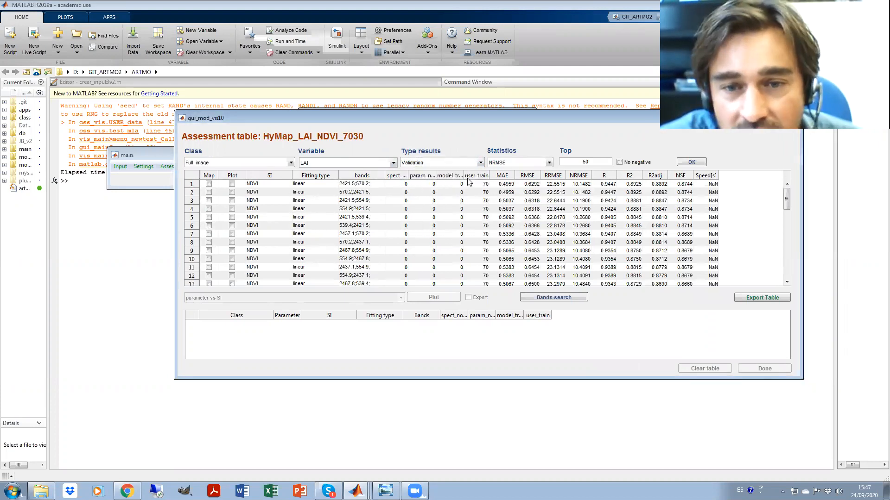
Step: Plot parameter vs SI for the first-ranked NDVI result, inspect the fitted line, and close the figure
left_click(231, 184)
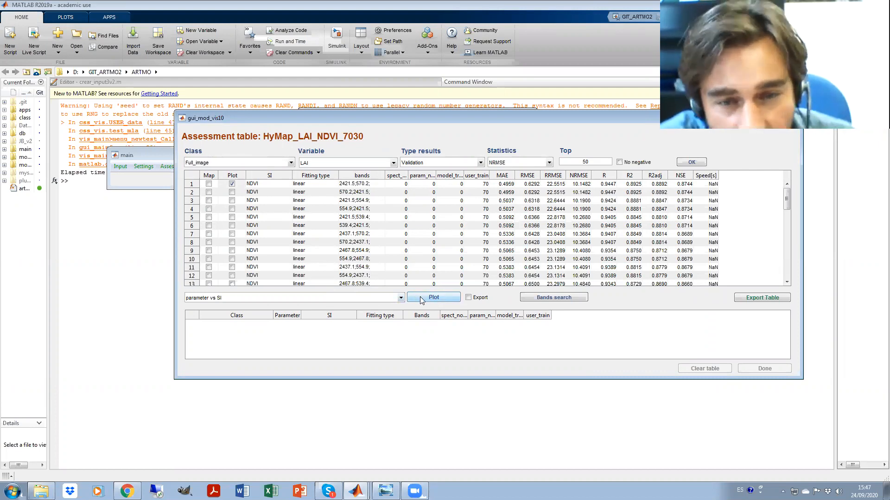
left_click(441, 302)
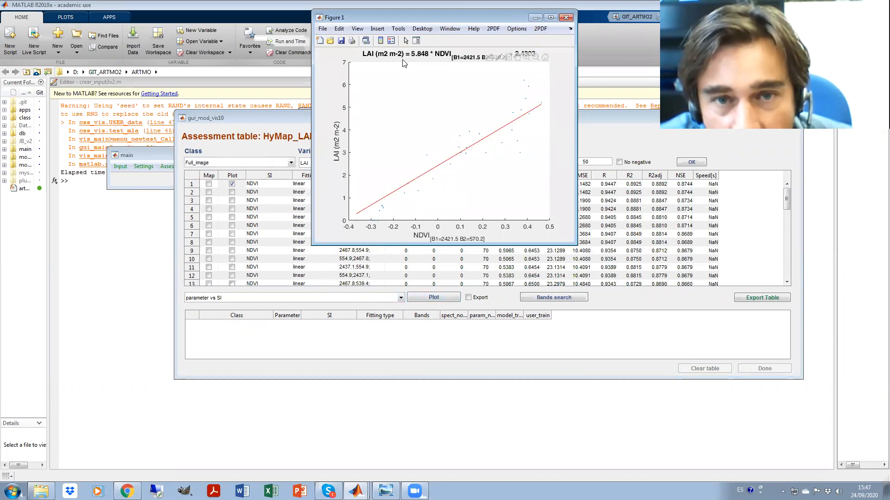
left_click_drag(382, 17, 301, 37)
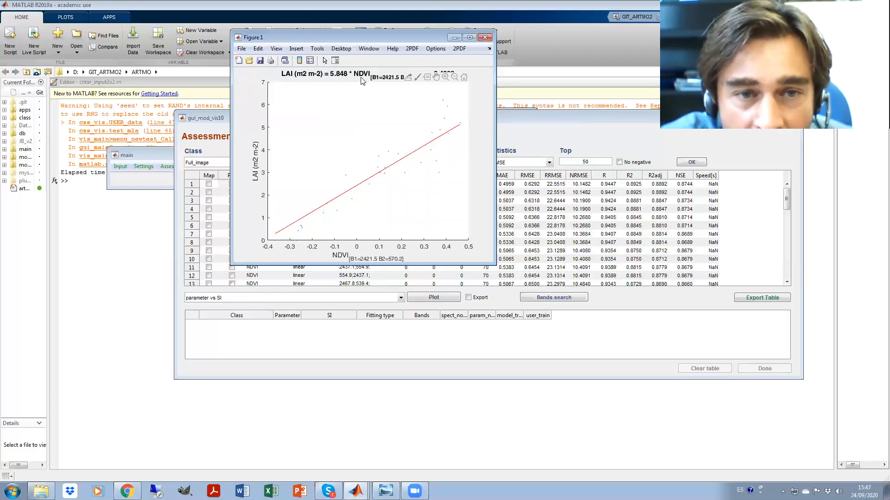
left_click(485, 37)
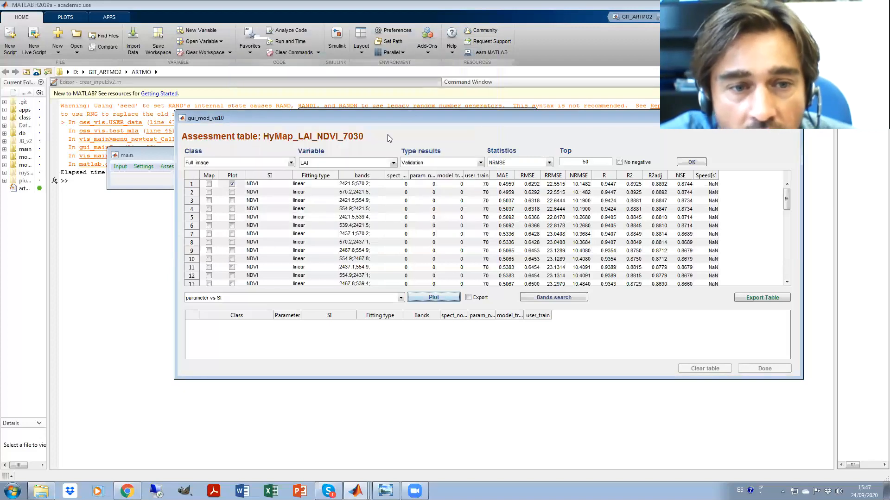
Step: Plot measured vs estimated LAI for the first-ranked NDVI result
left_click(239, 298)
left_click(231, 323)
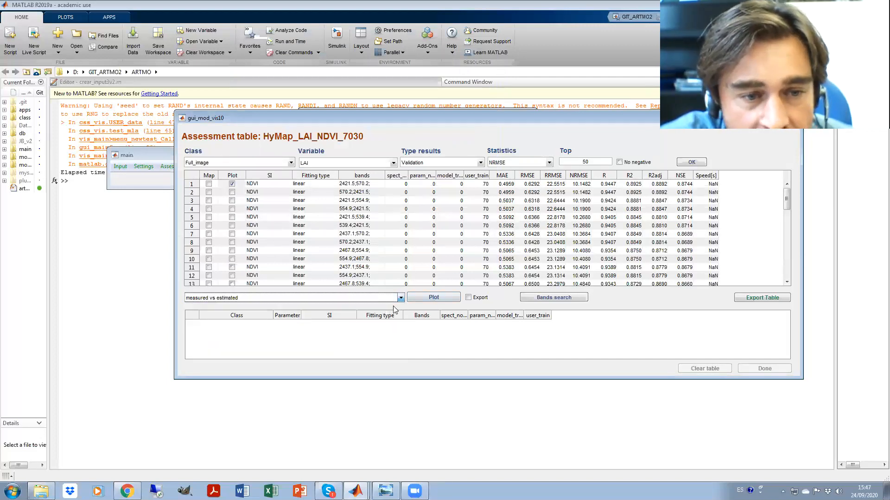
left_click(432, 298)
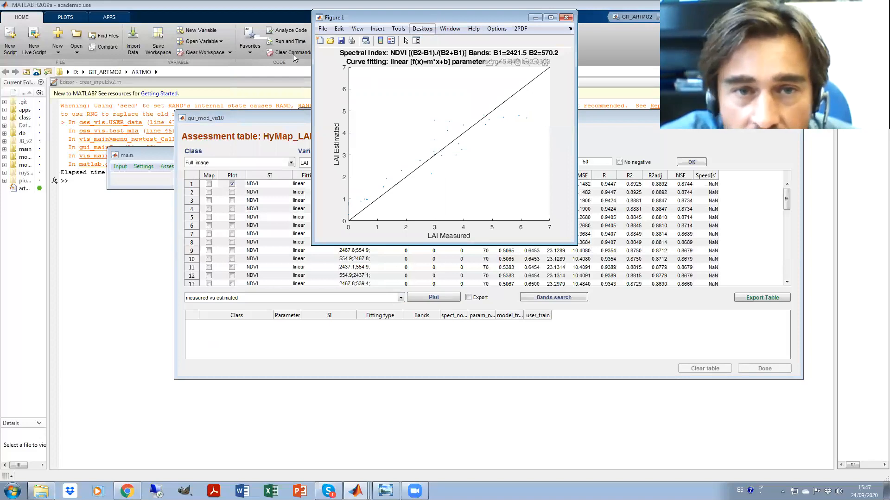
Step: Close the scatter figure, plot the measured vs estimated correlation matrix for NRMSE, and move its figure aside
left_click(565, 18)
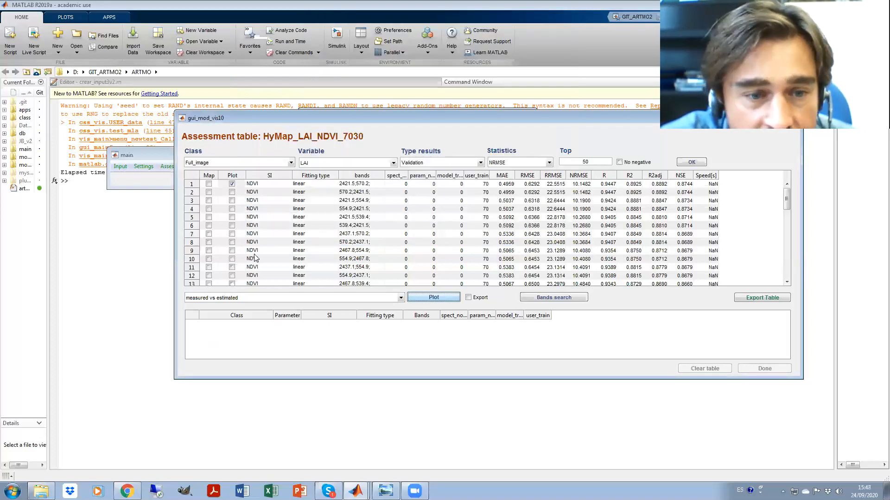
left_click(253, 299)
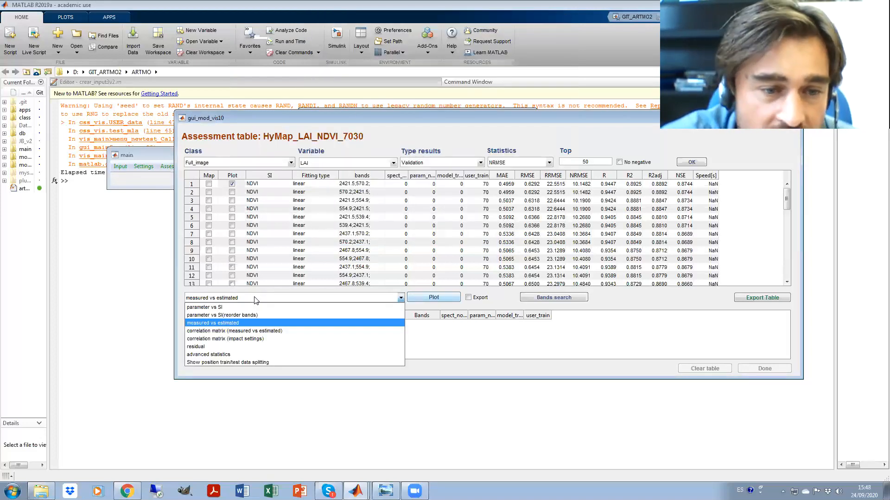
left_click(253, 331)
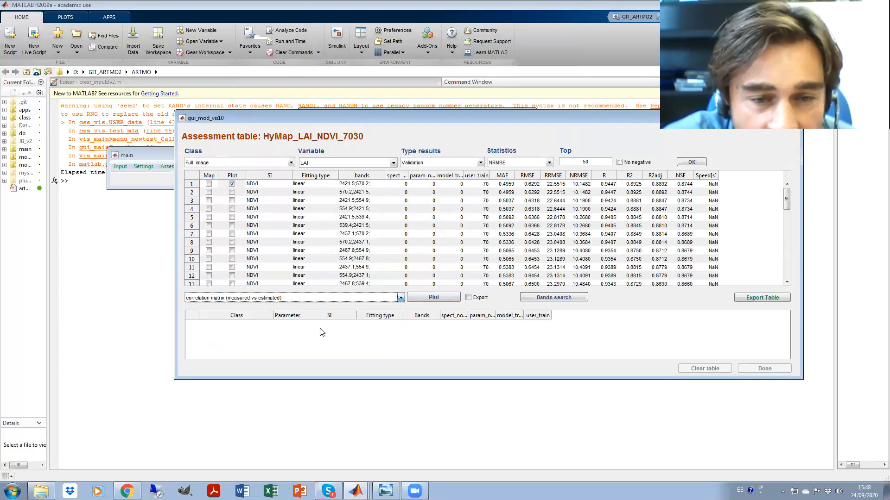
left_click(440, 302)
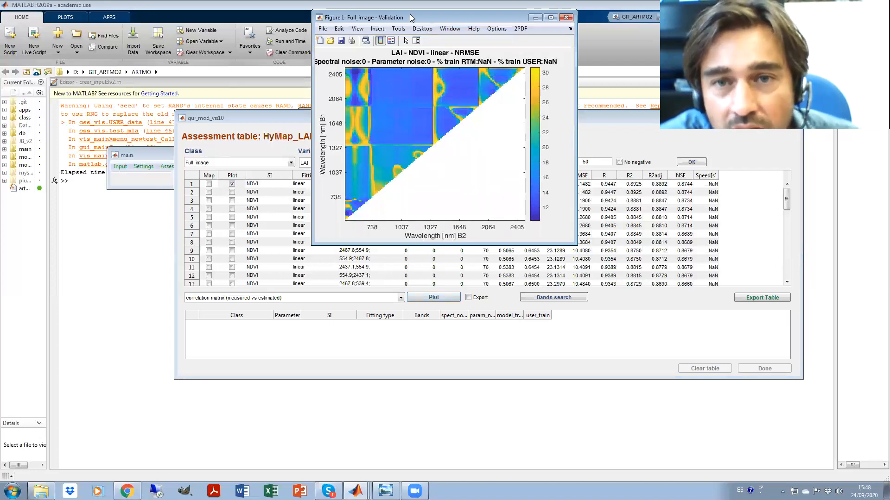
left_click_drag(485, 17, 207, 120)
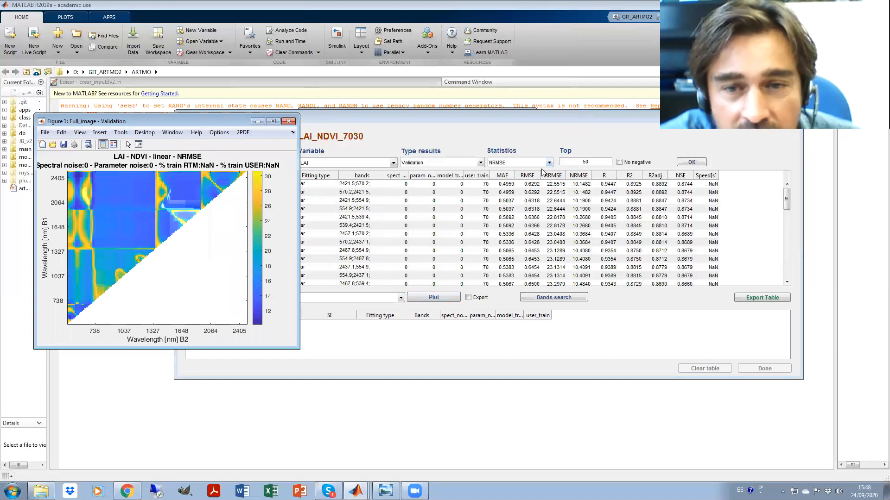
Step: Switch the ranking statistic to R2, close the NRMSE matrix, and plot the correlation matrix for the first-ranked NDVI result
left_click(513, 163)
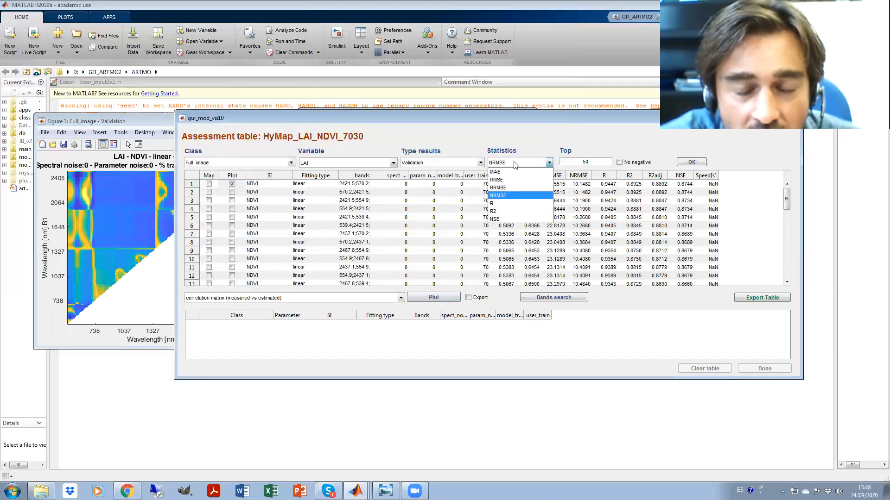
left_click(502, 212)
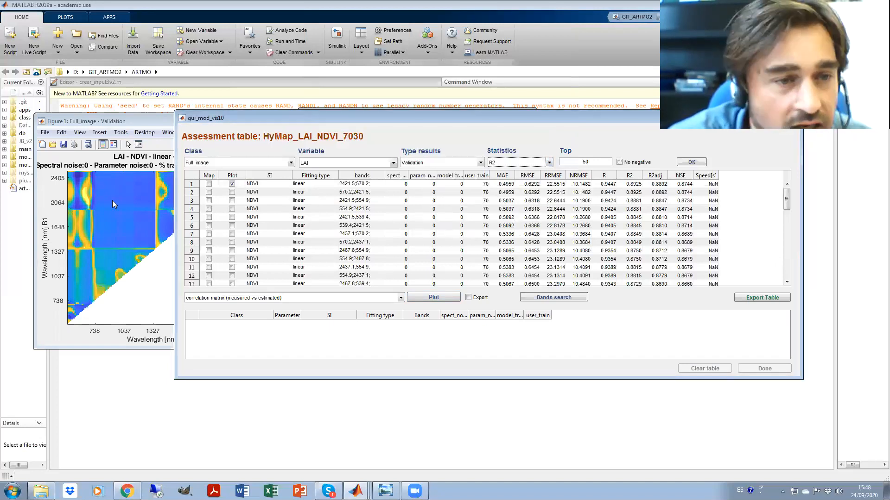
left_click(89, 122)
left_click(289, 120)
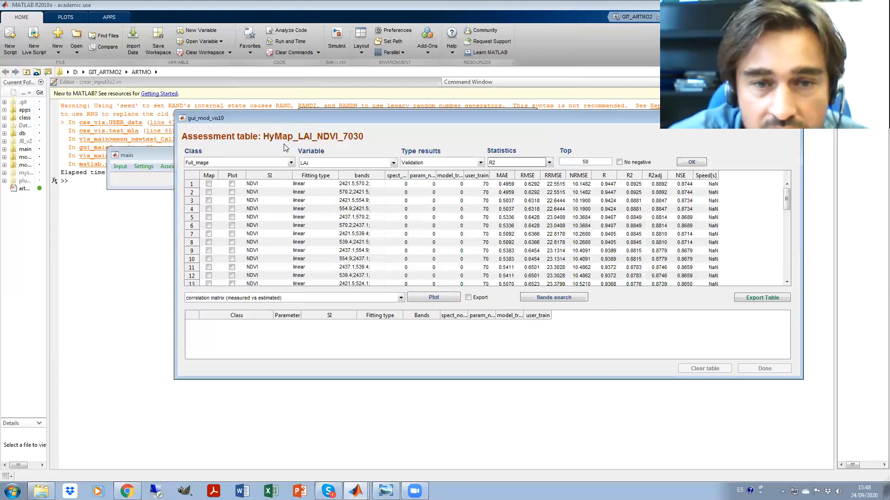
left_click(231, 184)
left_click(437, 298)
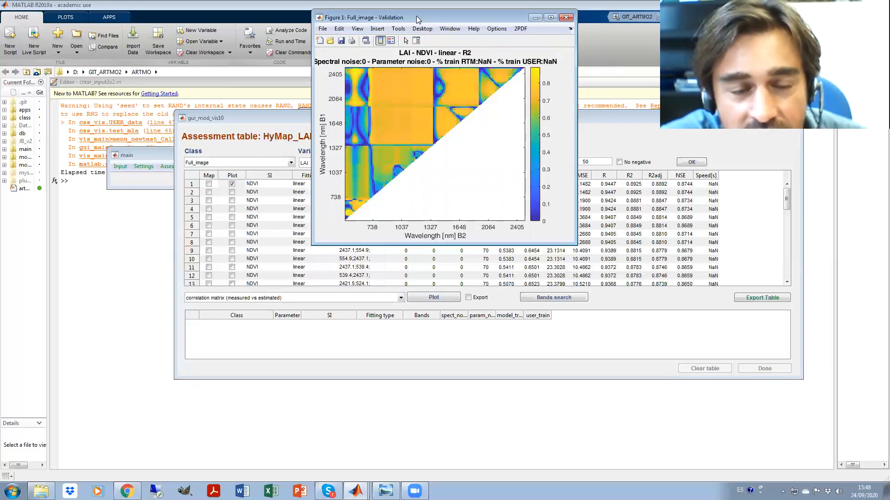
Step: Enlarge the R2 correlation matrix figure, examine the wavelength combinations, and move the figure off the statistics columns
left_click_drag(416, 16, 306, 80)
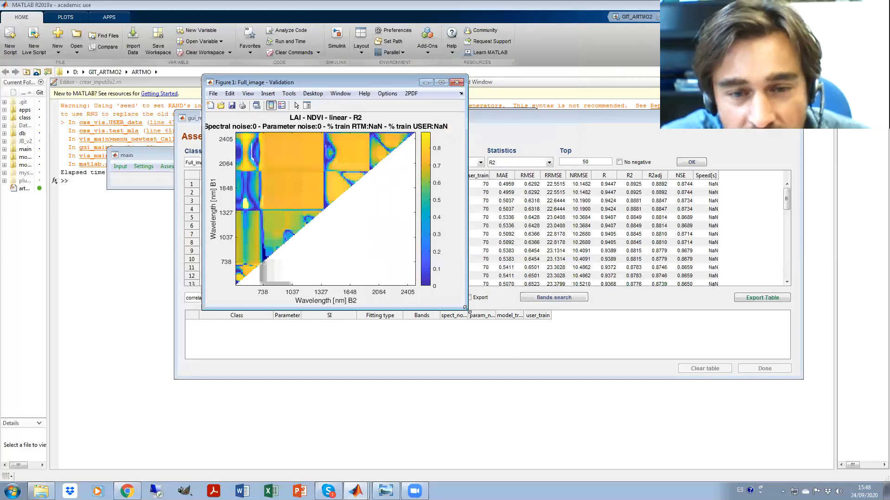
left_click_drag(465, 308, 636, 432)
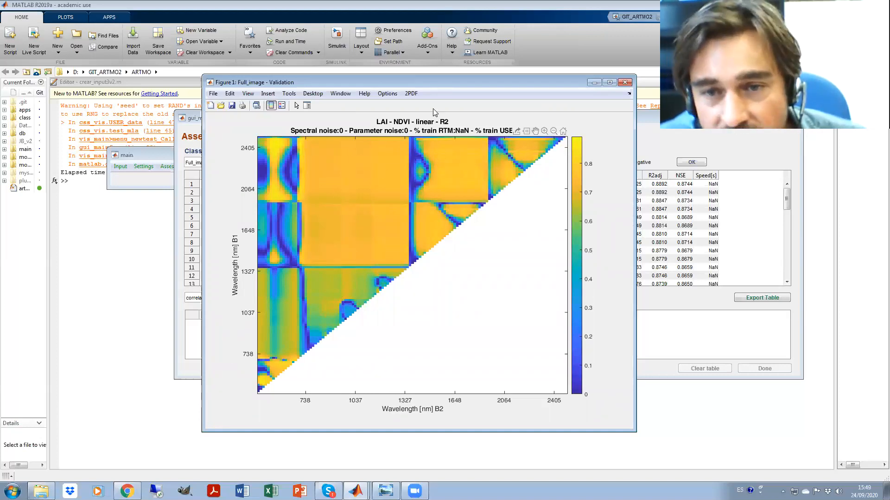
left_click_drag(476, 83, 301, 89)
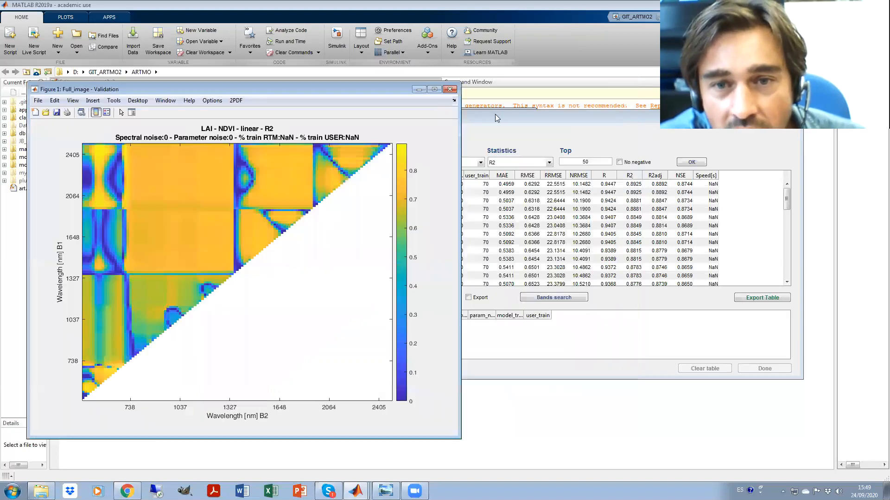
Step: Bring the assessment table forward, widen its bands column, and examine the first-ranked band pair beside the R2 matrix
left_click_drag(499, 116, 460, 123)
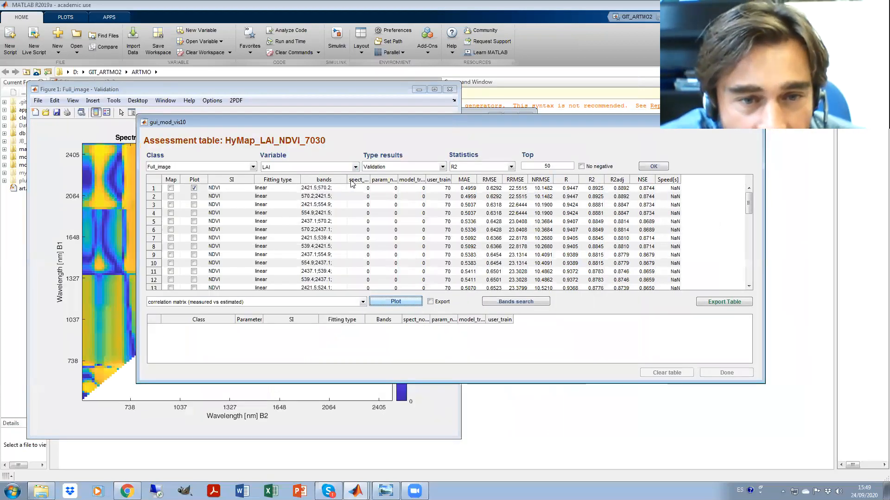
left_click_drag(345, 179, 410, 179)
left_click(329, 188)
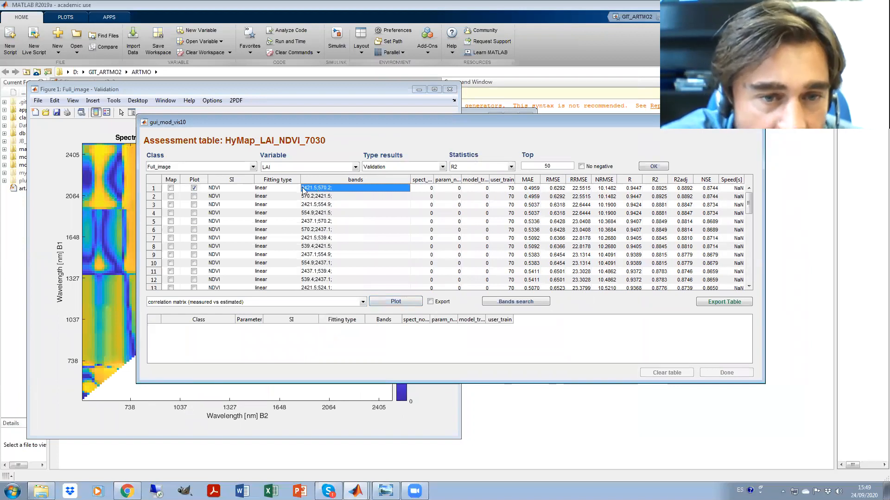
left_click_drag(204, 123, 364, 129)
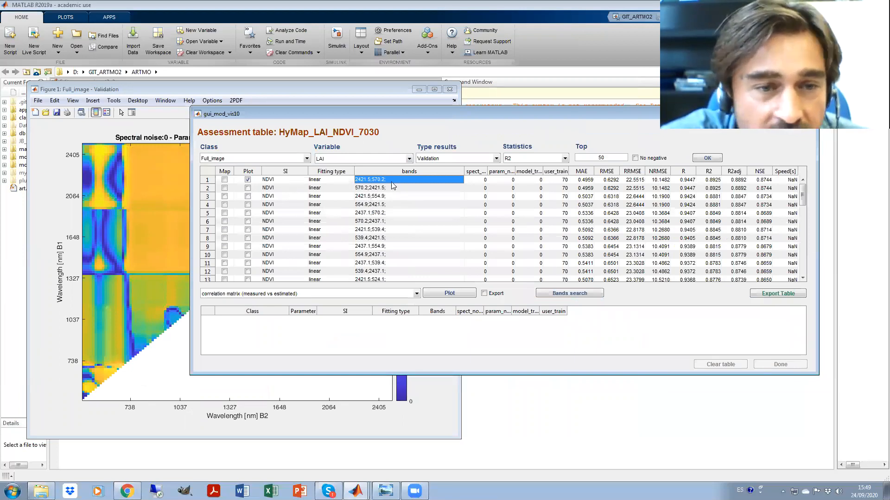
Step: Mark the first-ranked linear NDVI result with bands 2421.5 and 570.2 for mapping and finish the assessment
left_click(224, 180)
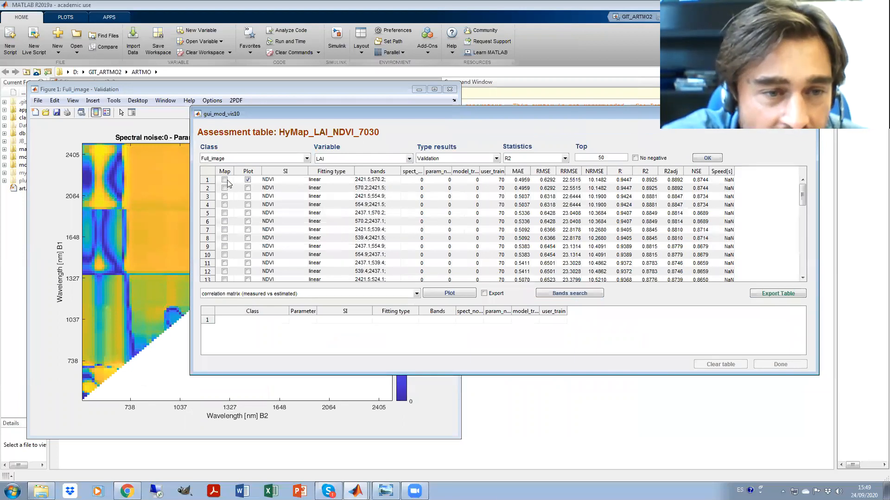
left_click(224, 180)
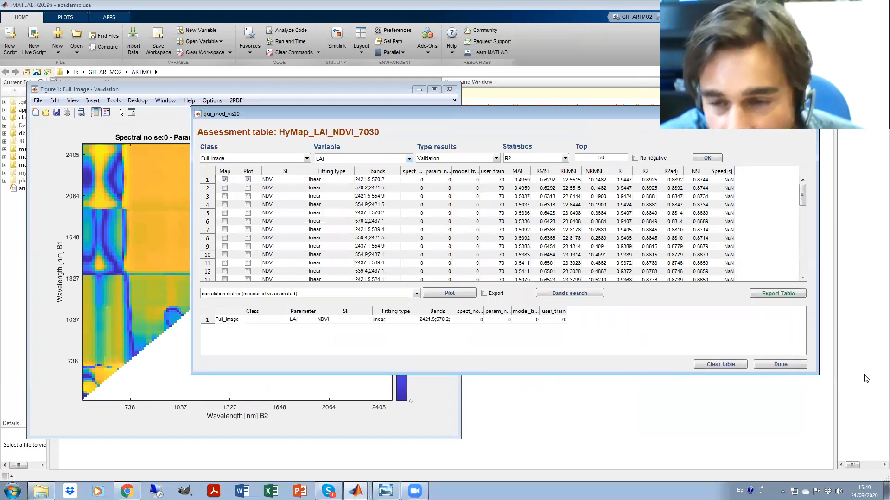
left_click(774, 365)
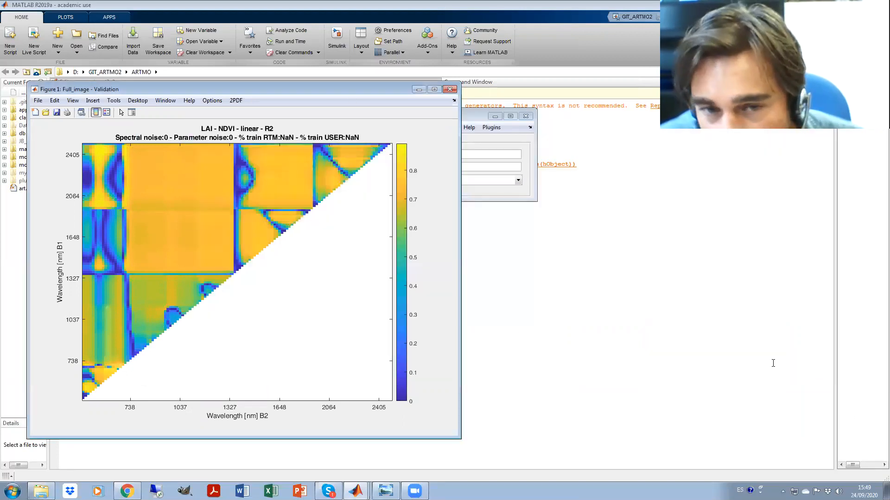
Step: Move the matrix figure out of the way, open the retrieval configuration, and accept the listed NDVI model for LAI
left_click_drag(385, 86, 495, 270)
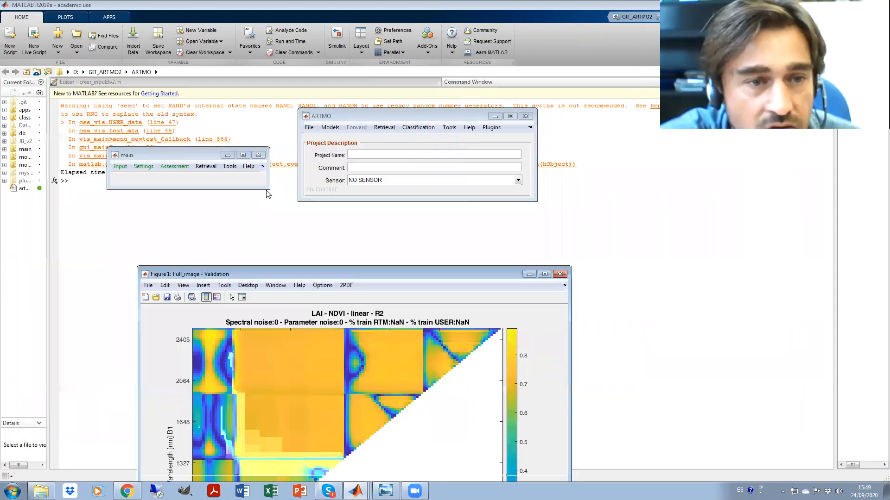
left_click(204, 167)
left_click(206, 177)
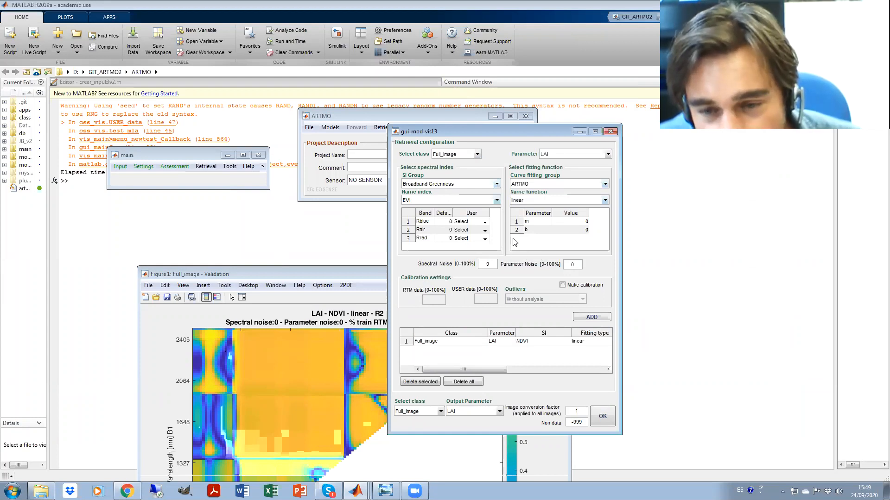
mouse_move(442, 370)
left_mouse_down()
mouse_move(551, 370)
mouse_move(443, 370)
left_mouse_up()
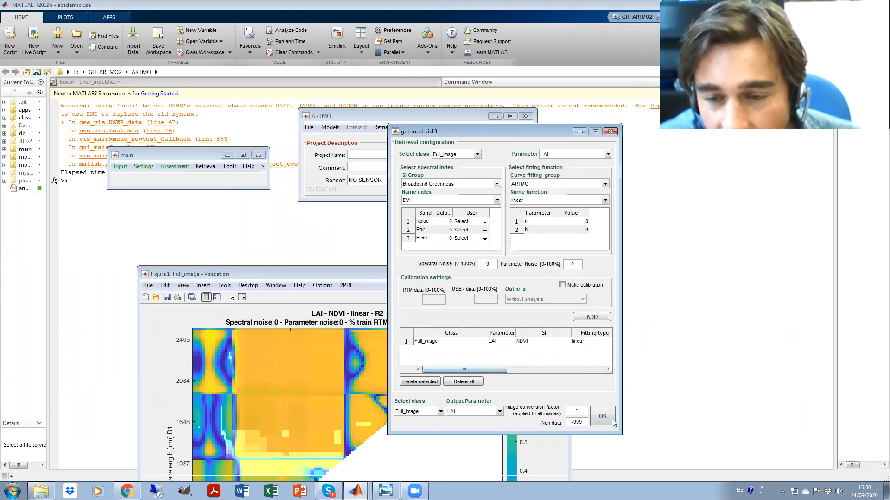
left_click(611, 420)
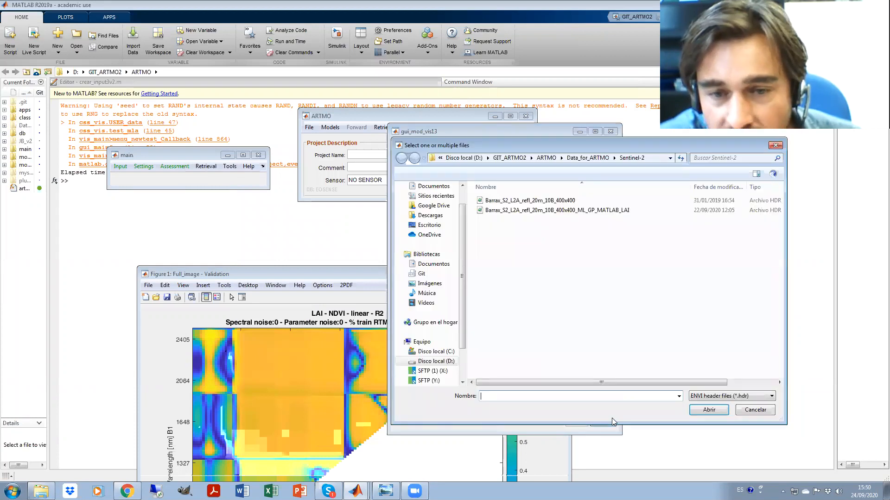
Step: Choose the HyMap_SPARC03-Barrax-B image header from the HyMap folder and save the output map under its suggested name in Sentinel-2
left_click(592, 158)
double_click(487, 211)
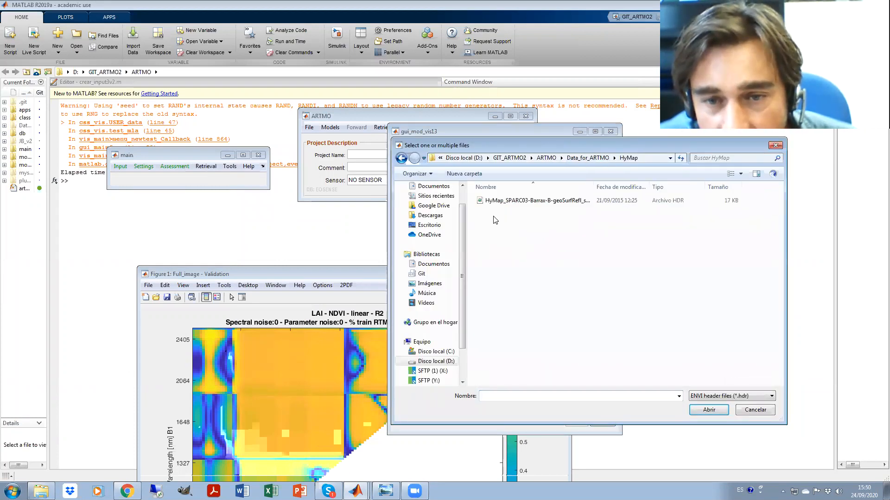
left_click(506, 205)
left_click(701, 411)
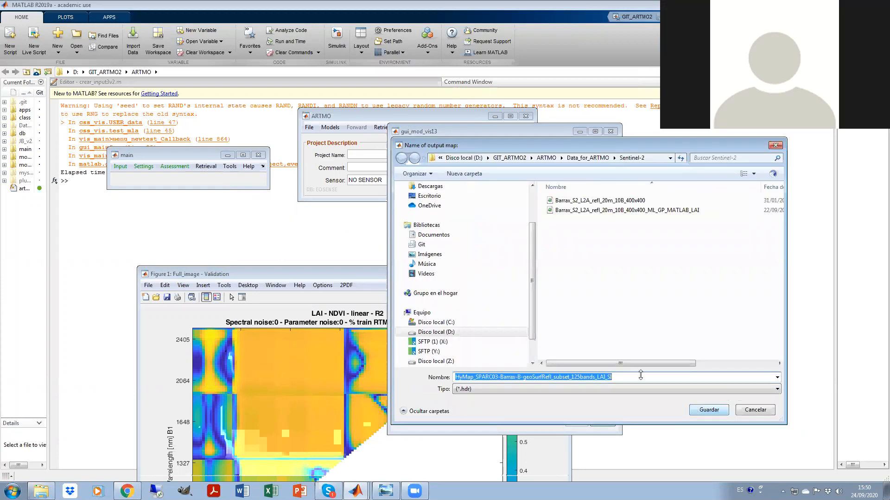
left_click(711, 408)
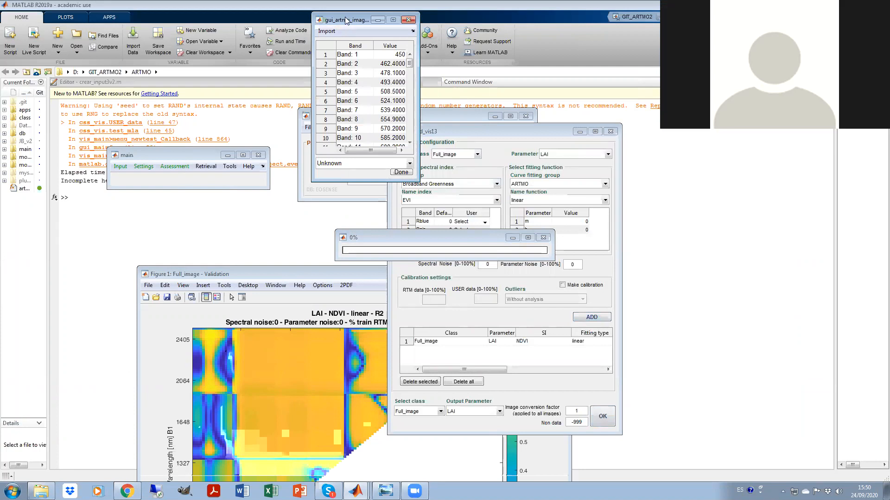
Step: Check the HyMap image's band wavelengths and accept them to generate the LAI map
left_click_drag(347, 20, 236, 110)
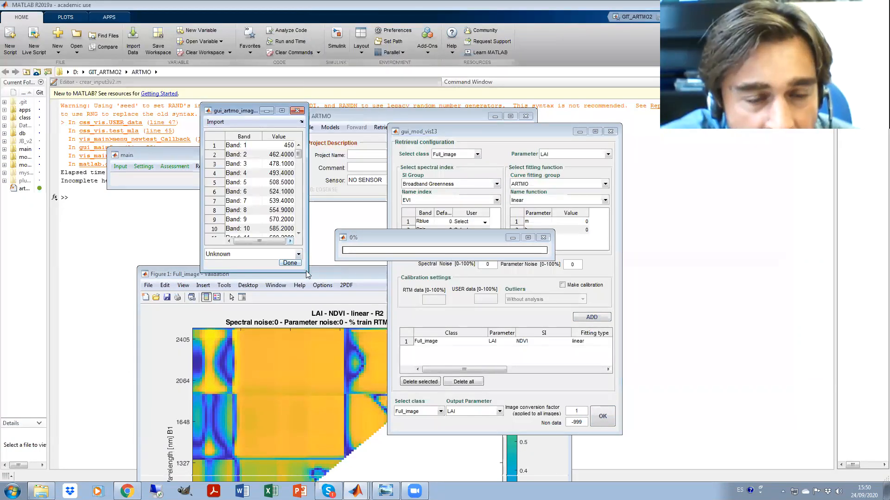
left_click_drag(260, 241, 260, 242)
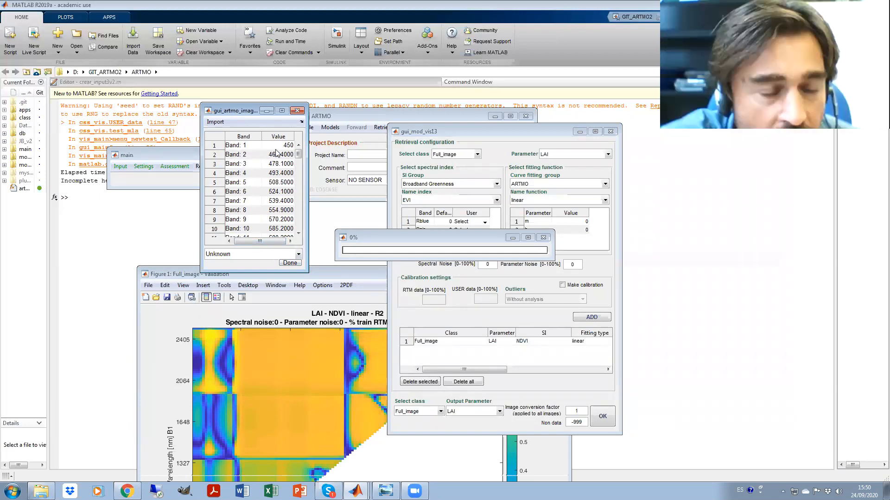
left_click(290, 263)
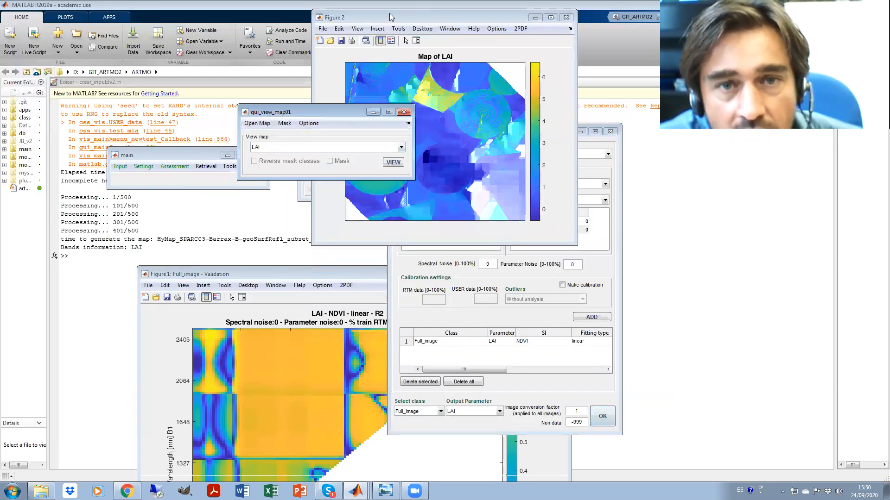
Step: Enlarge and inspect the LAI map figure, then close it along with the retrieval configuration and map viewer
left_click_drag(477, 17, 311, 86)
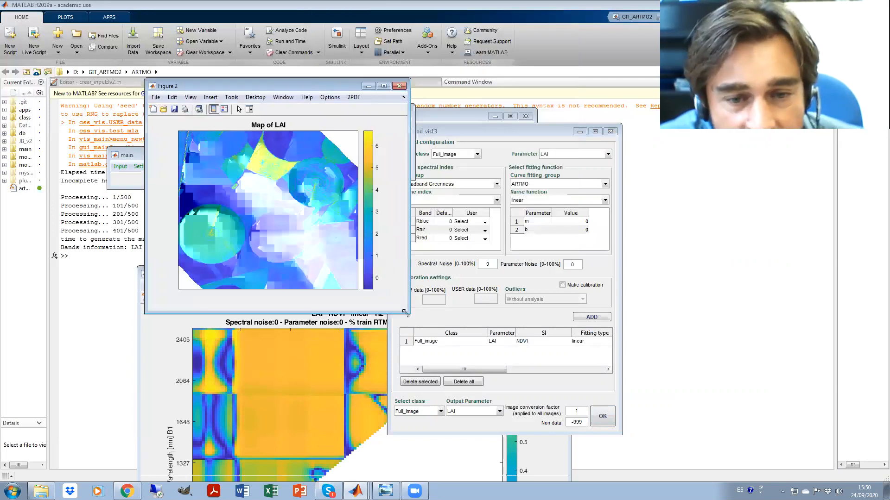
left_click_drag(406, 313, 494, 411)
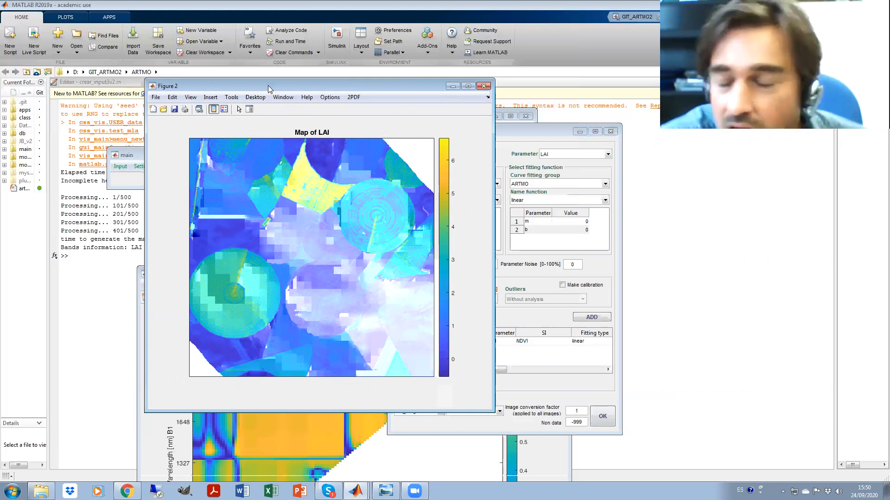
left_click_drag(268, 89, 284, 97)
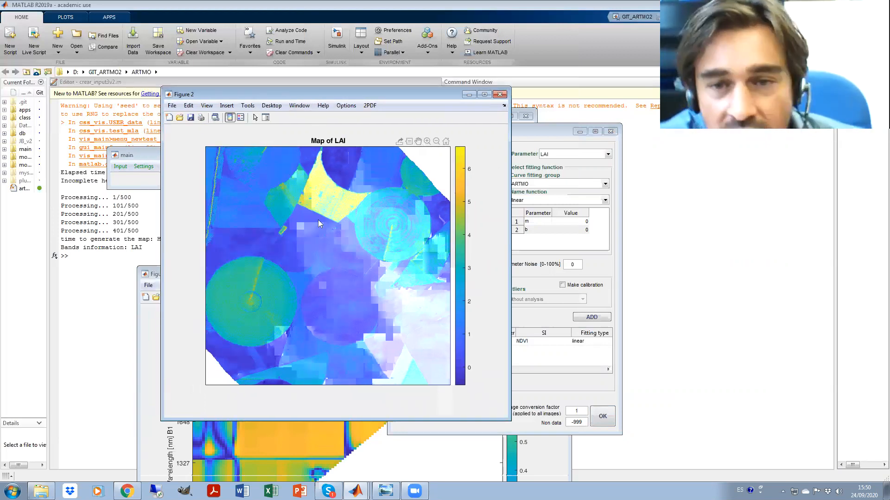
left_click(500, 94)
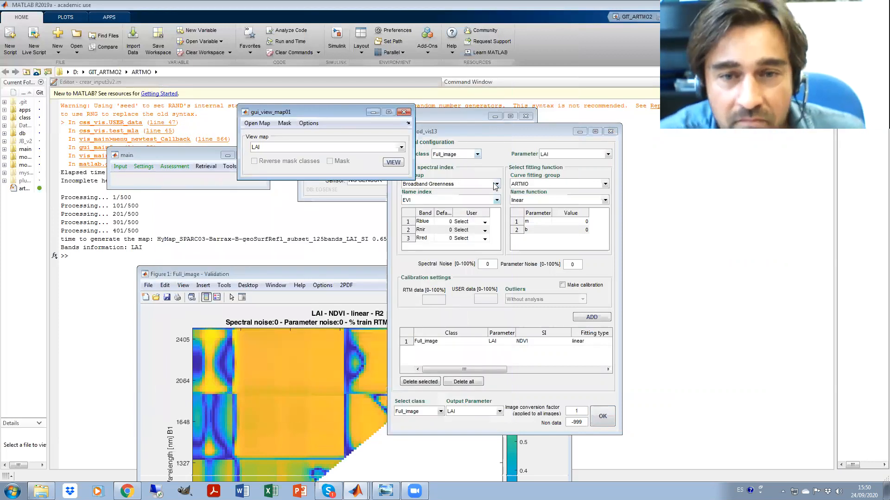
left_click(610, 131)
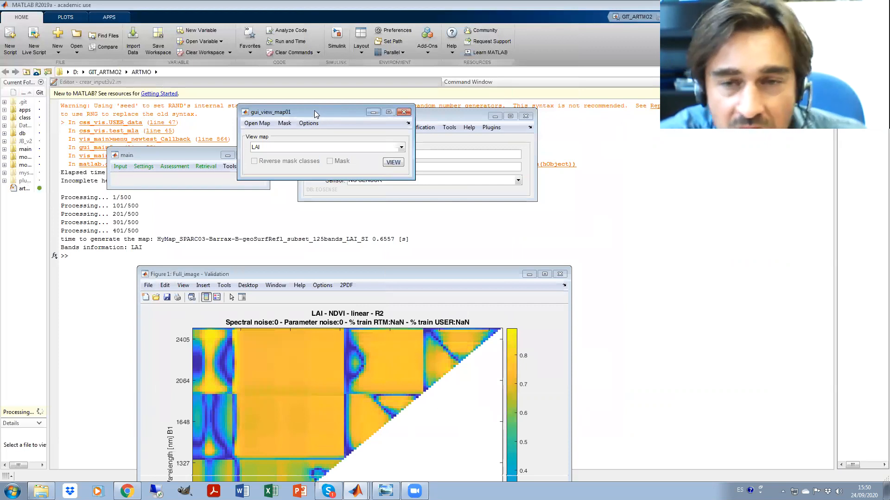
left_click_drag(314, 110, 672, 125)
left_click(763, 130)
Step: Open the Add spectral index tool of the Spectral Indices toolbox
left_click(229, 166)
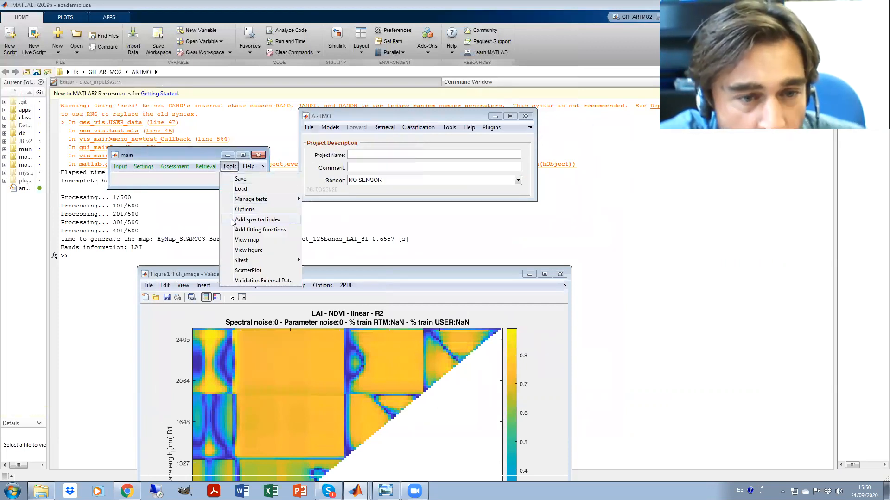
left_click(258, 220)
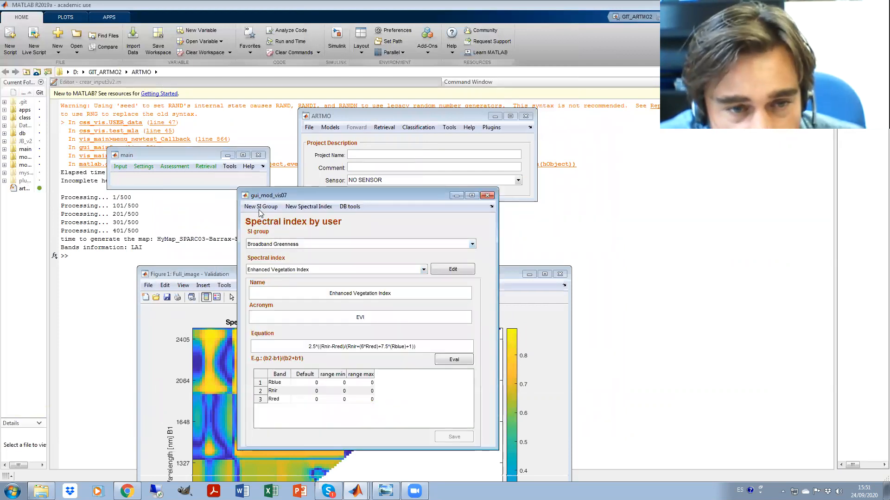
Step: Start a new spectral index with the trial equation (b4--3)/(b2+b1) and close the editor without saving it
left_click(306, 206)
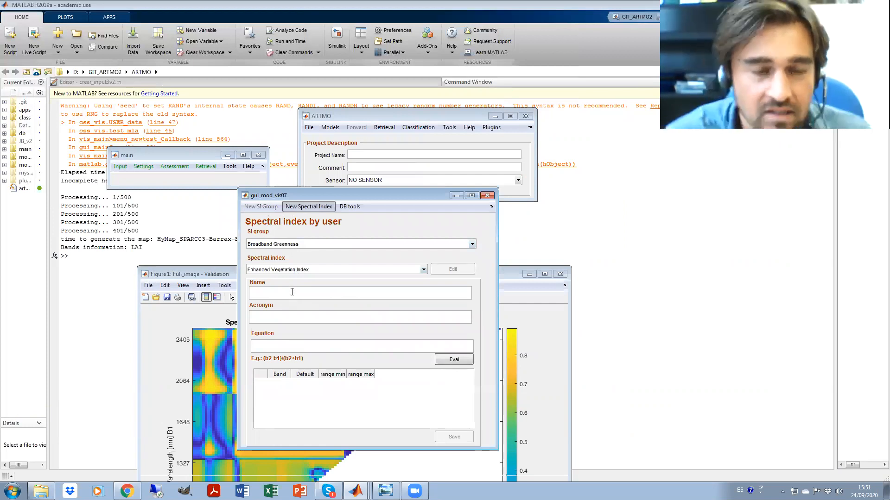
left_click(282, 347)
type("(b4-")
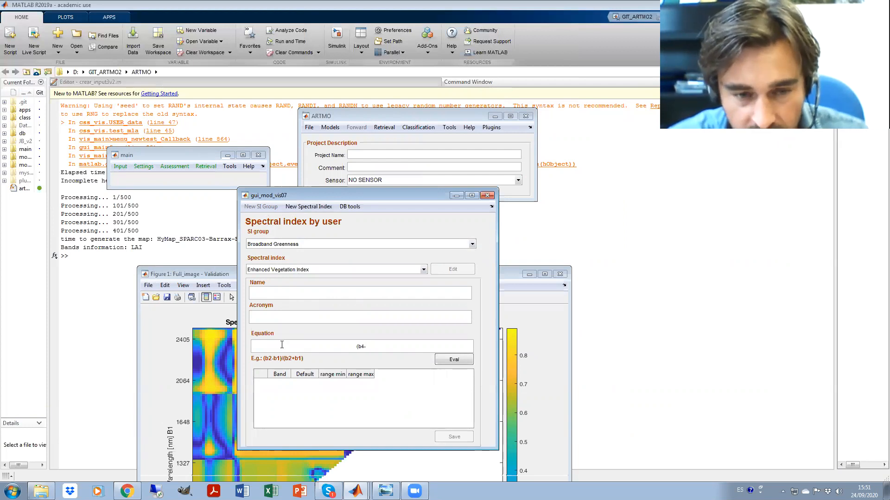
type("b3)")
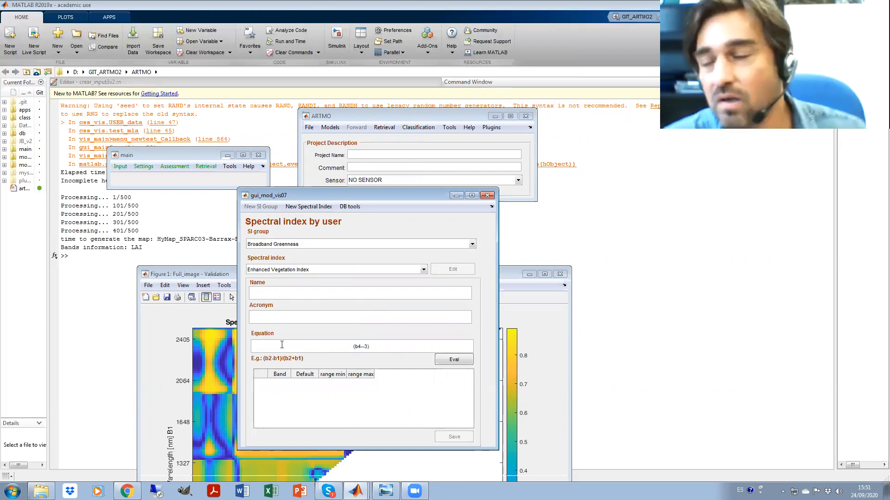
type("/()")
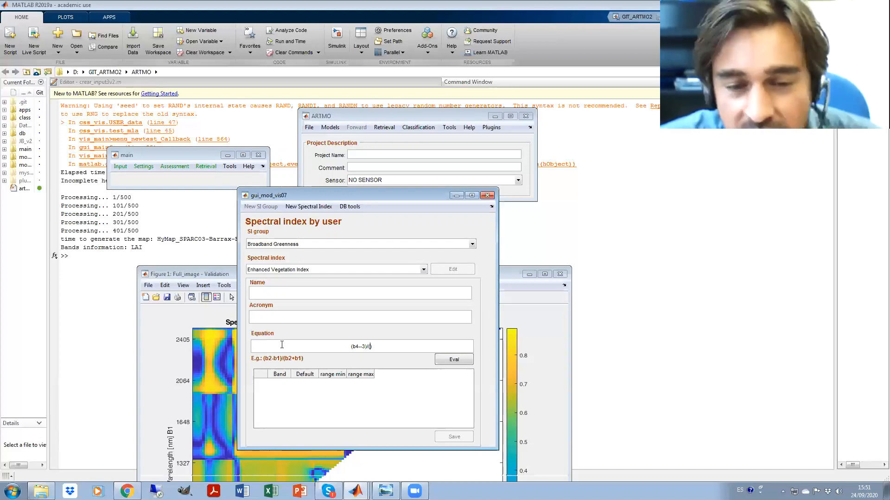
type("b")
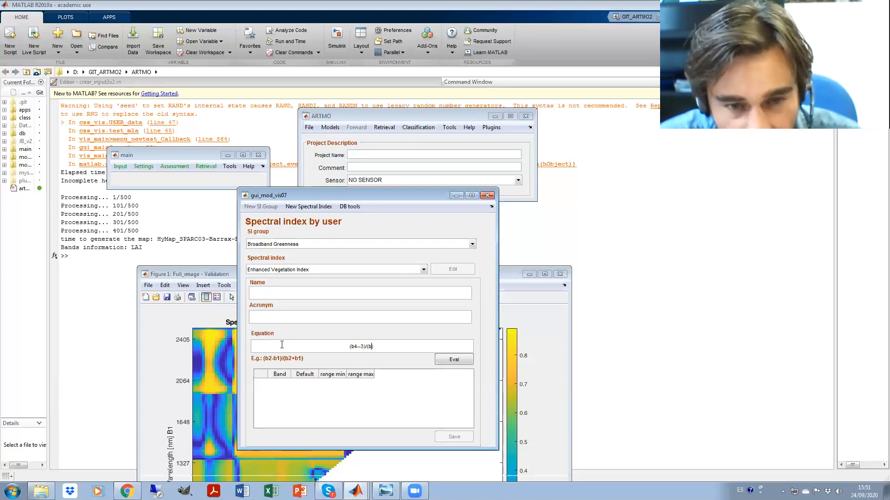
type("2+")
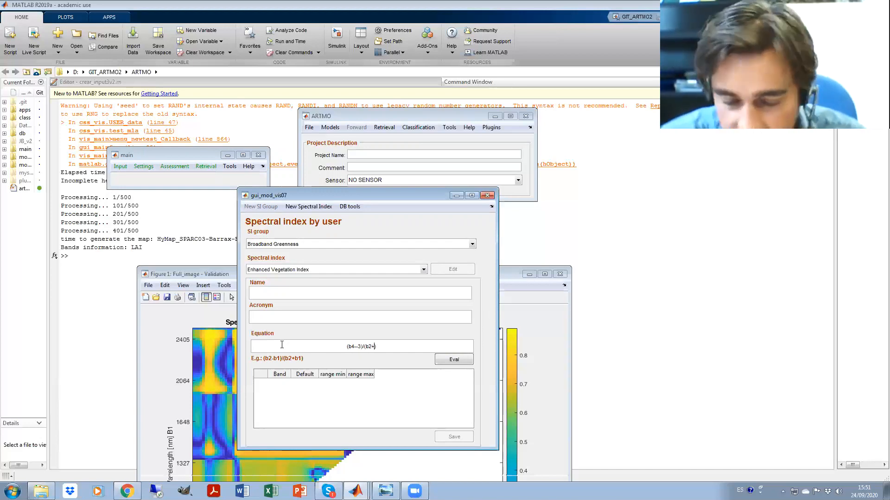
type("b1")
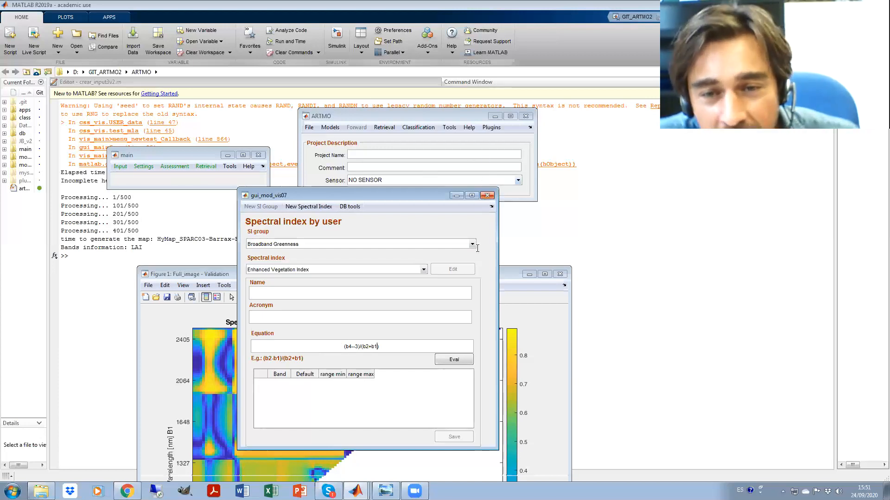
left_click(487, 195)
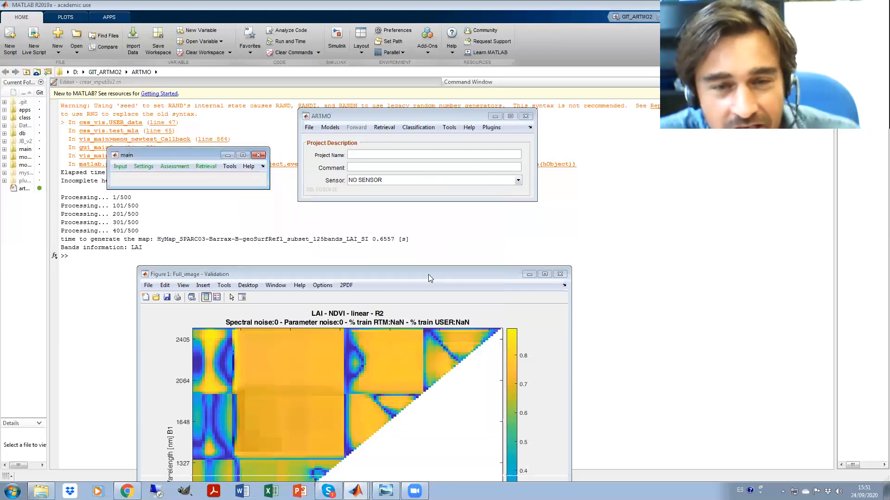
Step: Close the validation figure and the Spectral Indices toolbox window, leaving only the main ARTMO window
left_click(429, 276)
left_click_drag(428, 274, 504, 219)
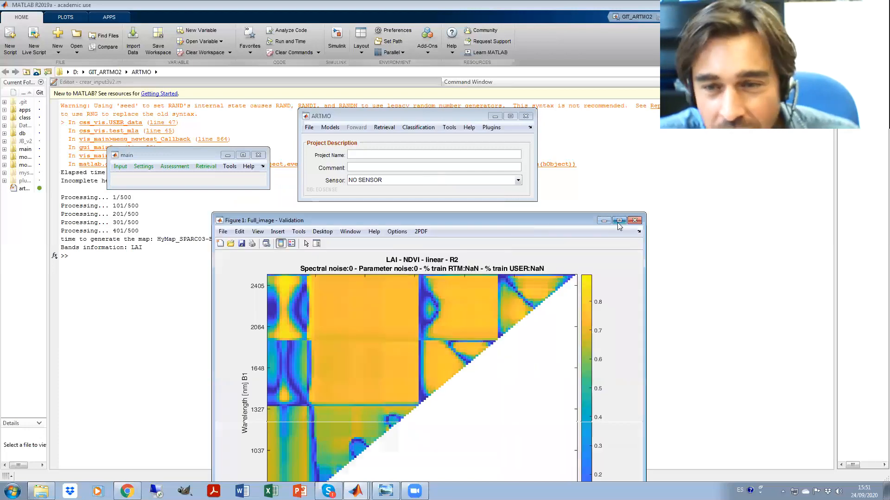
left_click(633, 220)
left_click(253, 154)
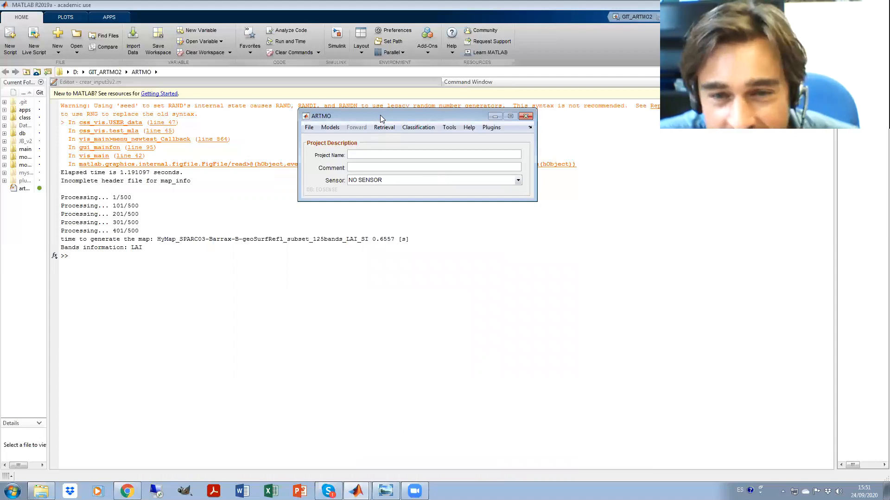
left_click_drag(380, 116, 392, 139)
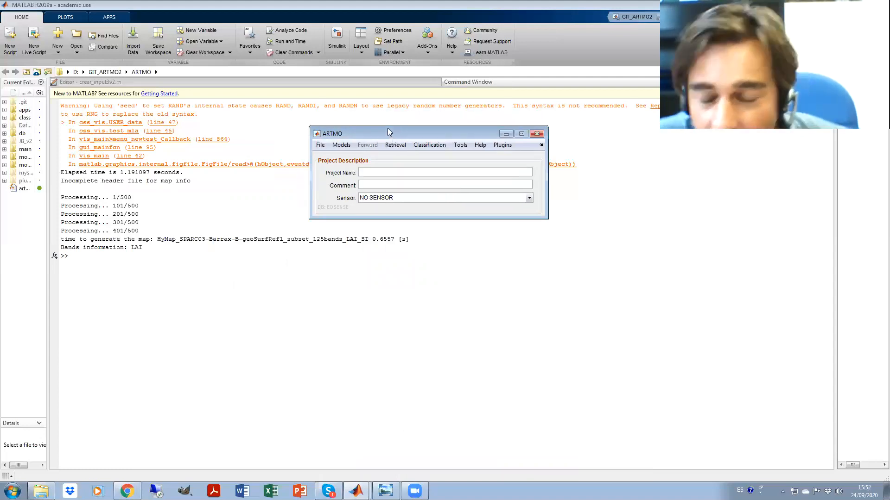
Step: Review the available retrieval, classification and other tools, and open the Spectral Resample tool for text data
left_click(394, 145)
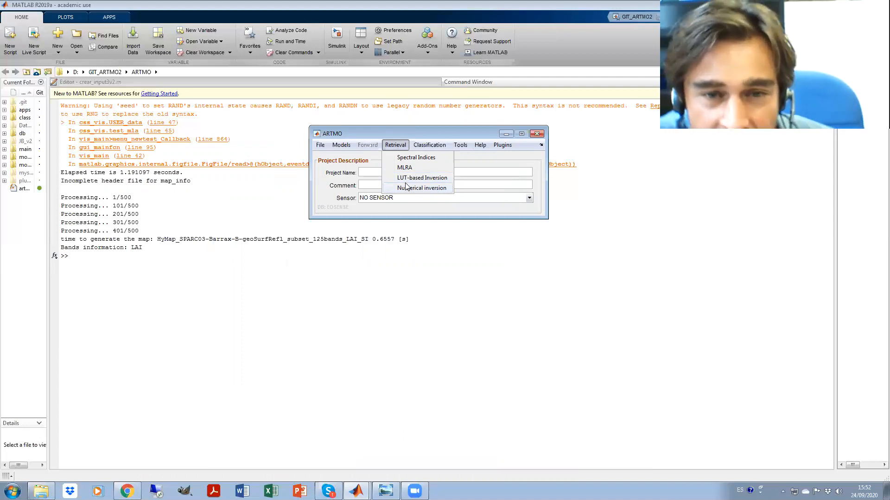
mouse_move(427, 147)
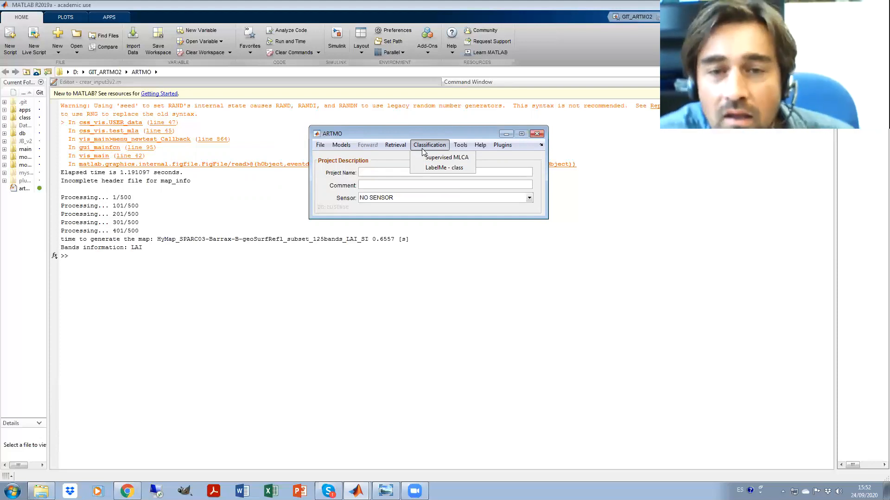
mouse_move(461, 147)
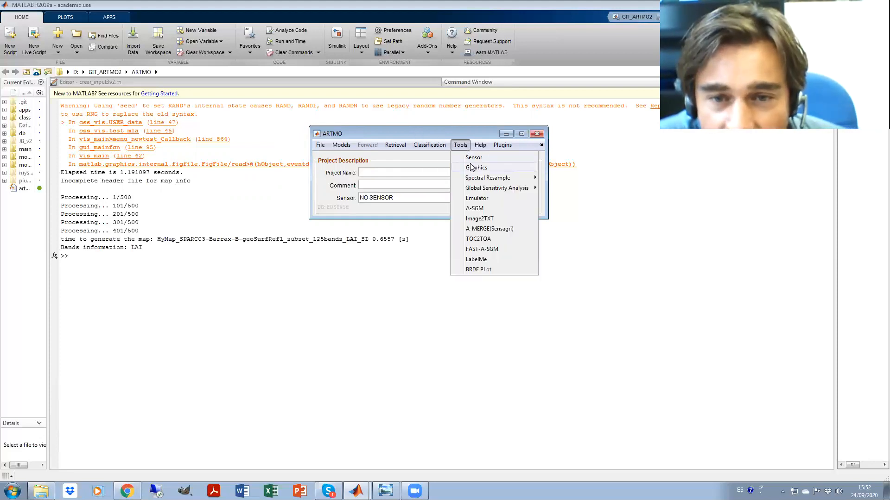
mouse_move(475, 181)
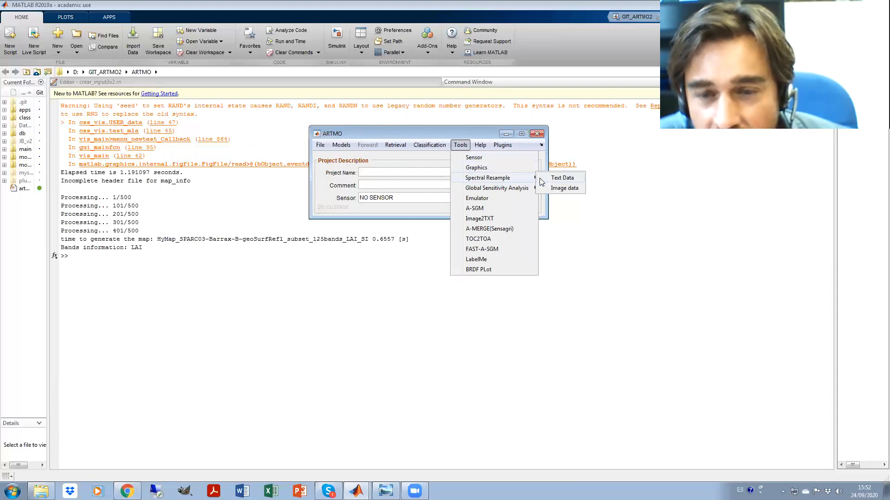
left_click(558, 179)
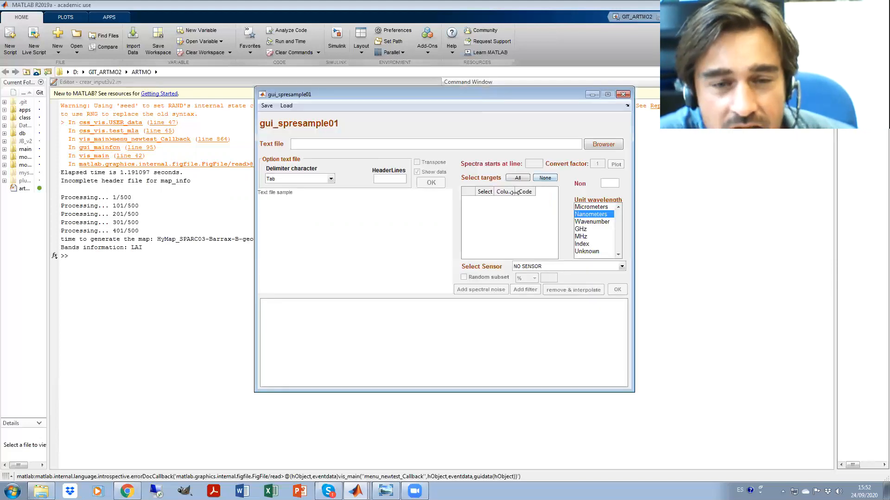
Step: Load the SPARC03_spectra_BiophData06_dbLEO_HyMap text file from the HyMap folder in Data_for_ARTMO
left_click(603, 144)
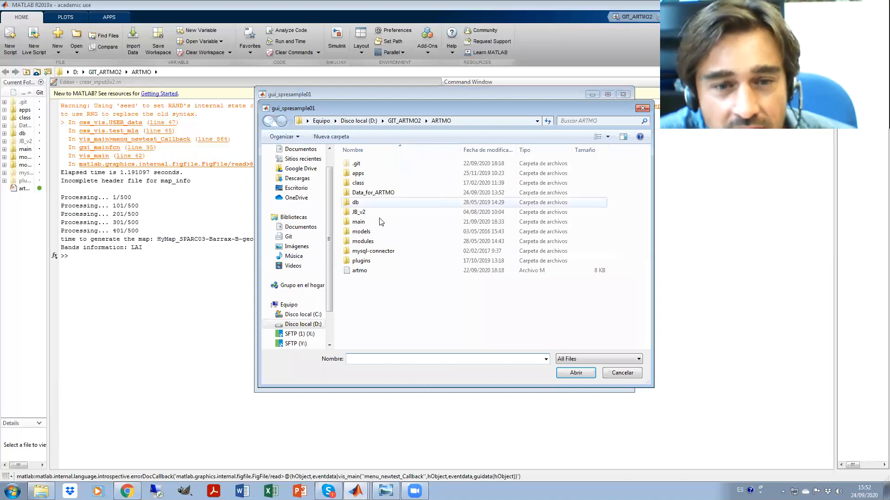
left_click(359, 194)
double_click(358, 193)
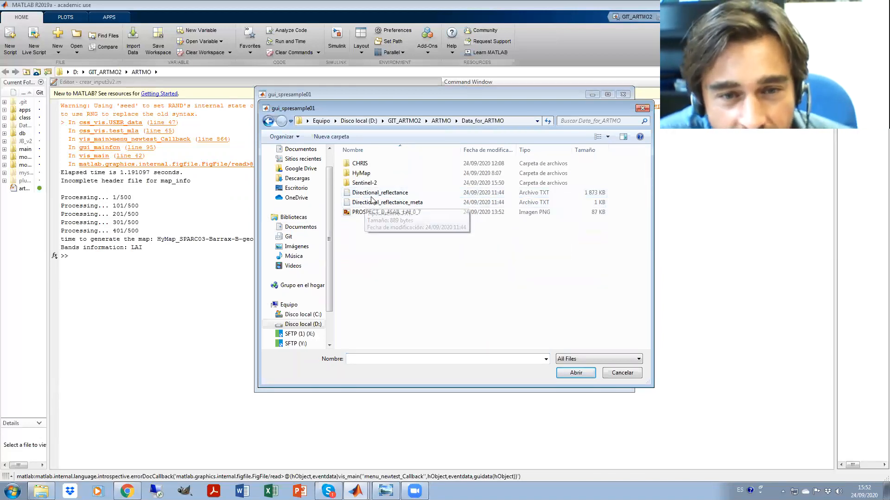
left_click(363, 174)
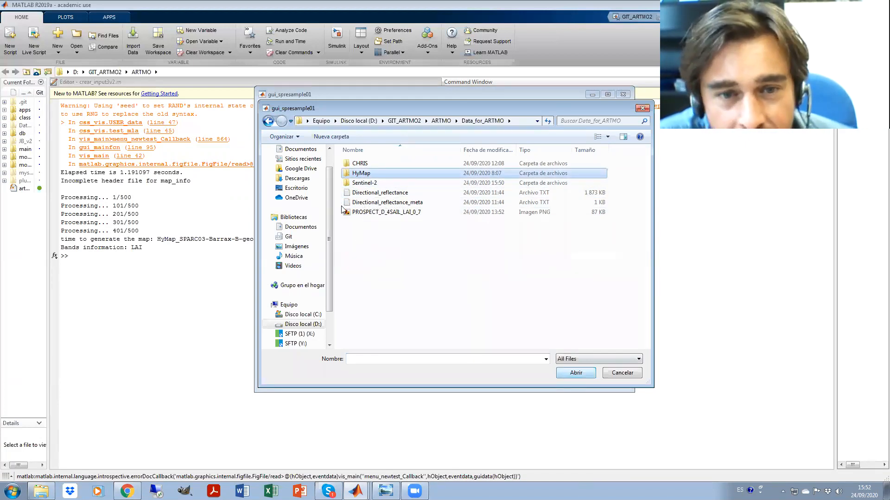
double_click(346, 178)
left_click(394, 182)
left_click(576, 373)
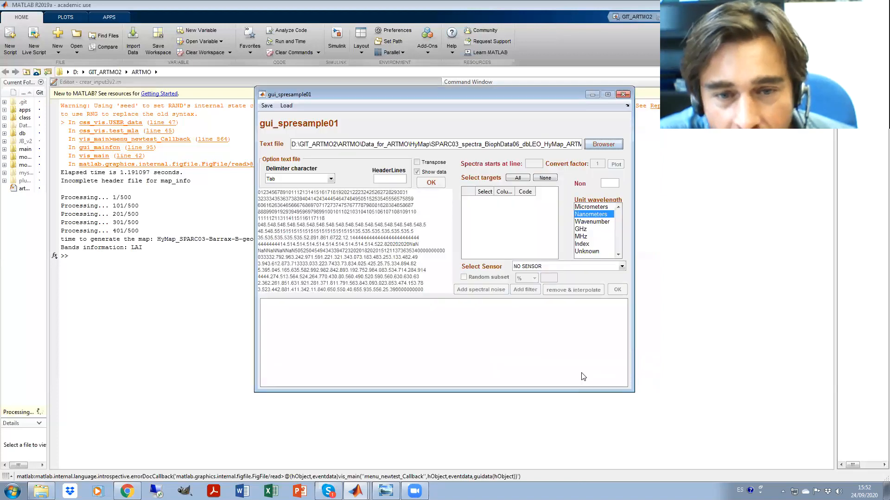
Step: Import the text file's data with tab as delimiter, plot its spectra and close the plot
left_click(424, 183)
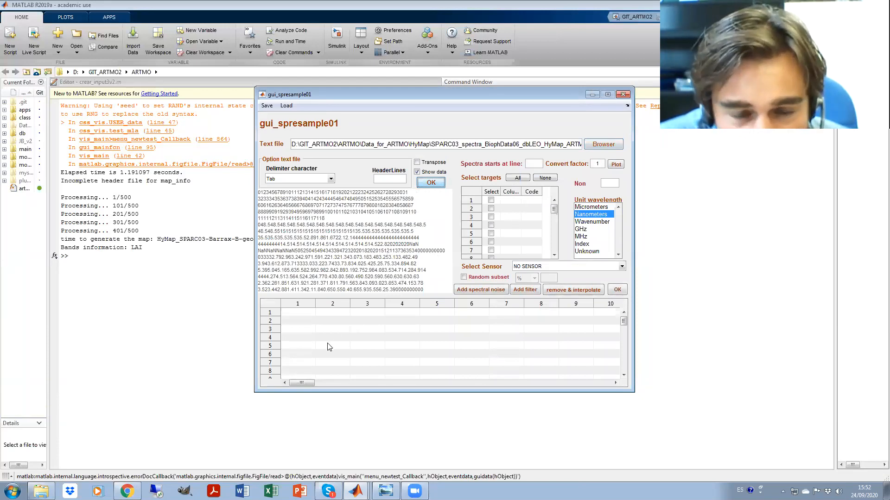
left_click(616, 165)
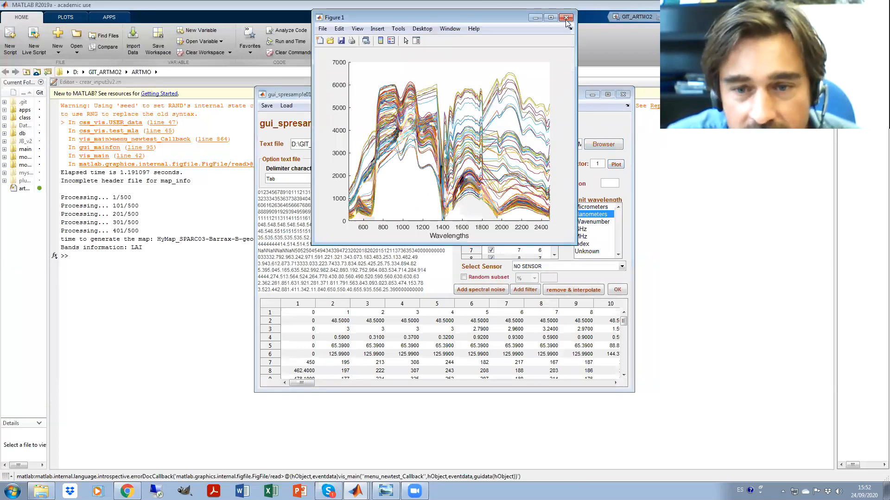
left_click(566, 17)
Step: Set Sentinel-2 as the target sensor for resampling the spectra
left_click_drag(429, 99, 316, 104)
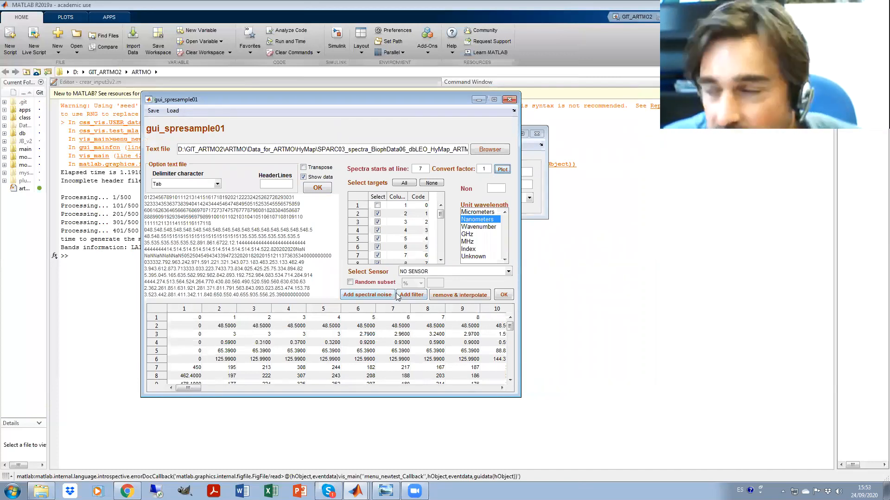
left_click(454, 272)
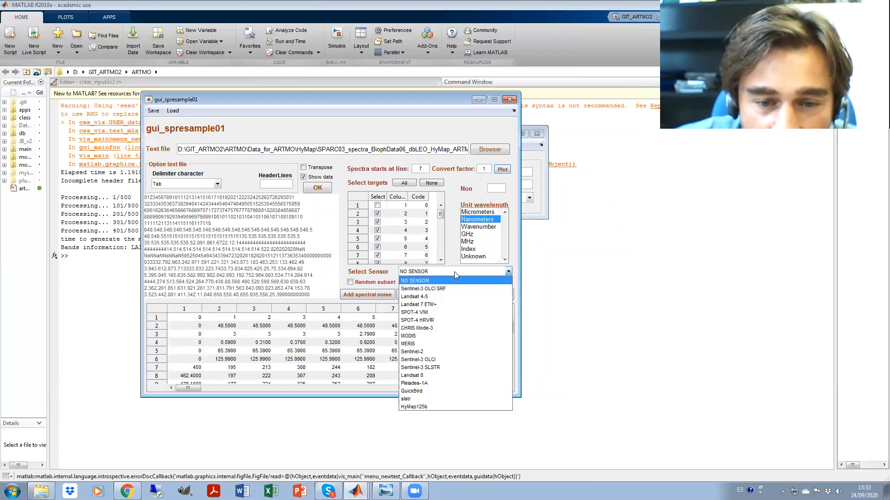
left_click(444, 353)
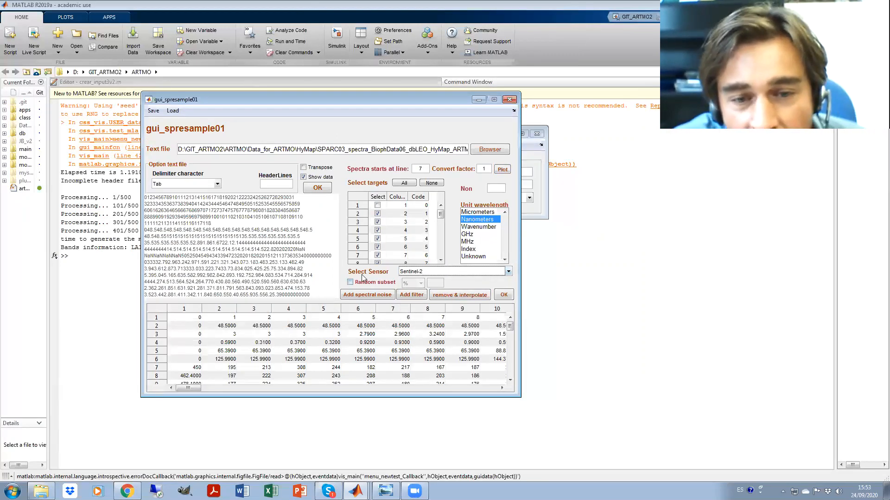
Step: Open the spectral noise settings, examine the noise type and the multiplicative and additive options per wavelength, and close them
left_click(371, 299)
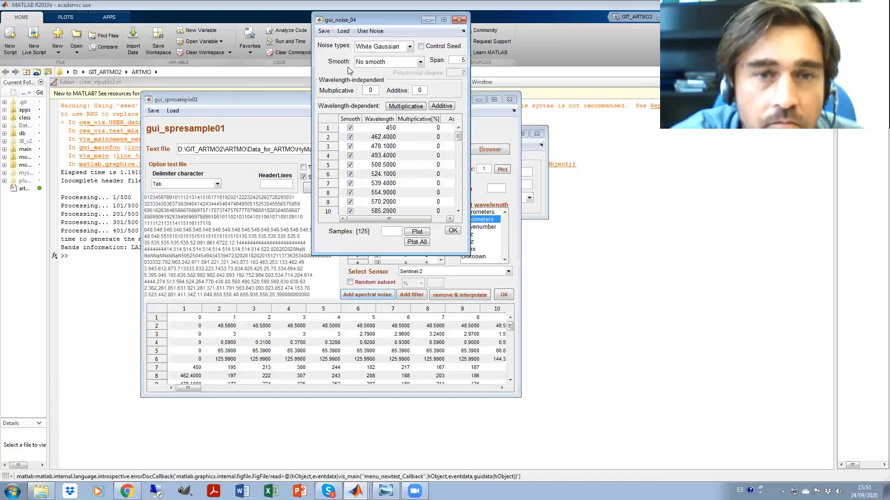
left_click_drag(374, 20, 226, 58)
mouse_move(235, 256)
left_mouse_down()
mouse_move(247, 244)
mouse_move(252, 256)
left_mouse_up()
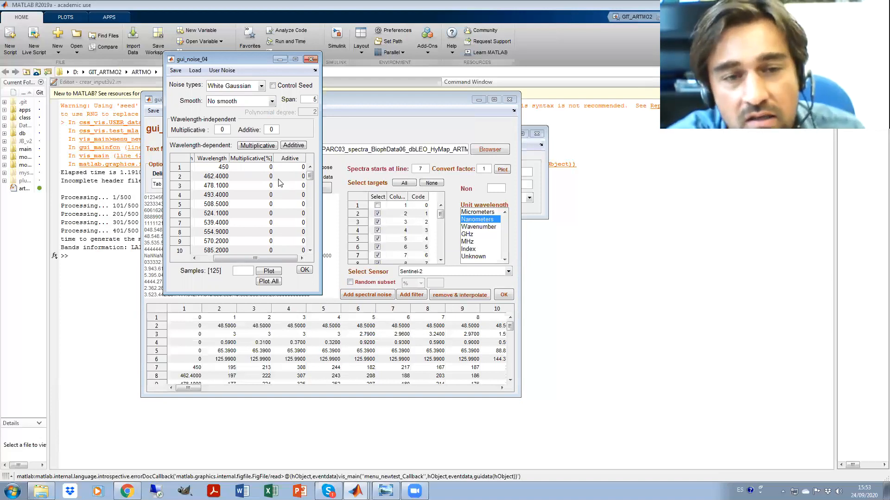
left_click(250, 144)
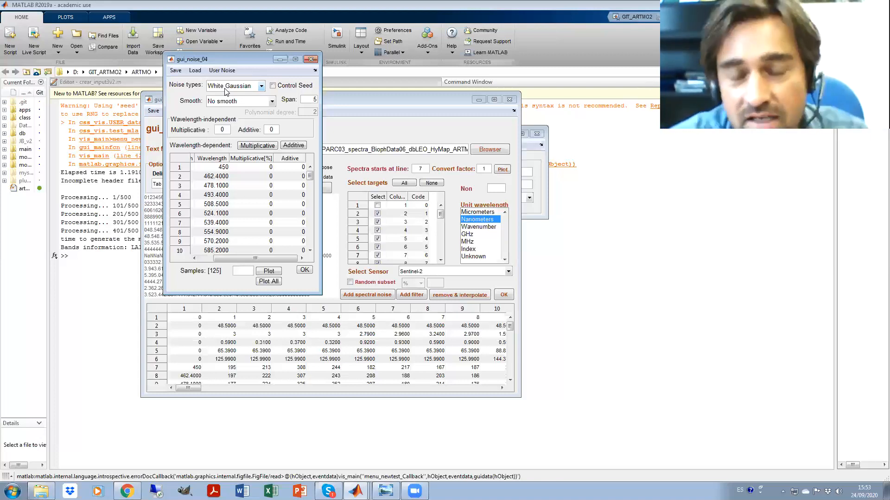
left_click(310, 60)
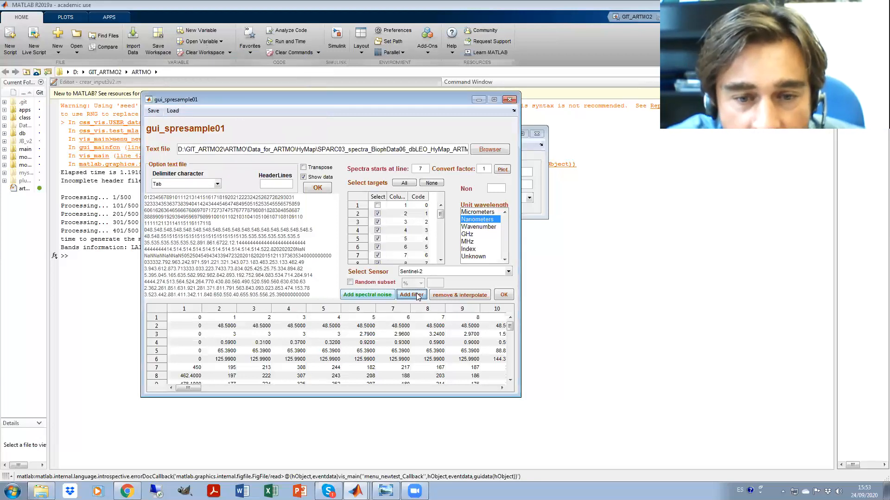
Step: Open the spectral and variable filter settings, tick the maximum filter and close the window without applying it
left_click(411, 295)
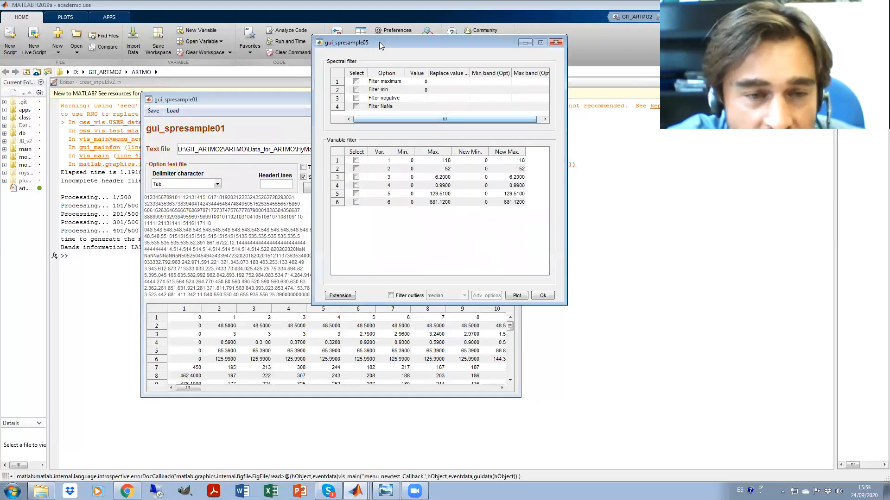
left_click_drag(379, 42, 390, 100)
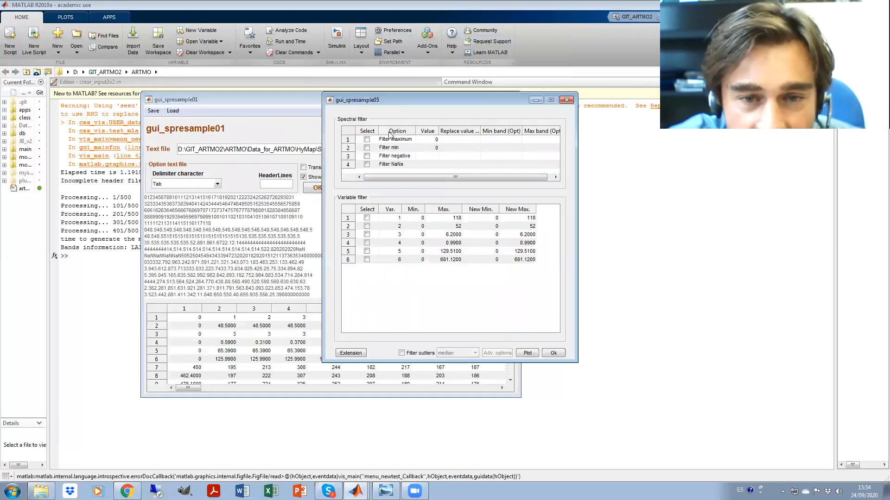
left_click(367, 139)
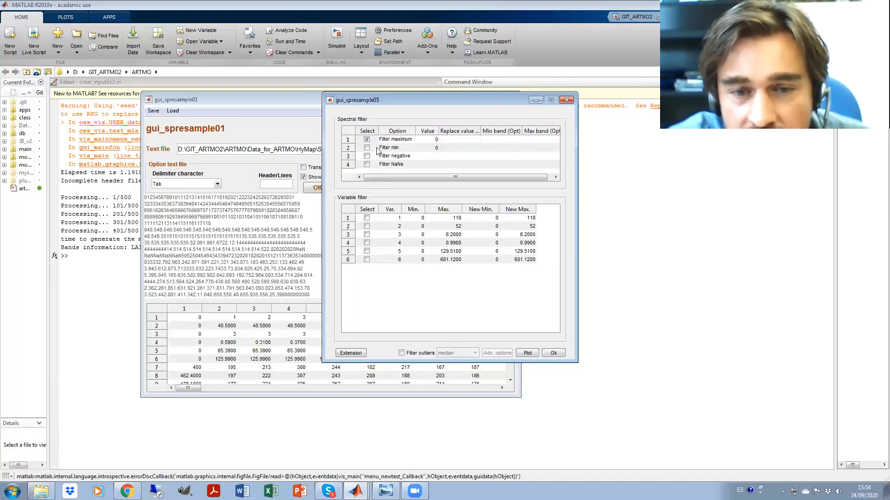
left_click(567, 101)
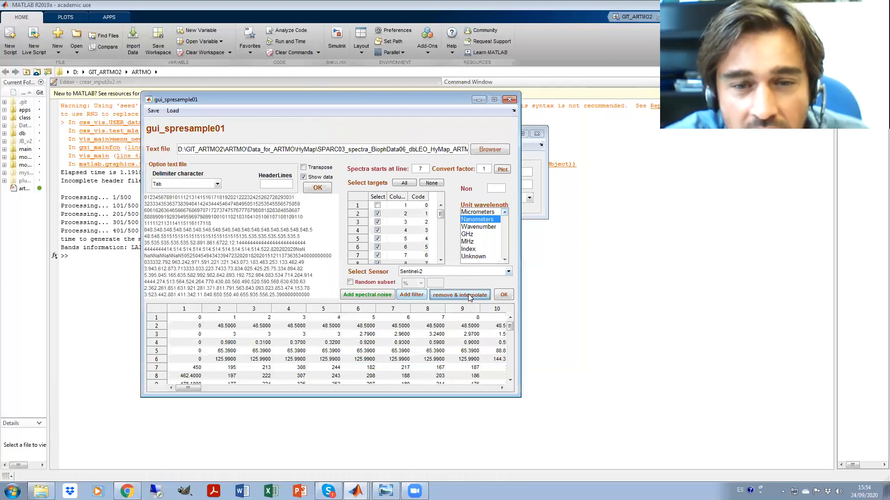
Step: Open the remove and interpolate settings, examine the start and end wavelengths and the interpolation methods, and close them without applying anything
left_click(471, 297)
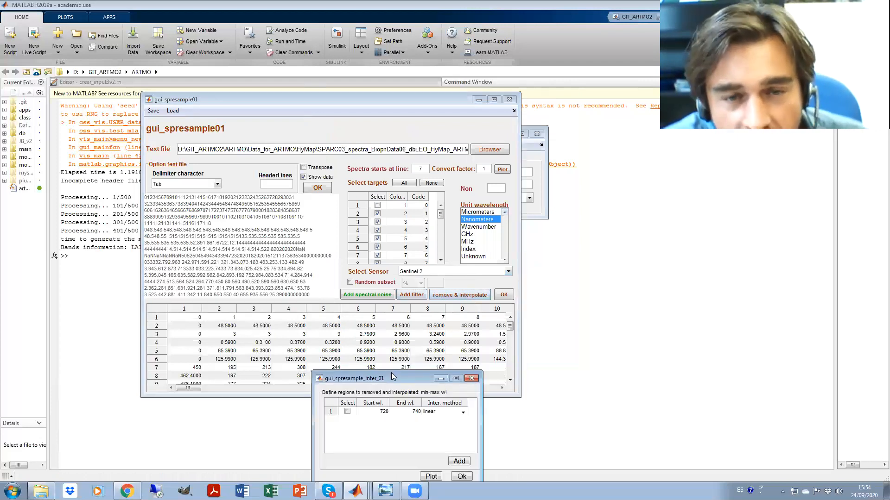
left_click_drag(391, 373, 352, 131)
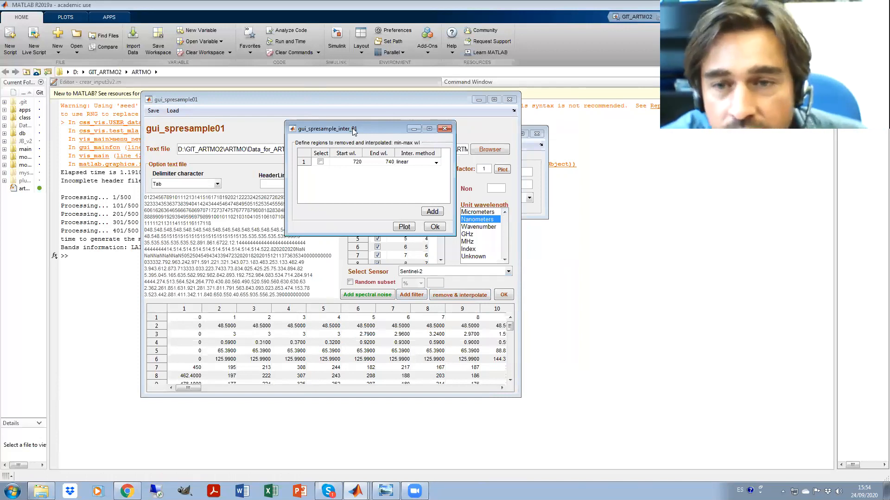
left_click_drag(353, 131, 568, 154)
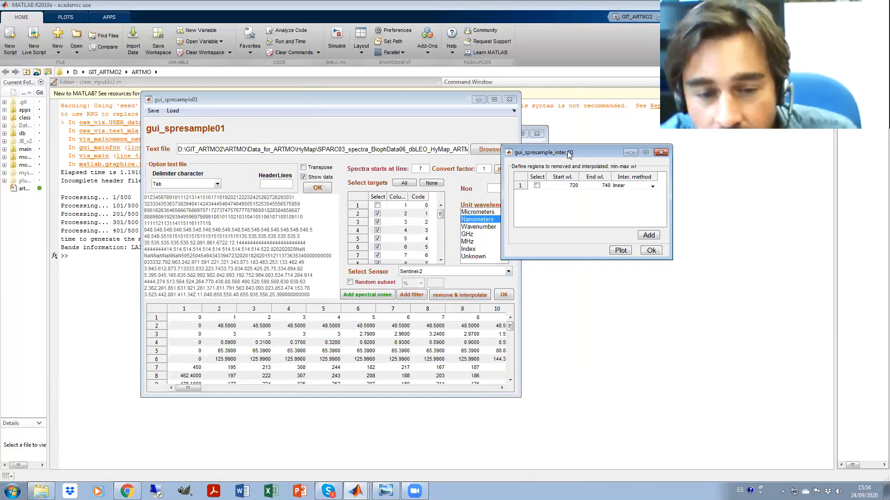
double_click(568, 185)
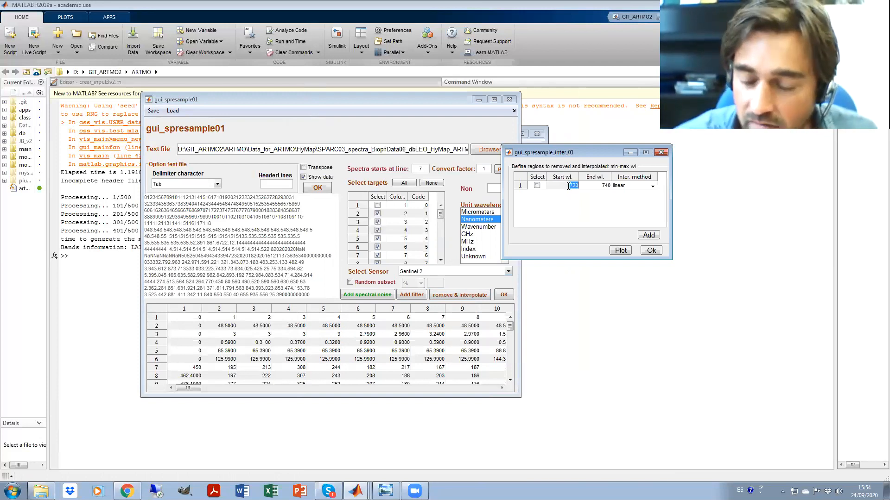
left_click(569, 185)
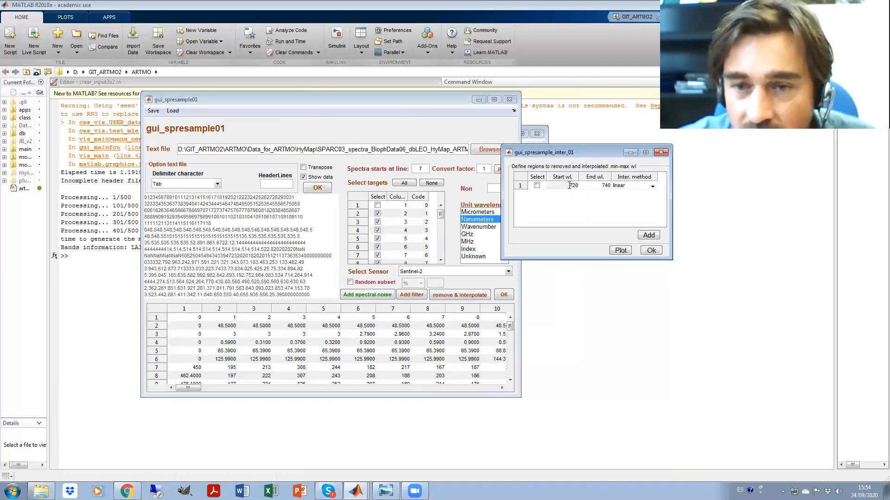
double_click(603, 185)
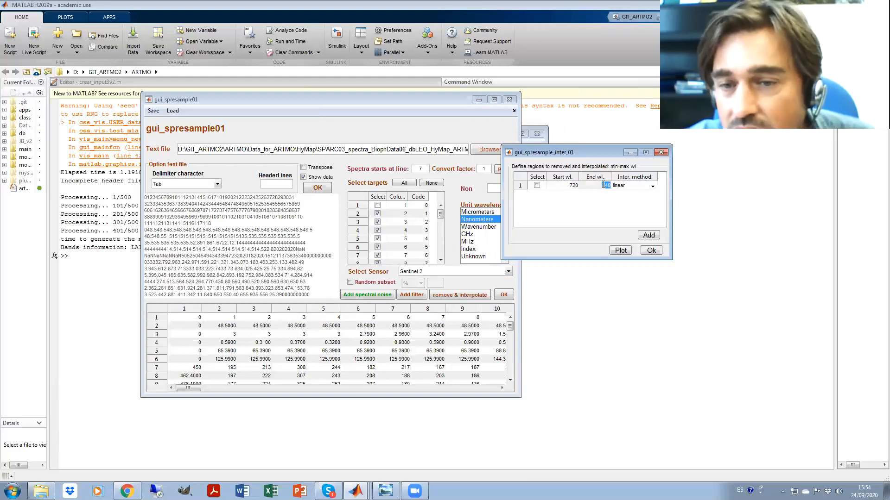
left_click(634, 187)
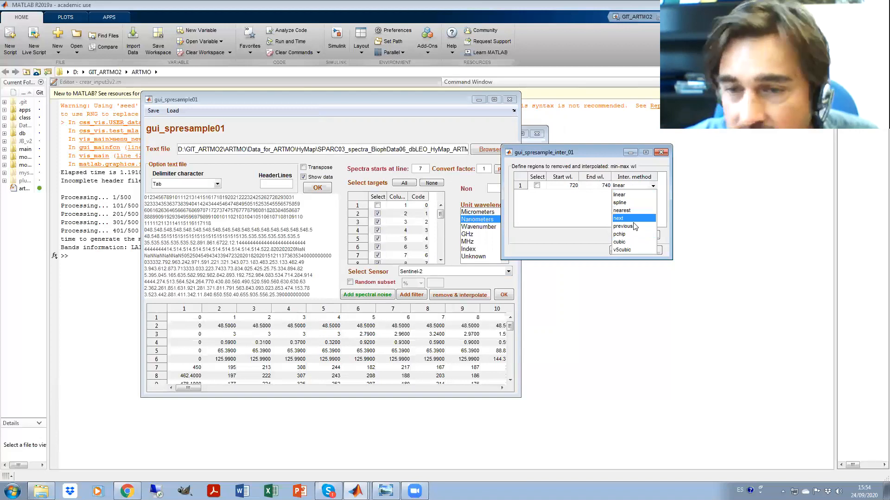
left_click(548, 218)
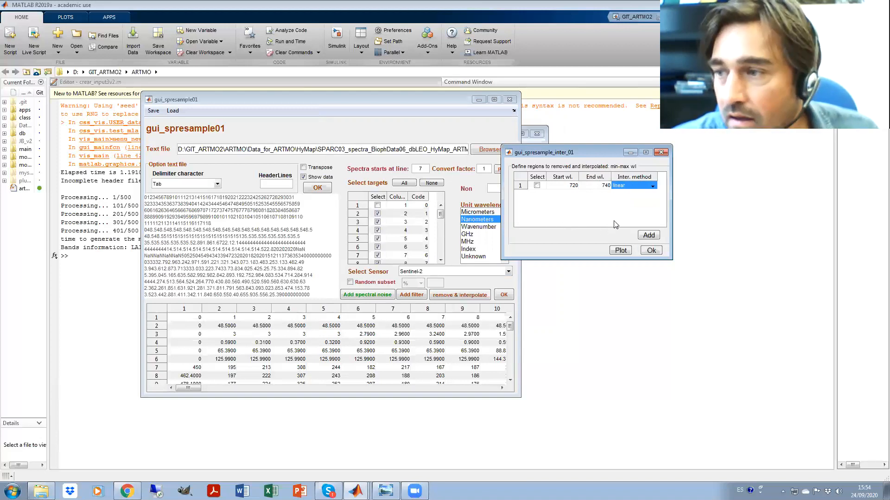
left_click(661, 153)
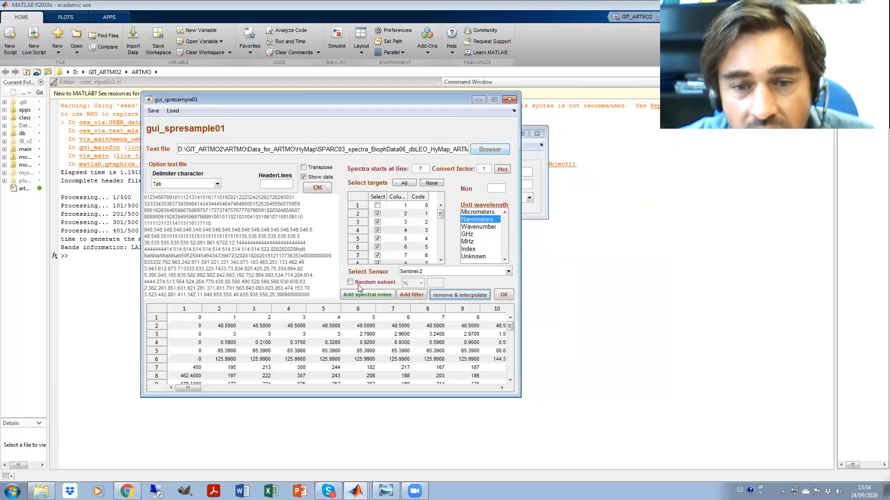
Step: Check the sensor selection and close the text data resampling window without running the resampling
left_click(472, 273)
left_click(472, 272)
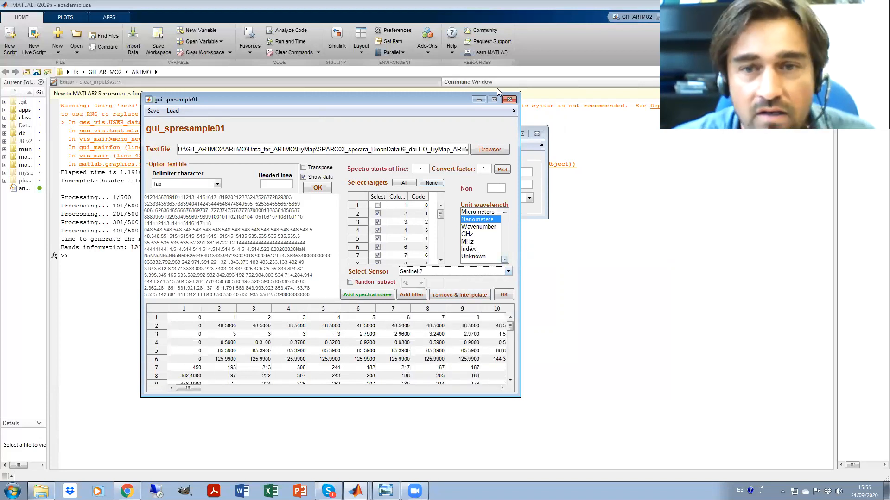
left_click(511, 101)
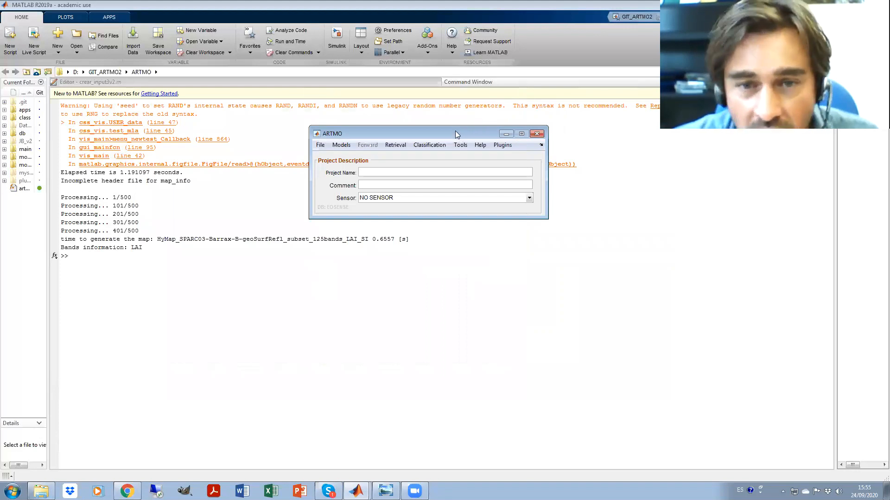
left_click(456, 145)
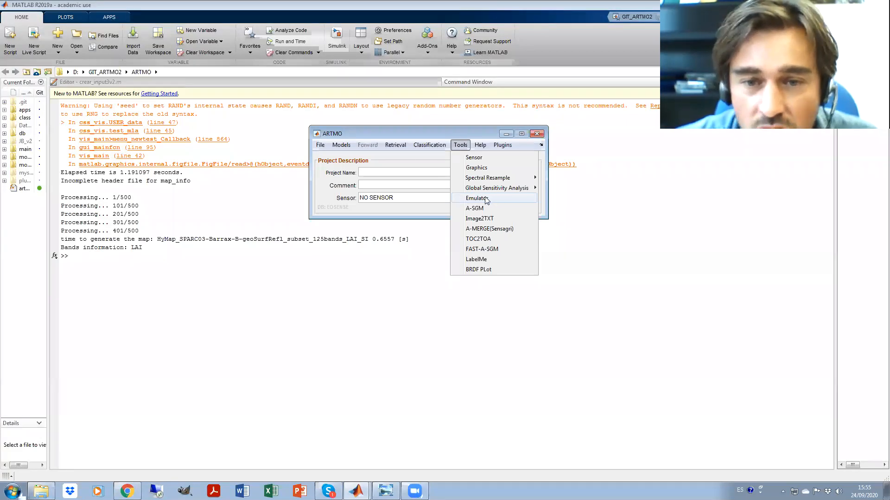
mouse_move(489, 190)
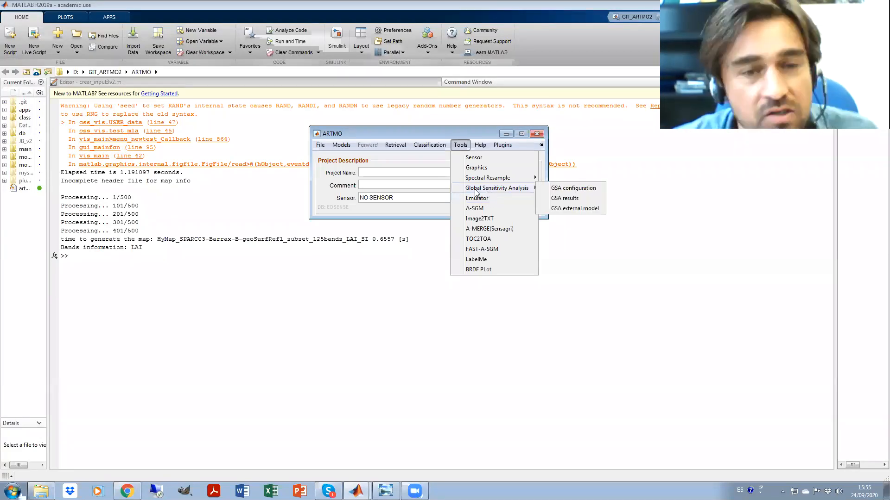
mouse_move(459, 181)
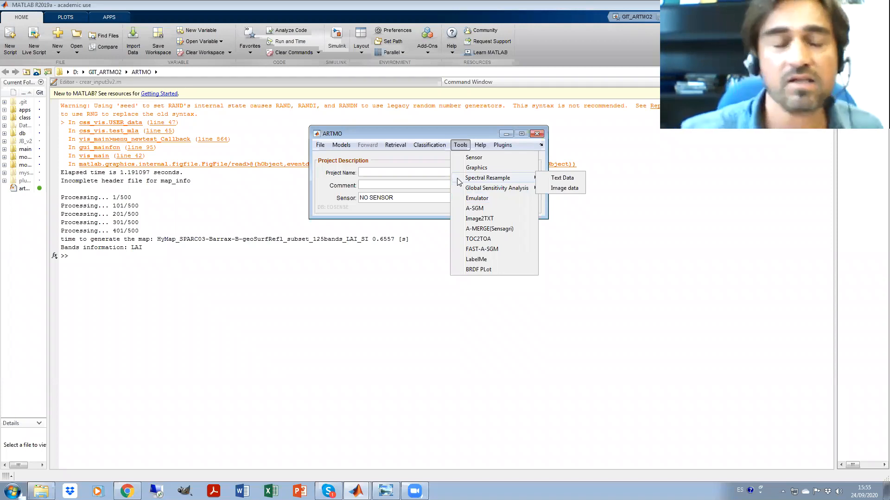